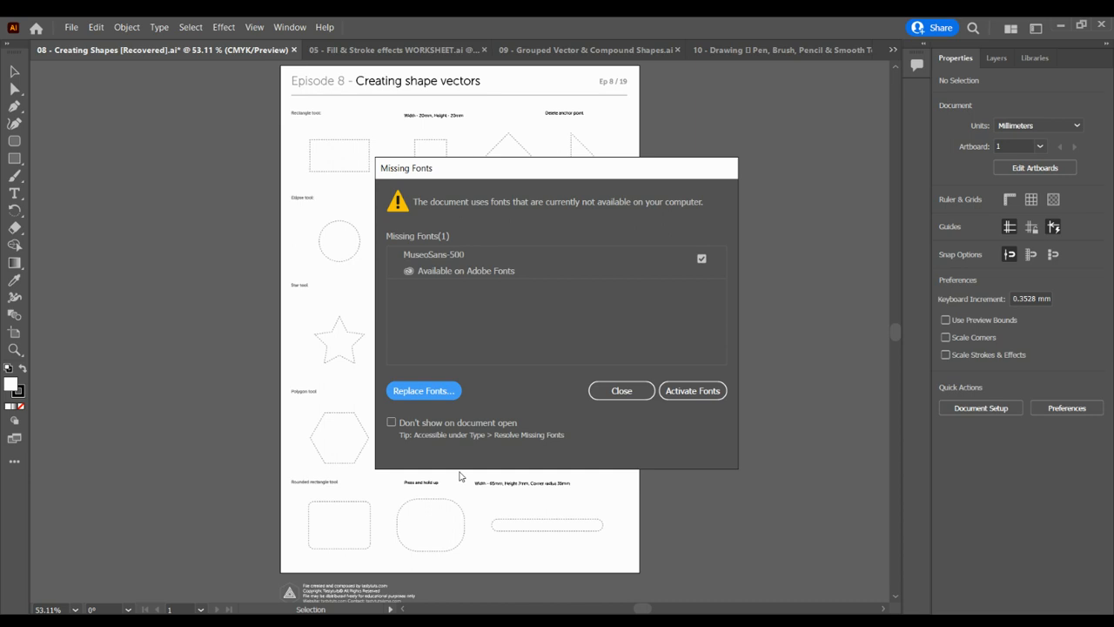
Close the Missing Fonts warning without replacing or activating any fonts, and show the worksheet at 100%
click(623, 391)
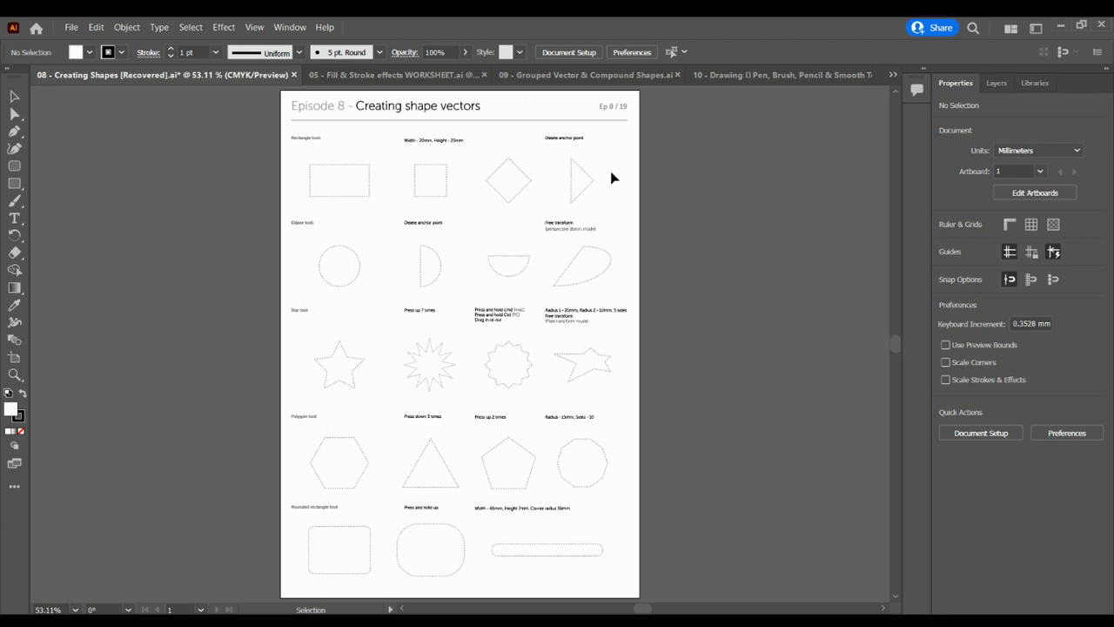
key(ctrl+1)
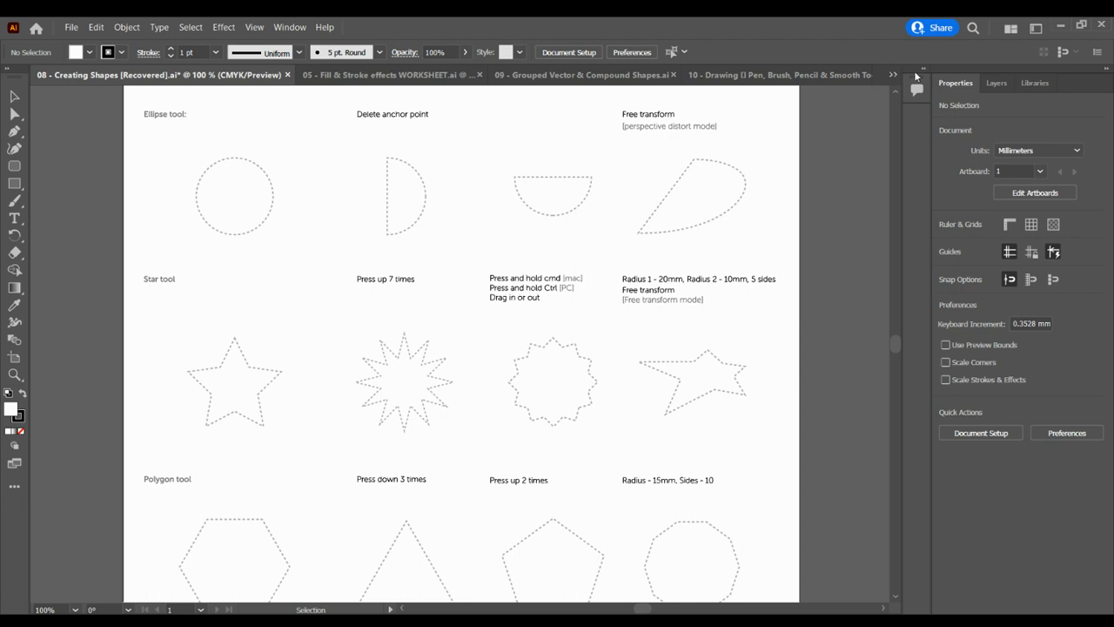
scroll(897, 92, up, 5)
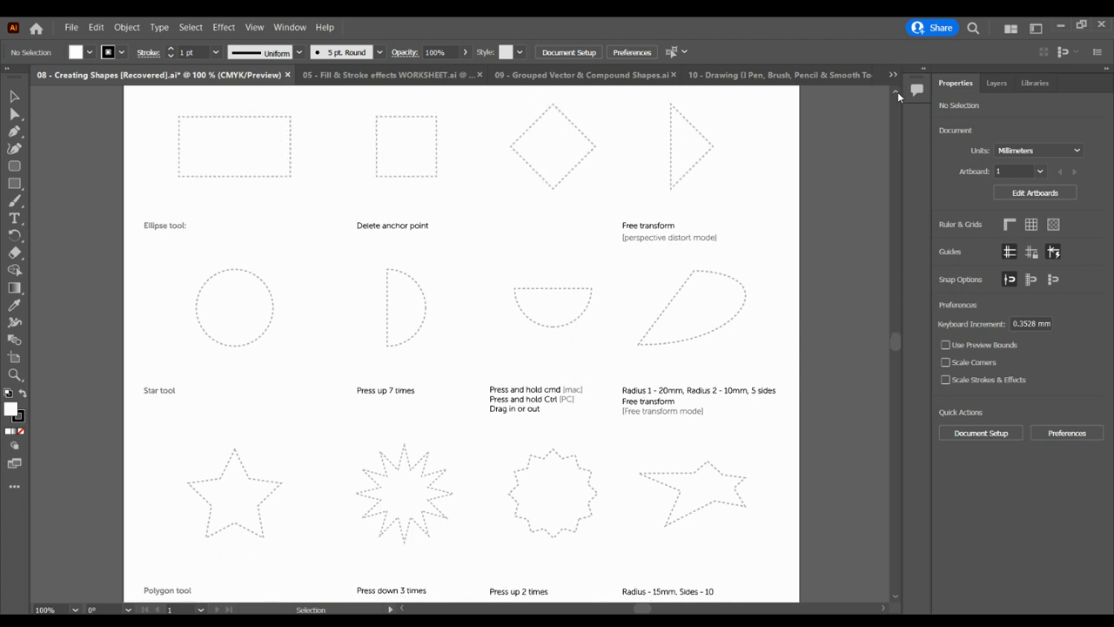
scroll(897, 91, up, 5)
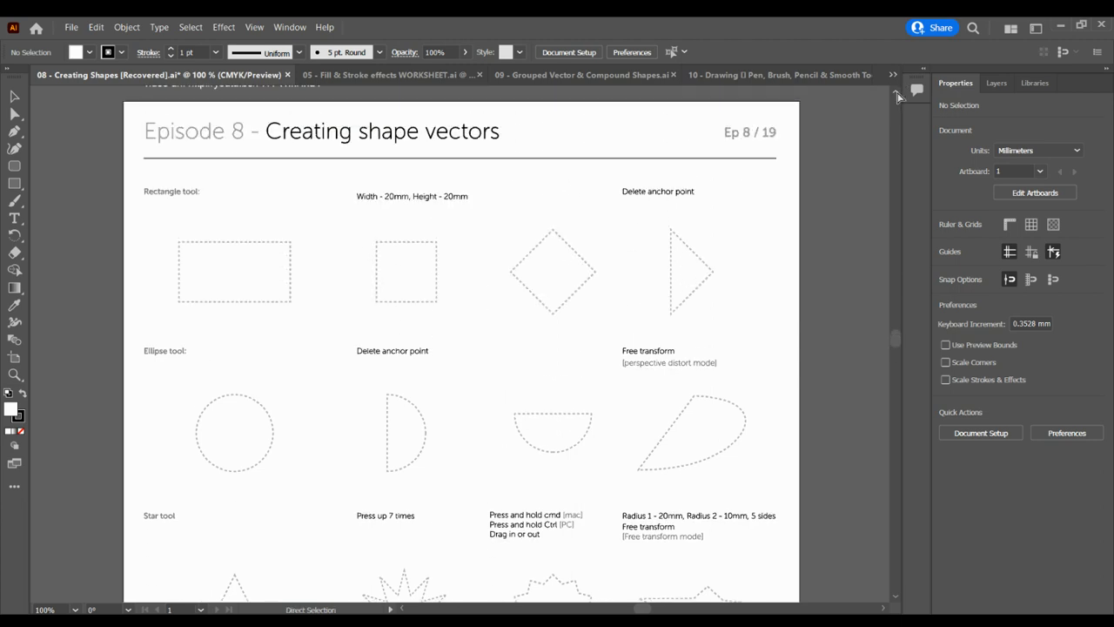
key(ctrl+plus)
key(ctrl+minus)
Activate the Rectangle tool and set the fill colour to a light blue
click(15, 185)
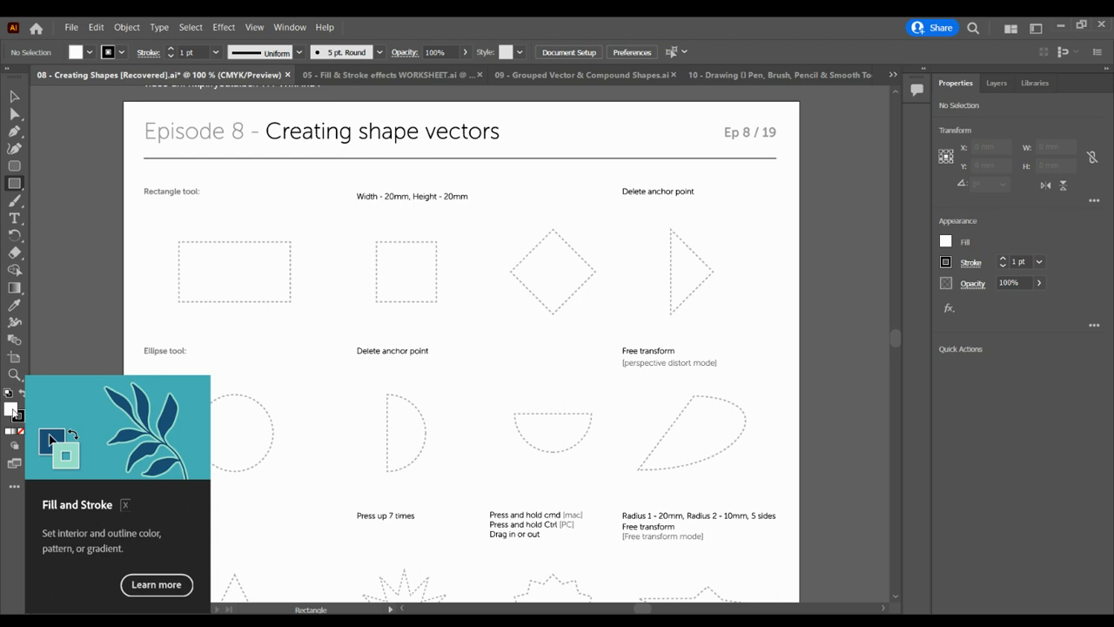
double_click(13, 409)
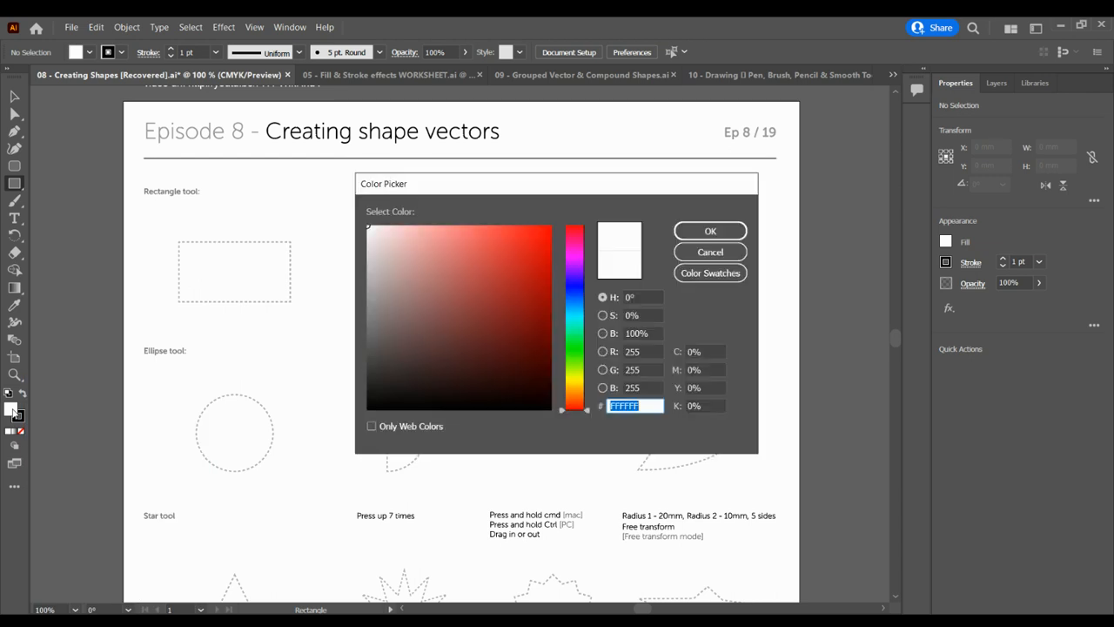
click(577, 318)
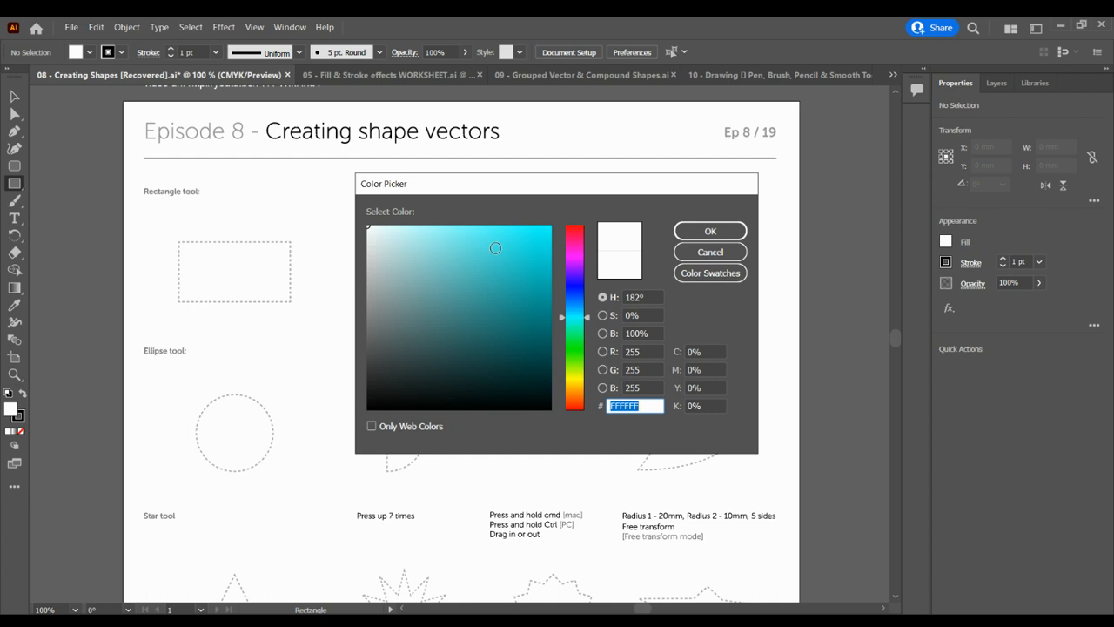
click(480, 241)
click(710, 231)
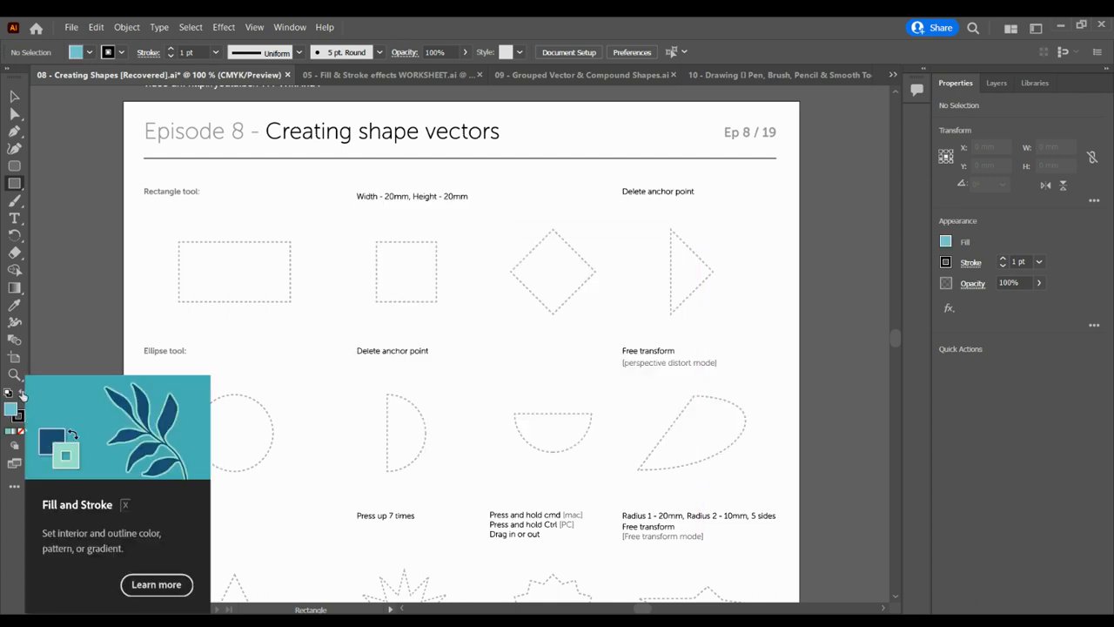
Swap fill and stroke and swap them back, and set the stroke colour to purple
click(23, 396)
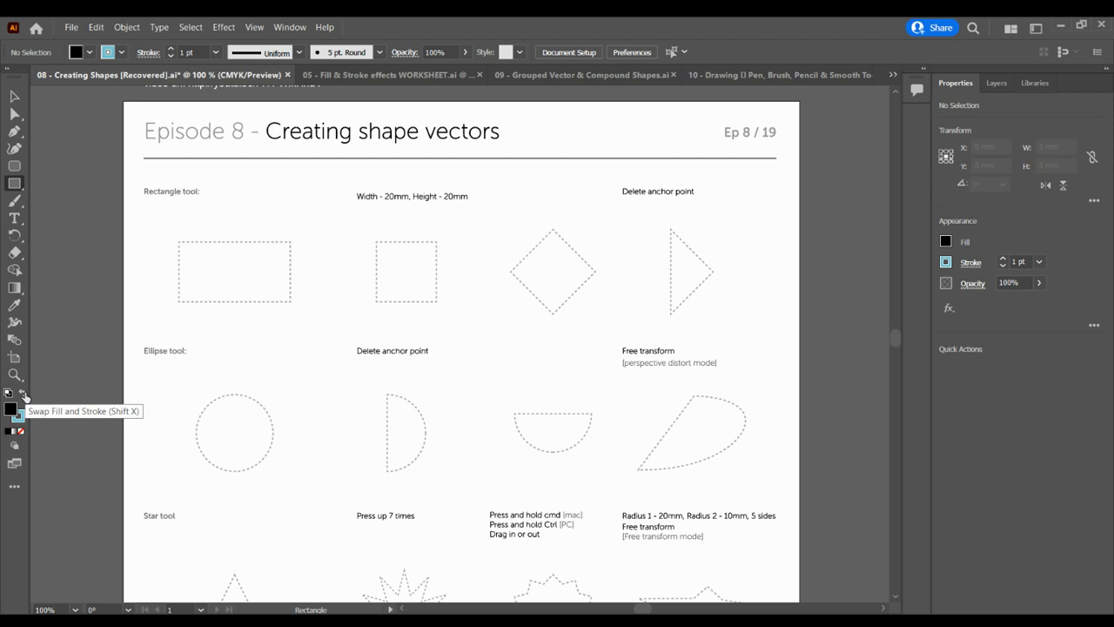
click(23, 395)
click(22, 421)
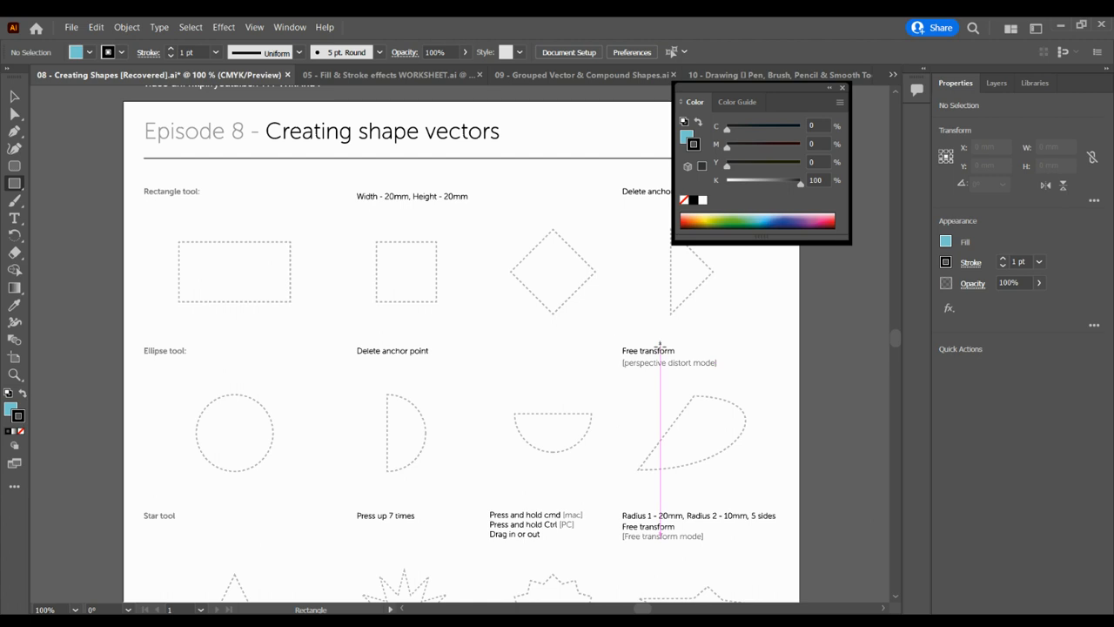
double_click(17, 416)
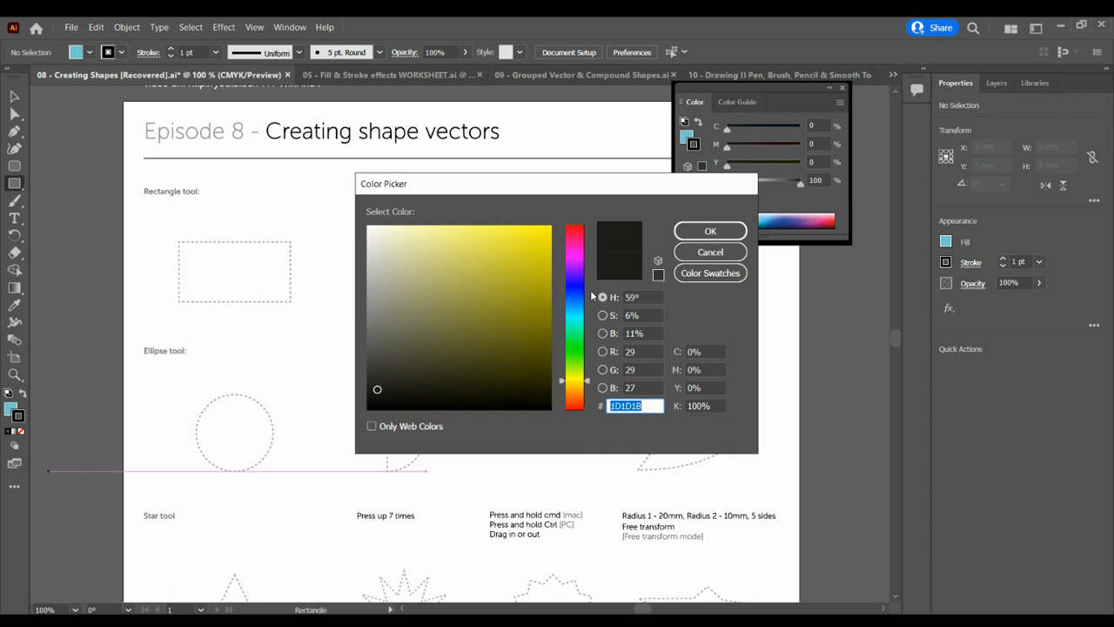
click(575, 263)
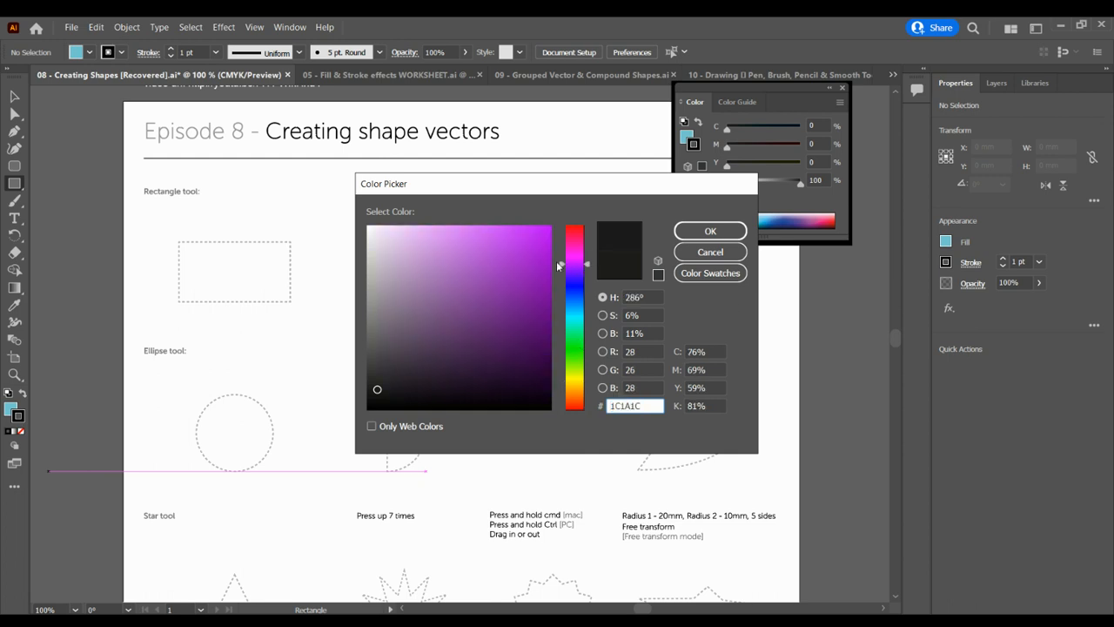
click(525, 260)
click(727, 232)
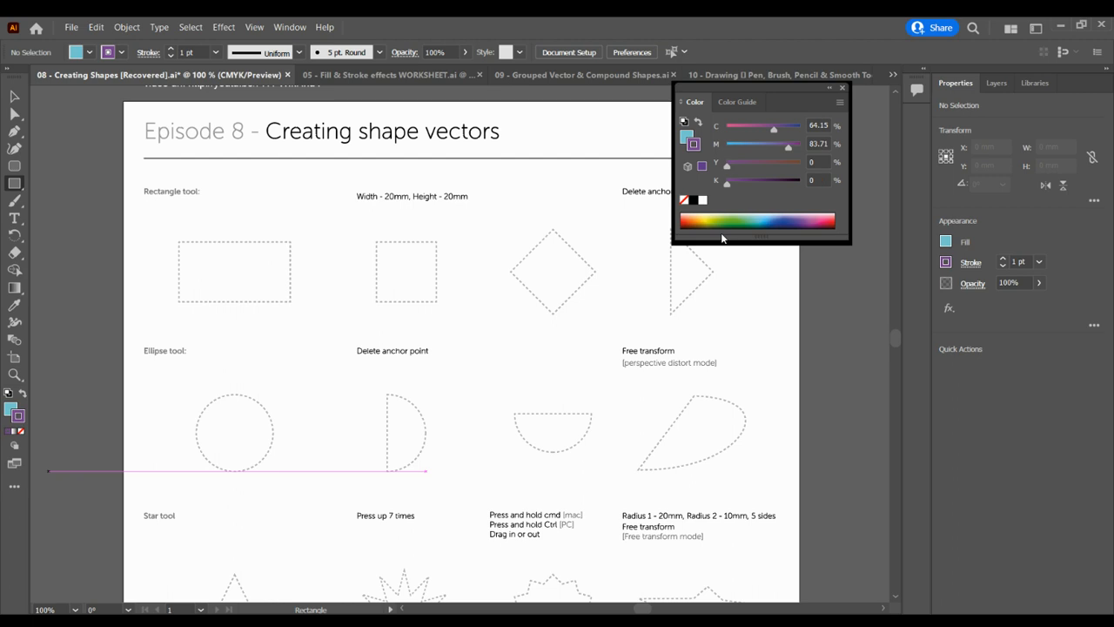
Try a 4 pt stroke on a rectangle about 44 by 22 mm over the first dashed outline, and undo the rectangle
click(171, 50)
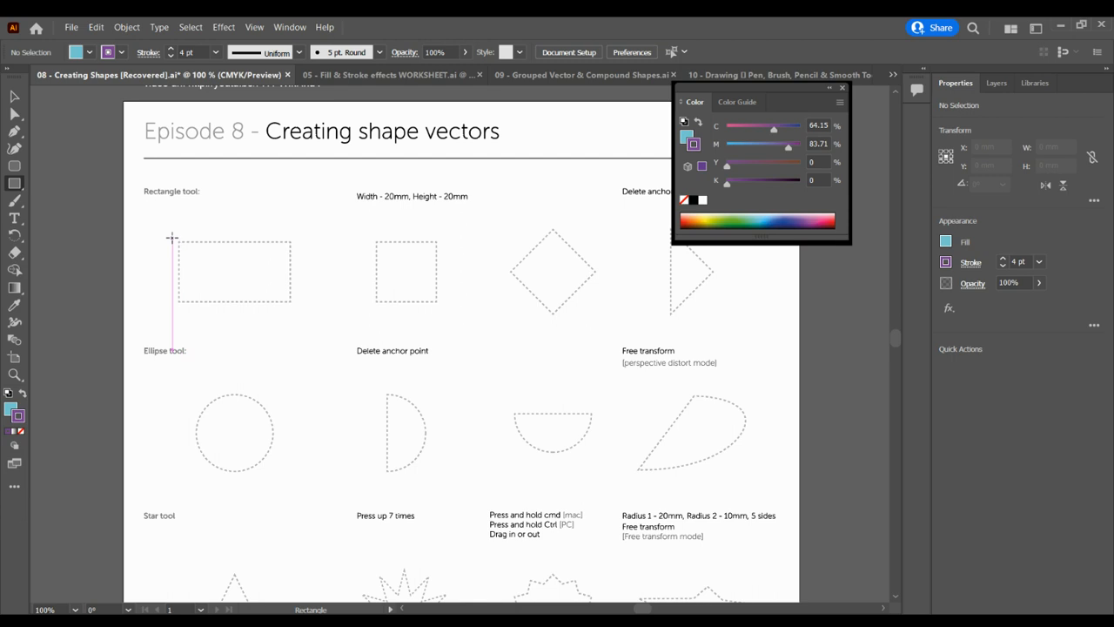
drag(171, 239, 317, 314)
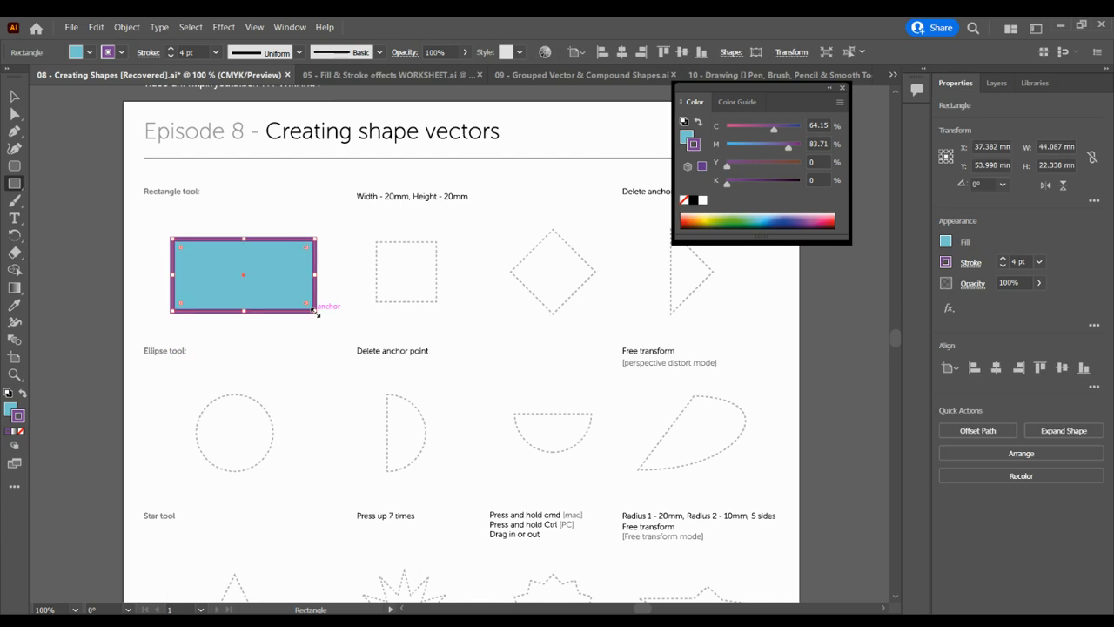
key(ctrl+z)
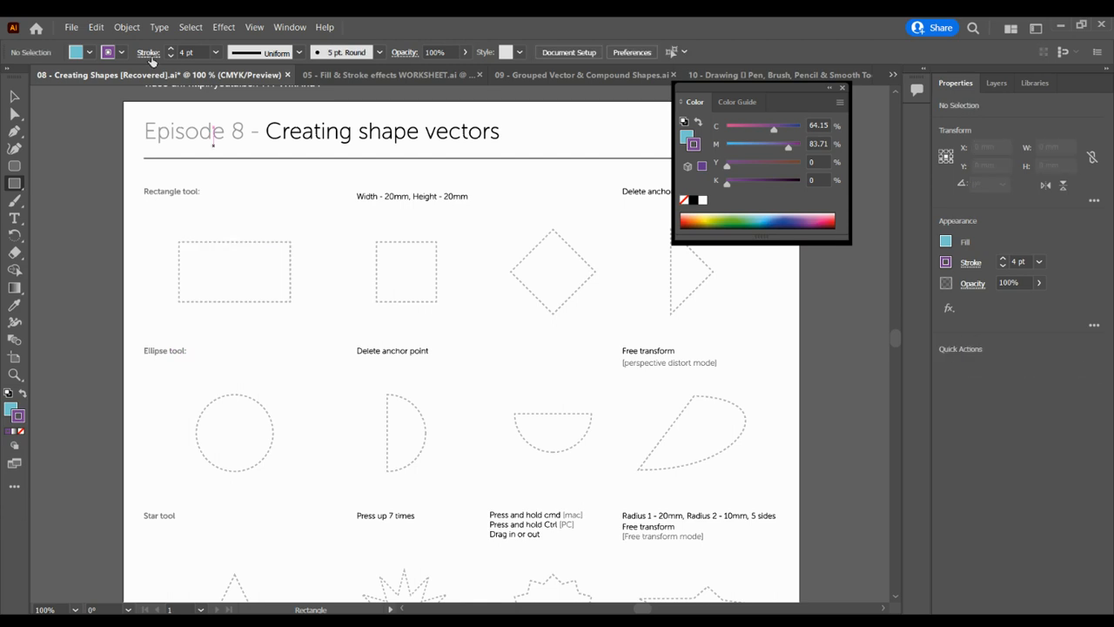
Lower the stroke weight, try it on another rectangle over the first dashed outline, and undo that rectangle
click(170, 55)
click(171, 55)
click(171, 56)
drag(174, 230, 310, 296)
key(ctrl+z)
Set the stroke weight to 5 pt and collapse the floating Color panel
click(171, 49)
click(171, 49)
click(172, 49)
click(171, 48)
click(828, 87)
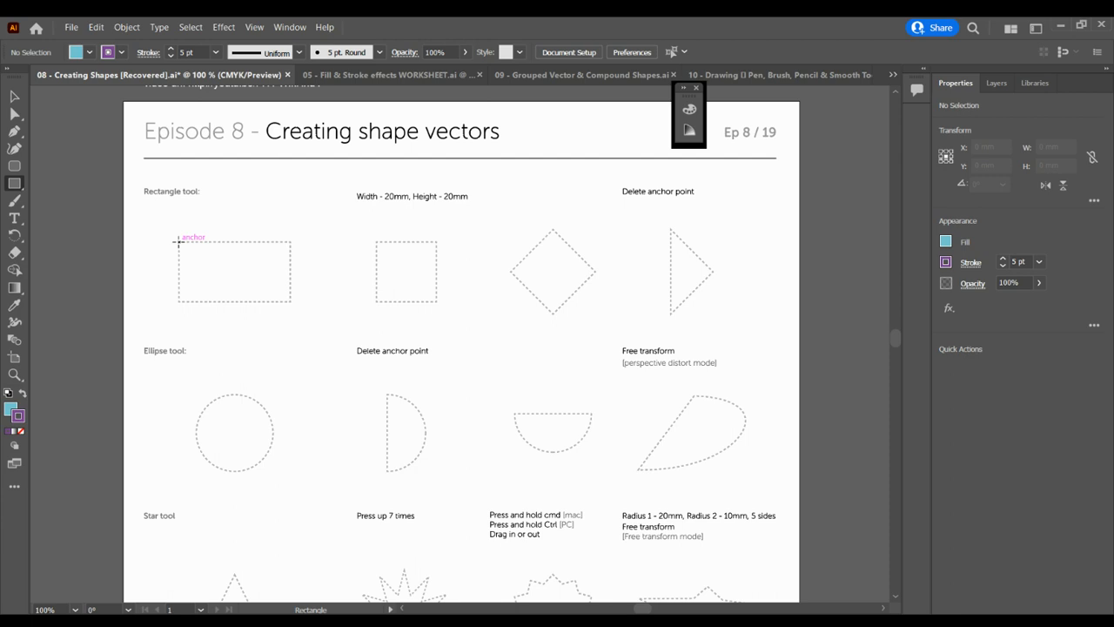
Draw a rectangle about 35 mm wide over the first dashed outline and stretch its height to about 18.6 mm
drag(179, 241, 295, 299)
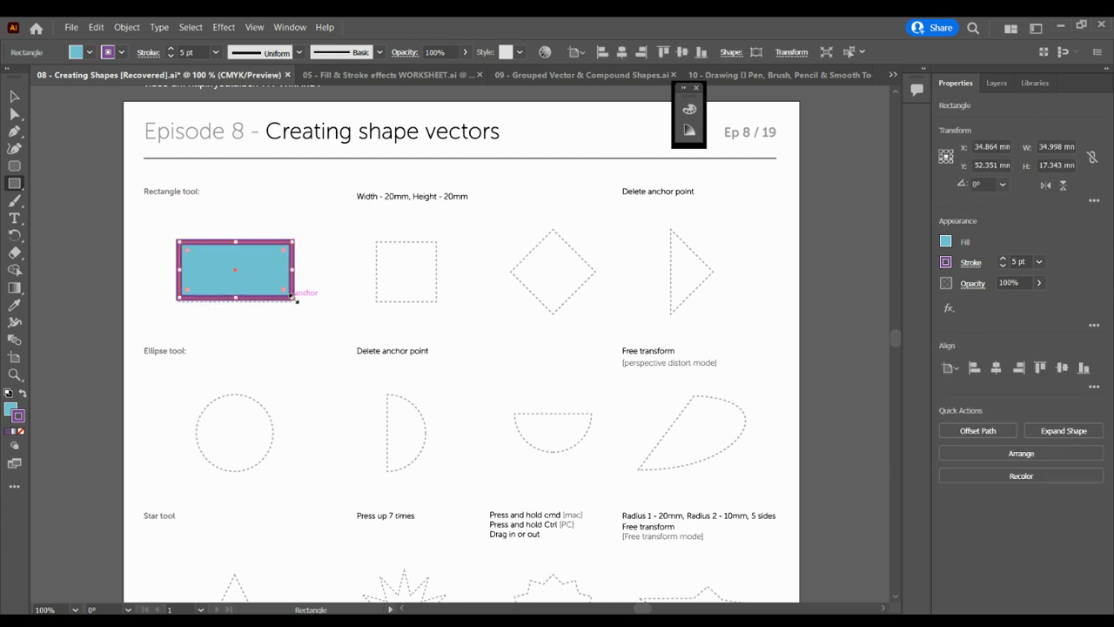
drag(235, 298, 235, 302)
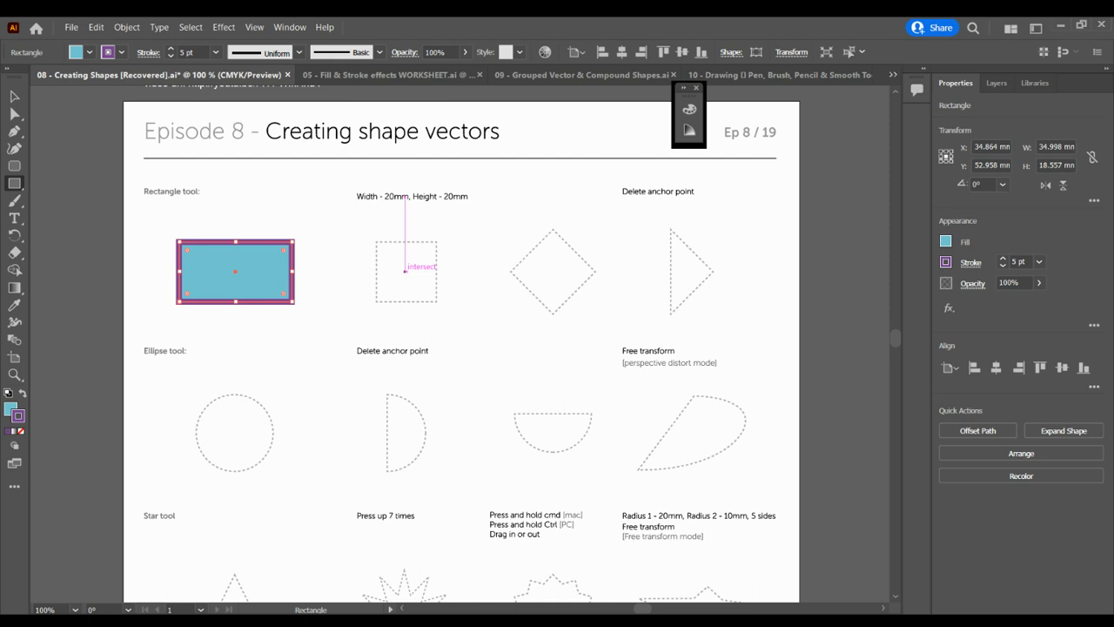
click(14, 101)
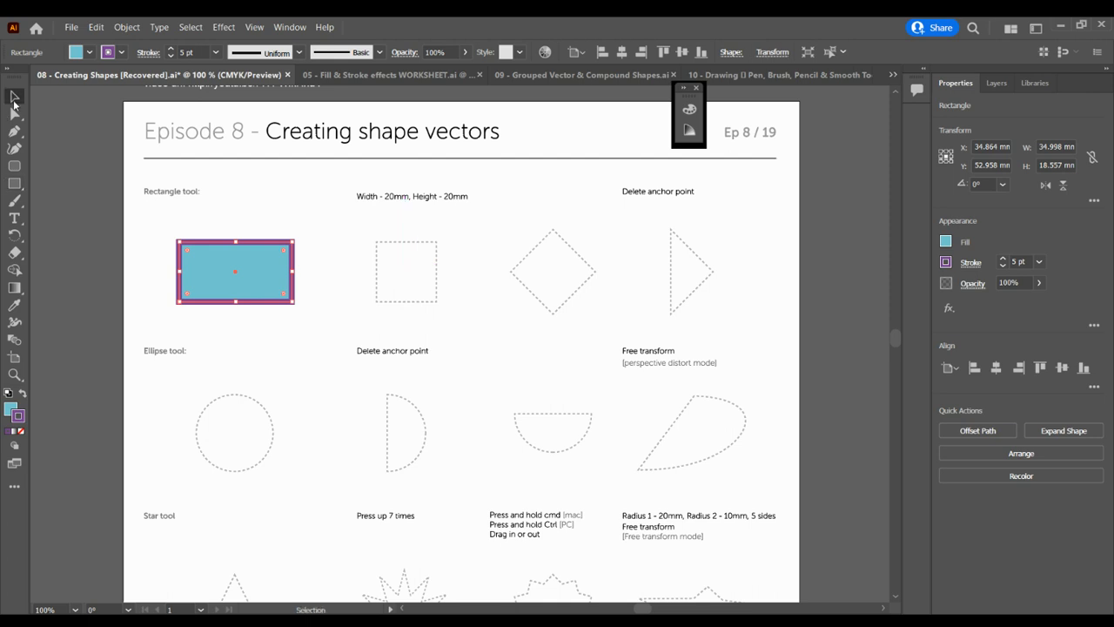
click(246, 198)
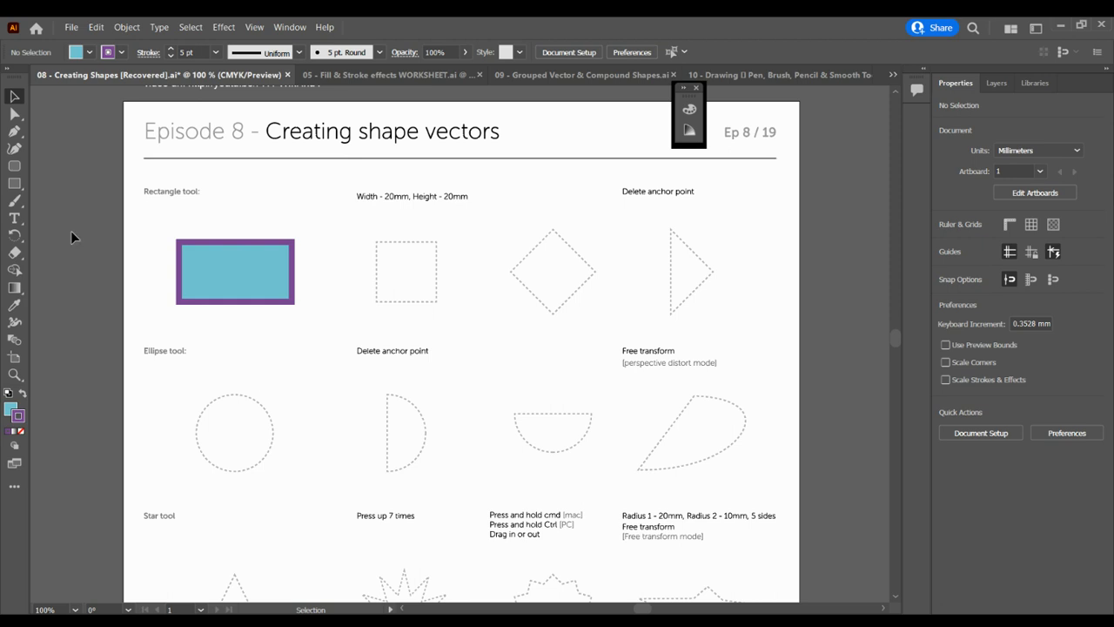
Create a square with the Rectangle tool using an exact width of 20 mm and height of 20 mm
click(14, 183)
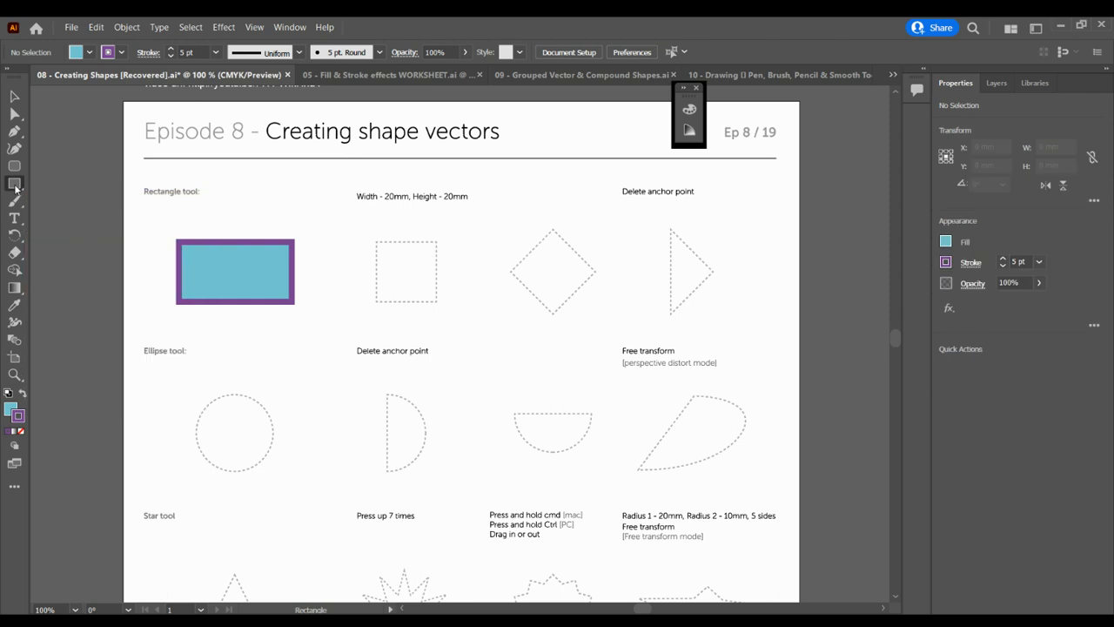
click(404, 271)
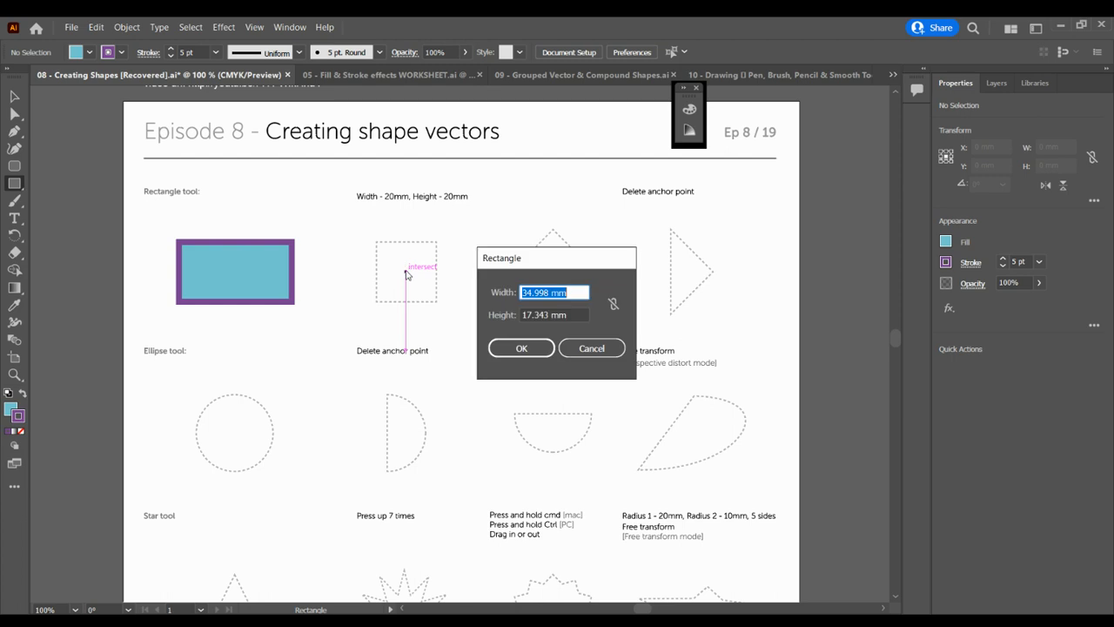
text(20 mm)
key(Tab)
text(20 )
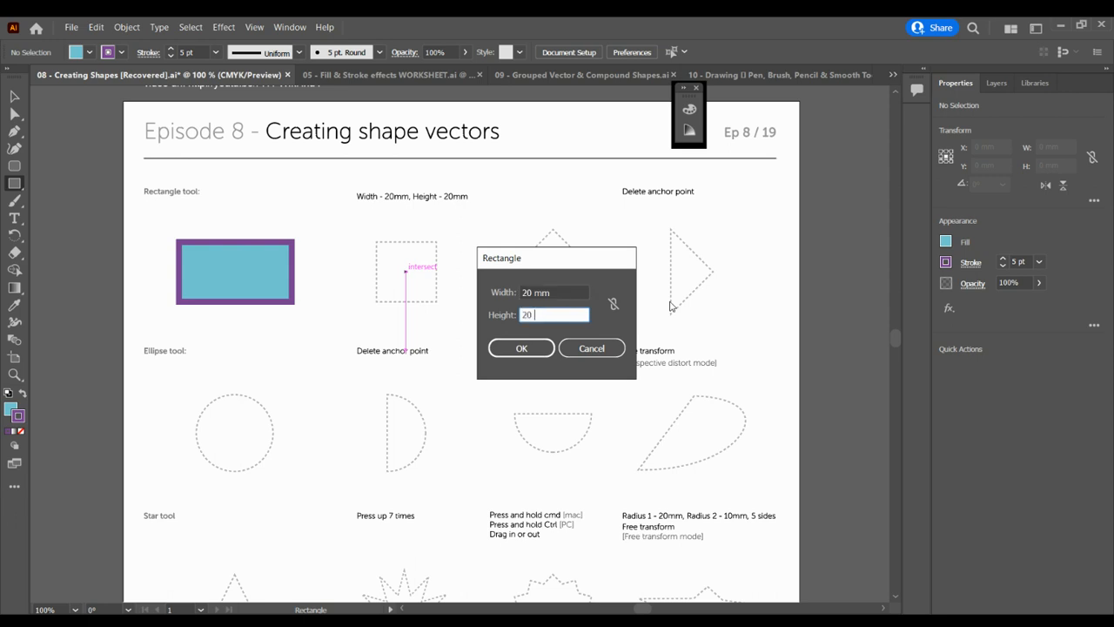
text(mm)
click(515, 348)
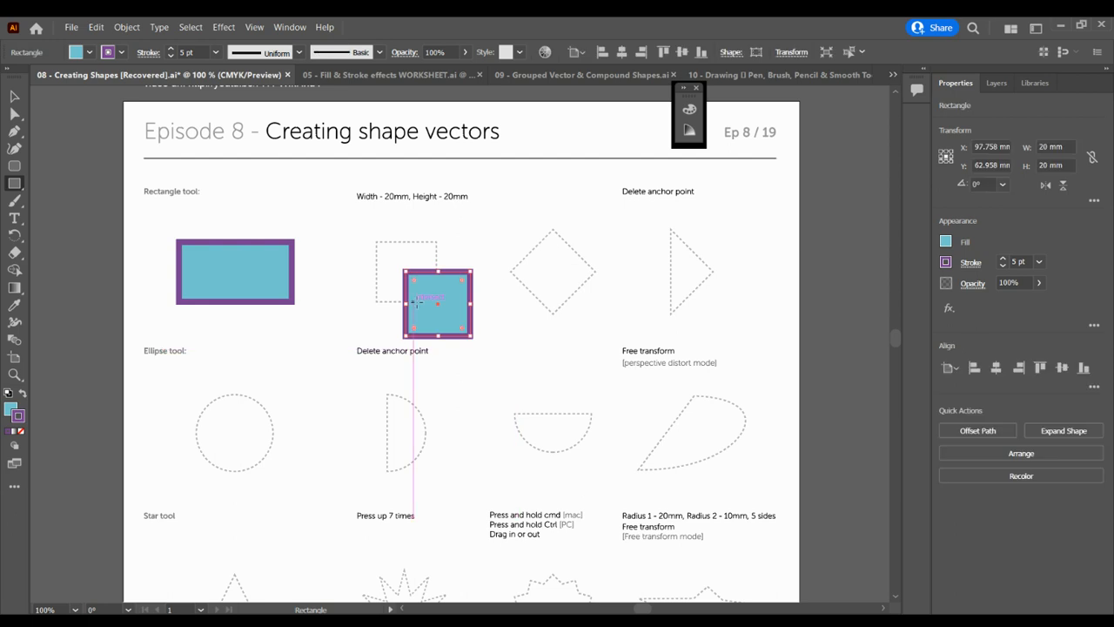
Move the 20 mm square onto the second dashed outline in the rectangle row and deselect it
click(12, 95)
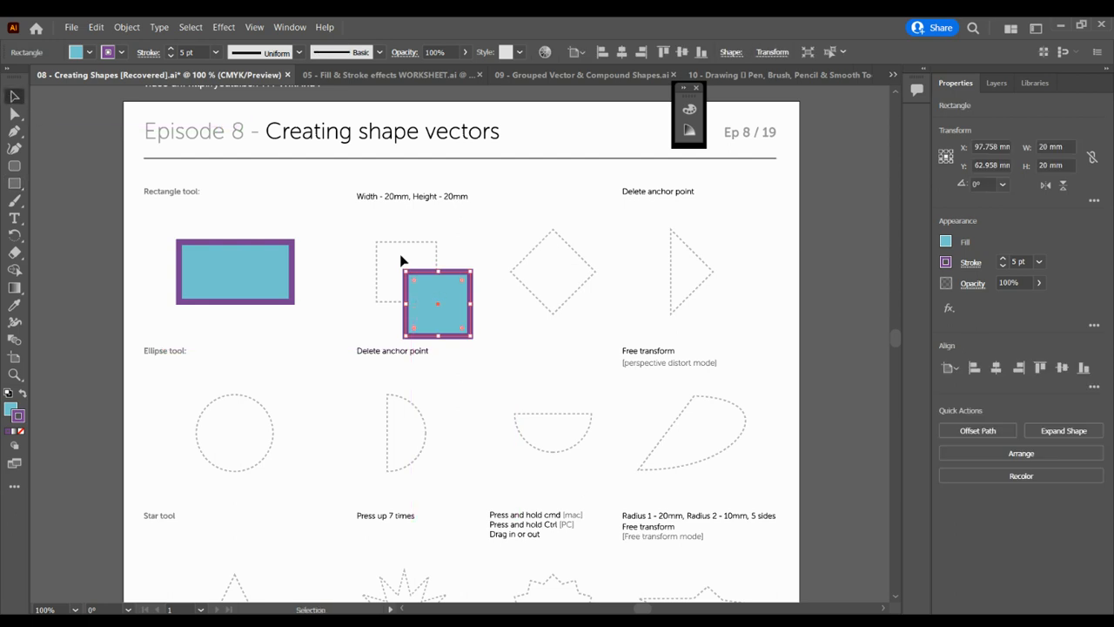
drag(429, 284, 396, 251)
click(485, 335)
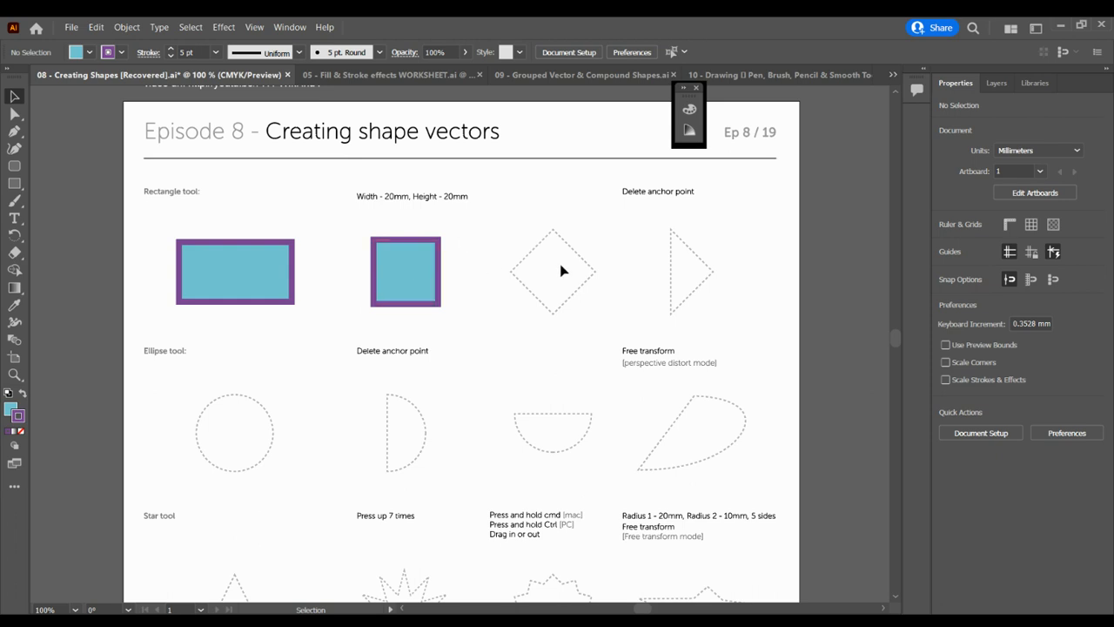
Copy the square onto the third dashed outline and rotate the copy to 315° to form a diamond
click(421, 270)
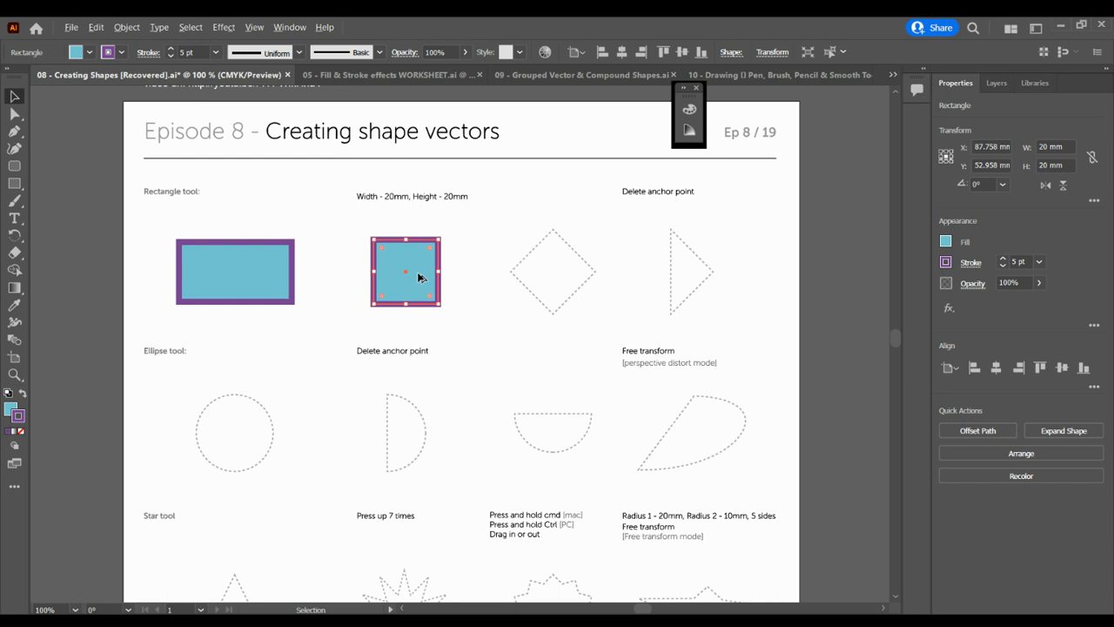
drag(418, 276, 562, 276)
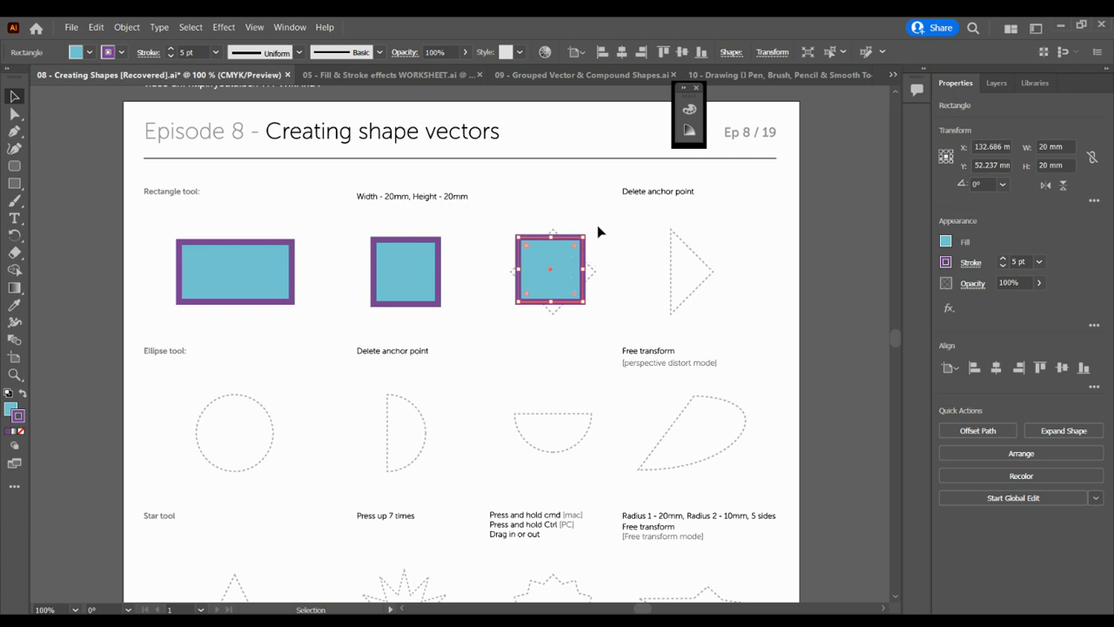
drag(589, 232, 606, 271)
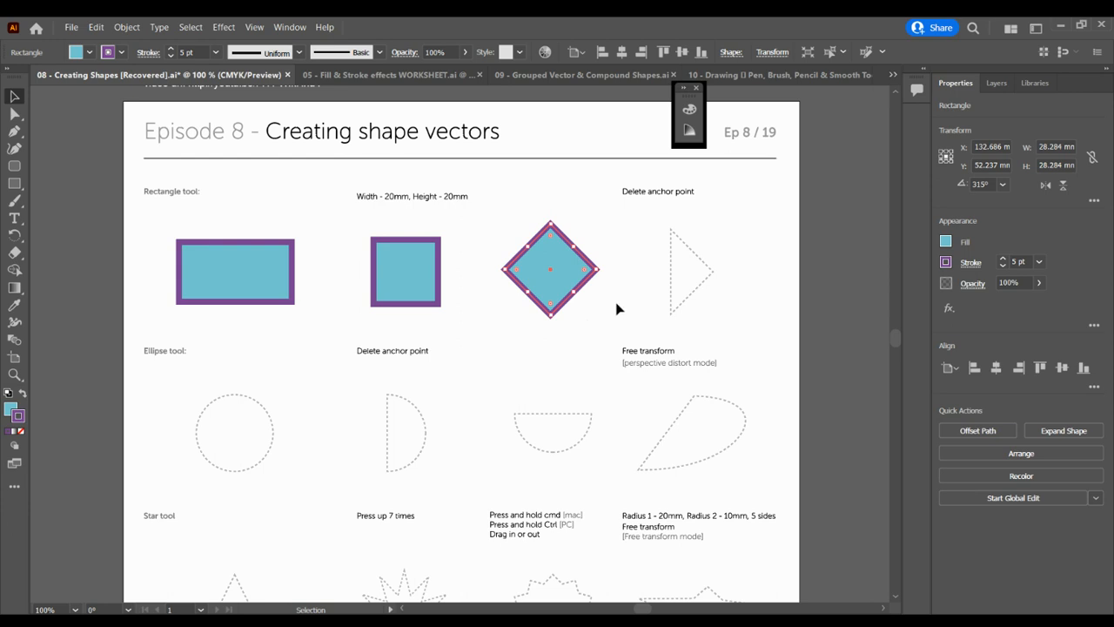
click(614, 308)
Duplicate the diamond onto the dashed triangle outline under "Delete anchor point"
click(562, 279)
drag(565, 277, 683, 278)
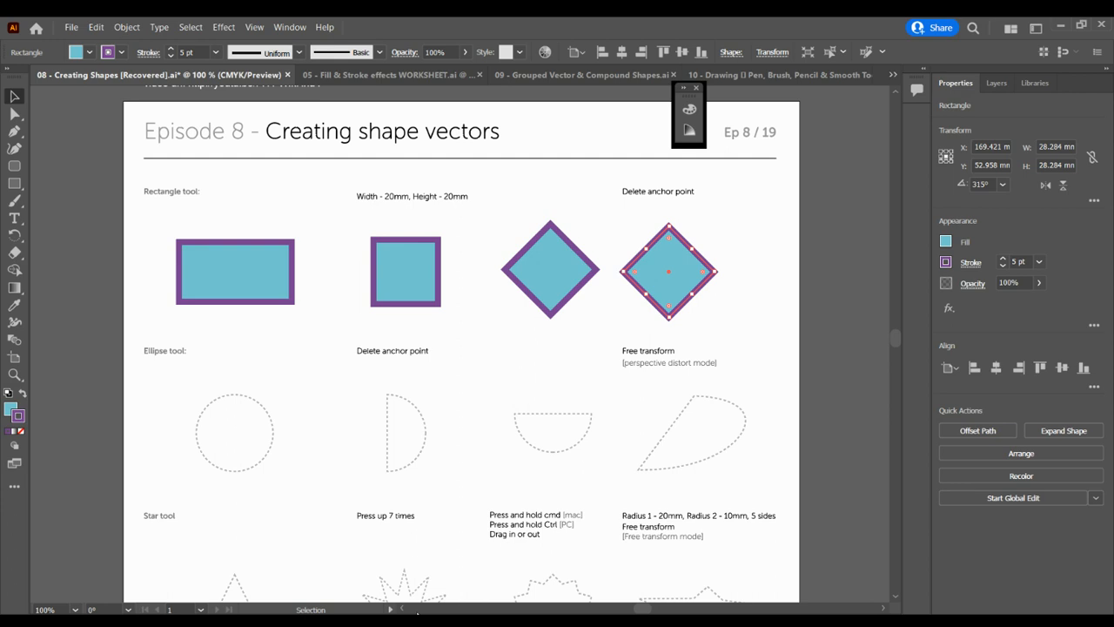
click(726, 599)
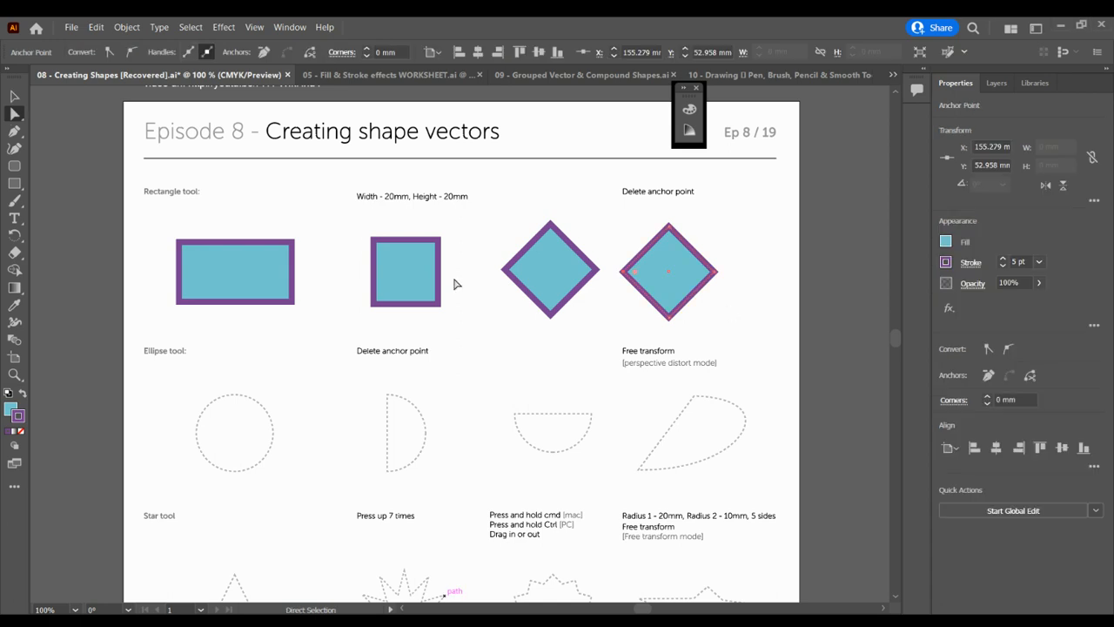
Delete the leftmost anchor point of the diamond under "Delete anchor point" to turn it into a triangle
click(14, 96)
click(668, 259)
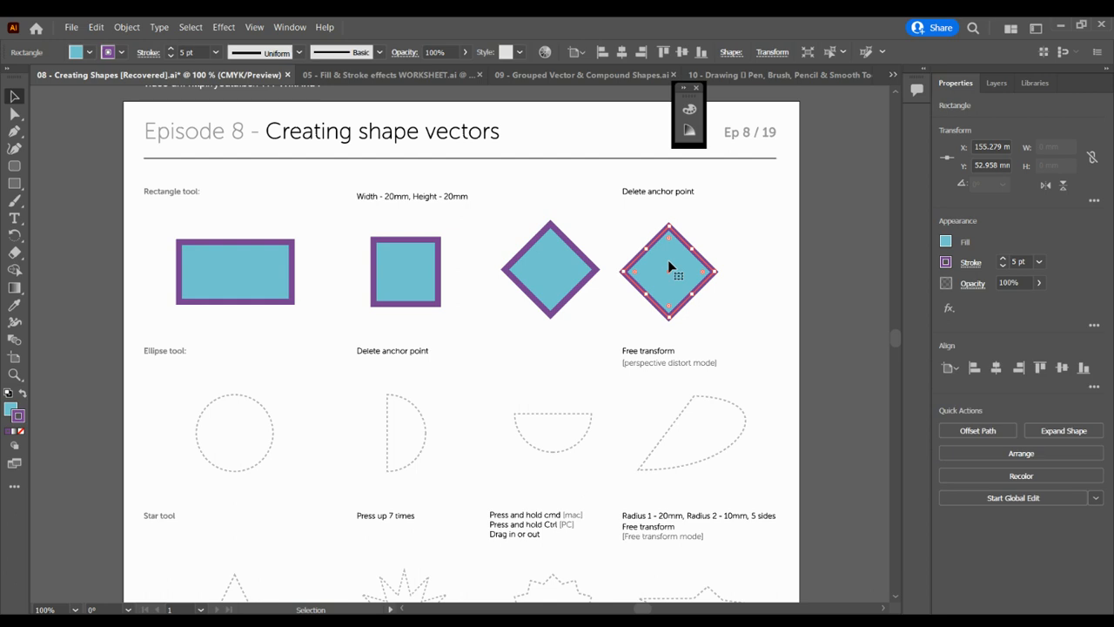
click(13, 115)
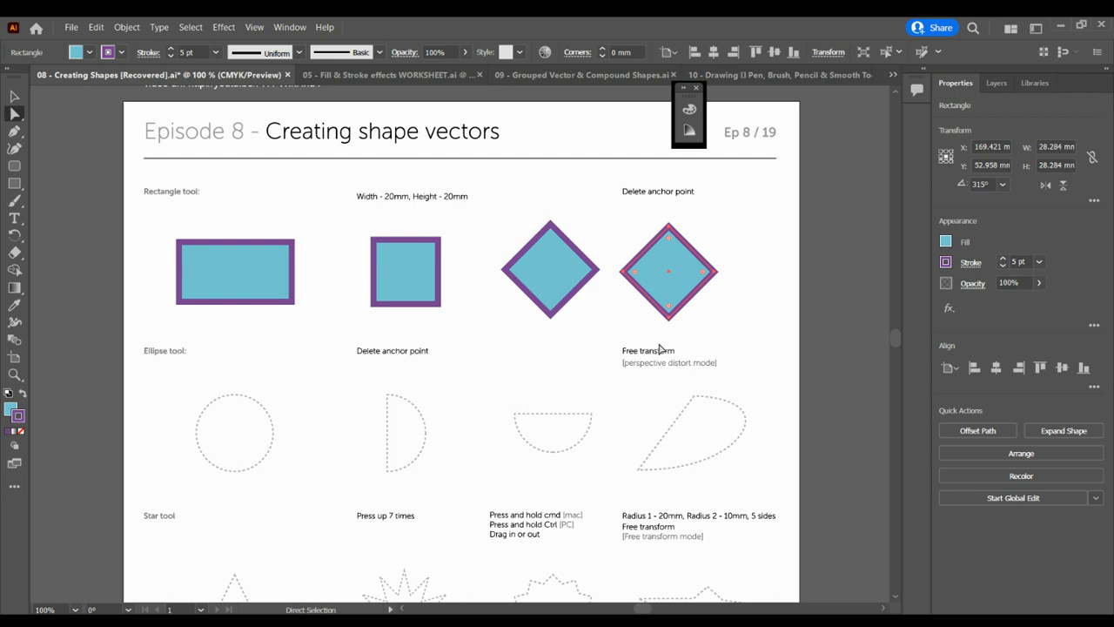
click(623, 272)
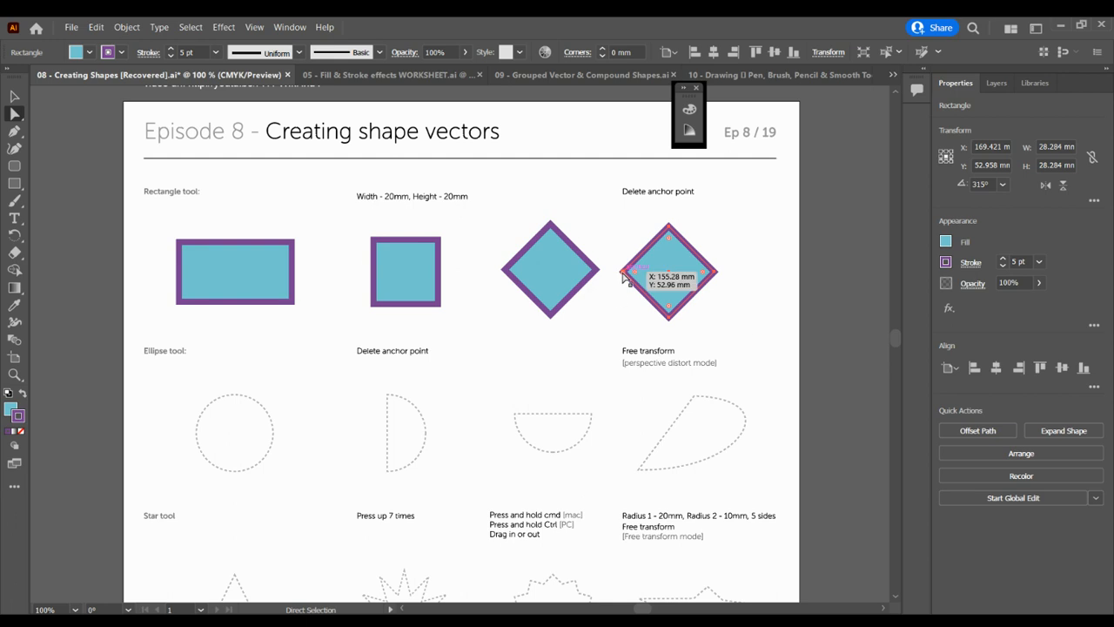
click(624, 273)
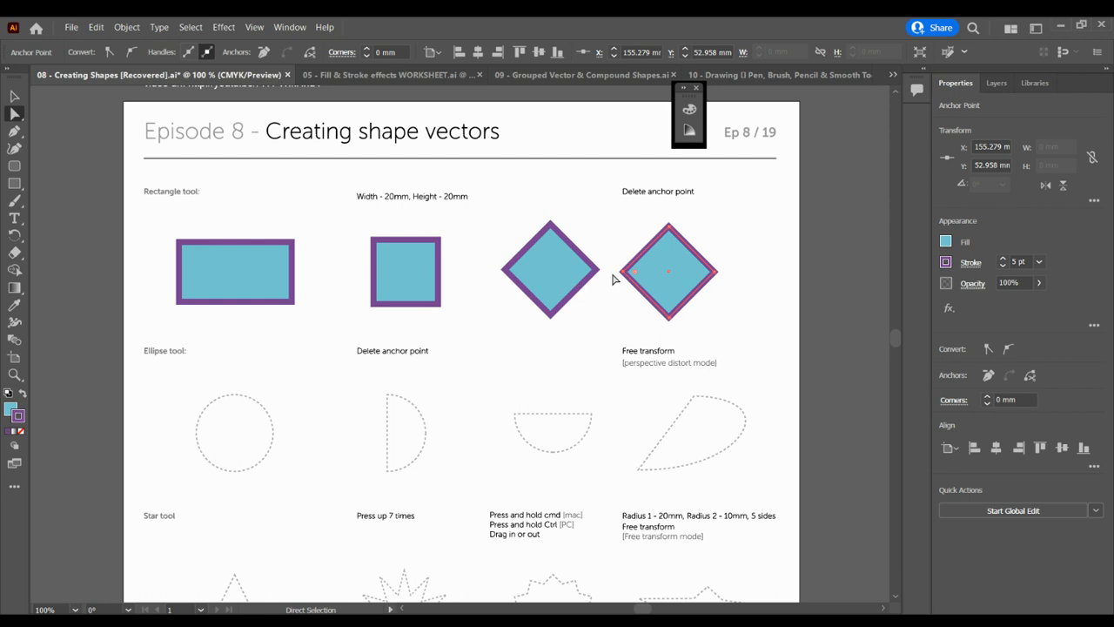
click(263, 52)
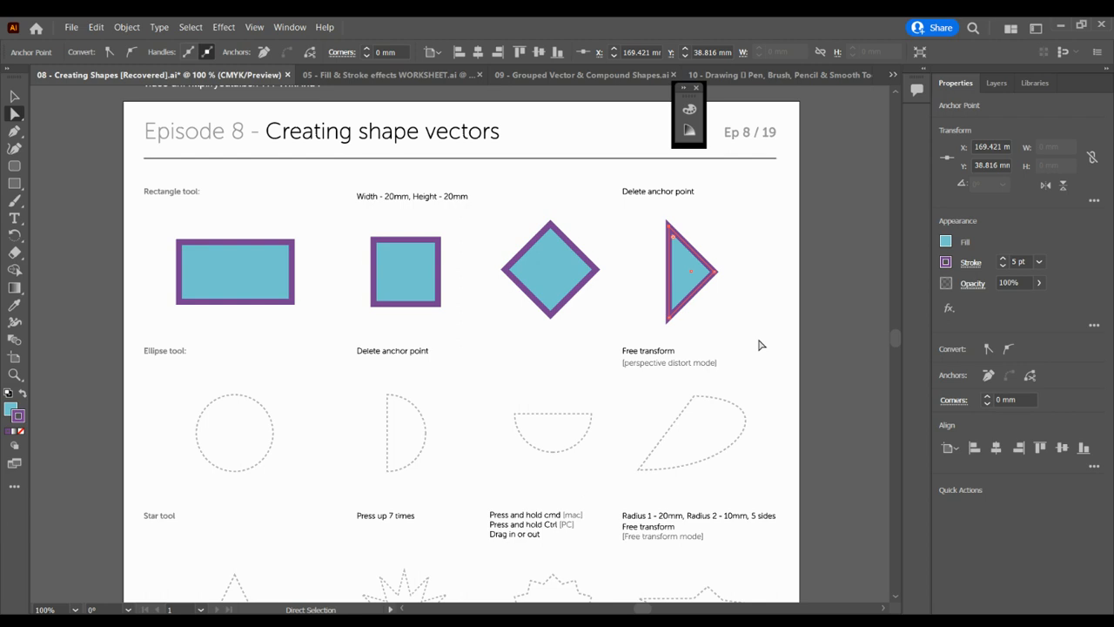
Set the fill colour to green with about C 63, M 0, Y 96, K 0 and deselect the triangle
click(895, 598)
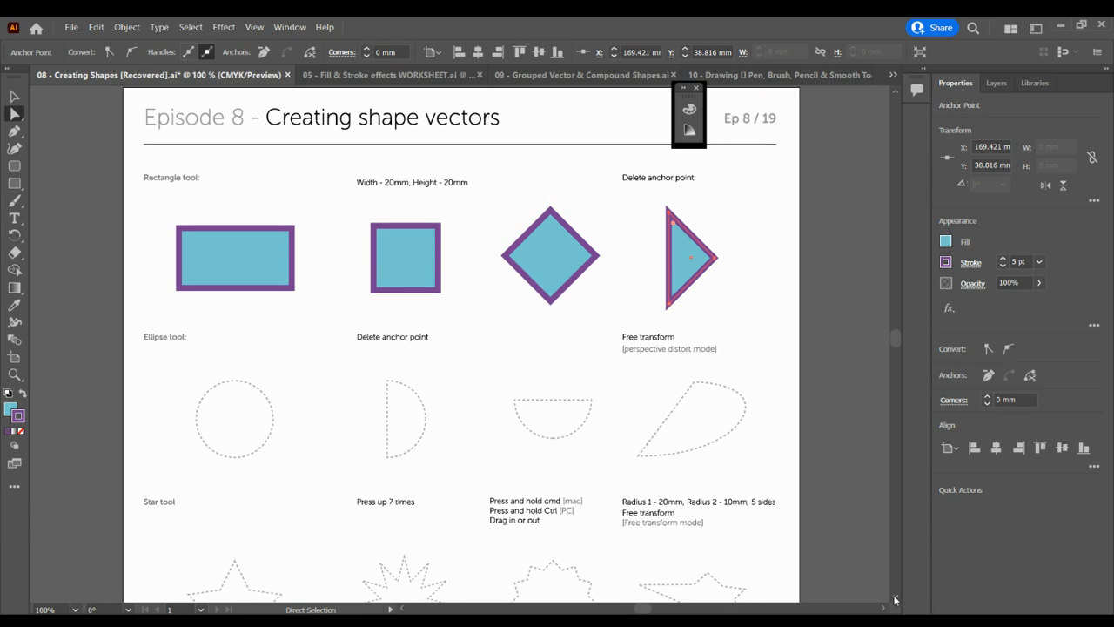
drag(895, 598, 894, 599)
click(10, 408)
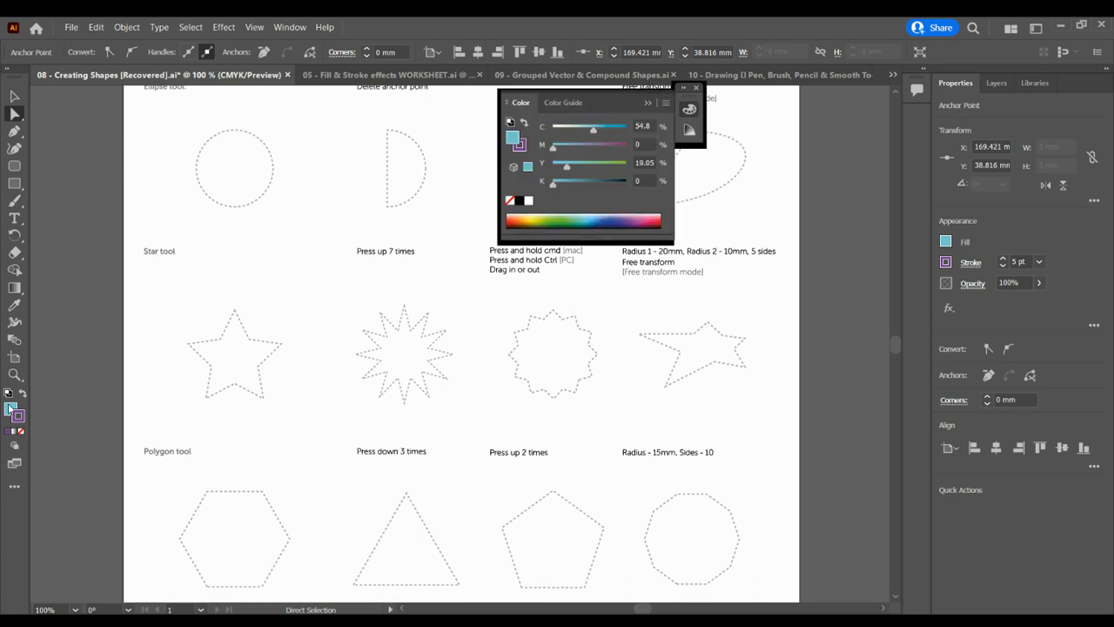
click(557, 217)
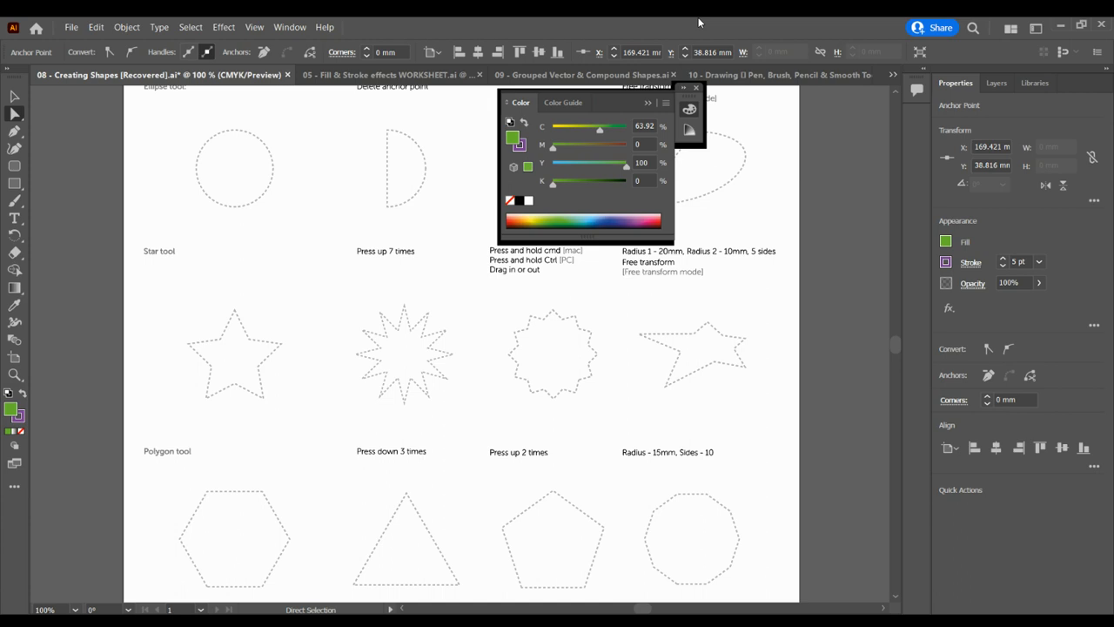
click(570, 216)
click(790, 191)
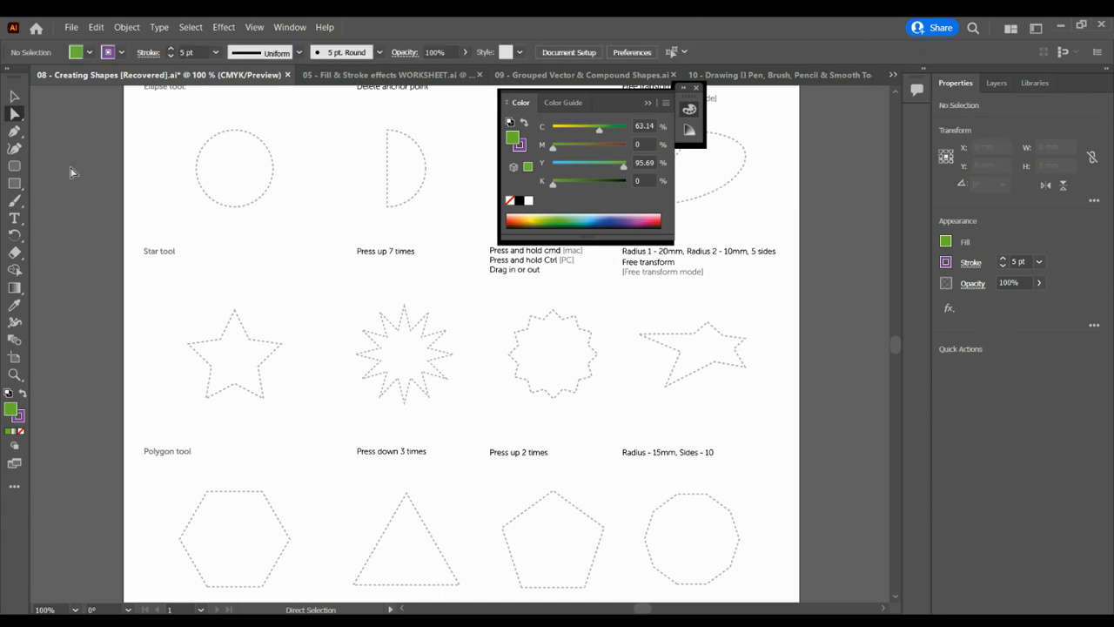
click(646, 104)
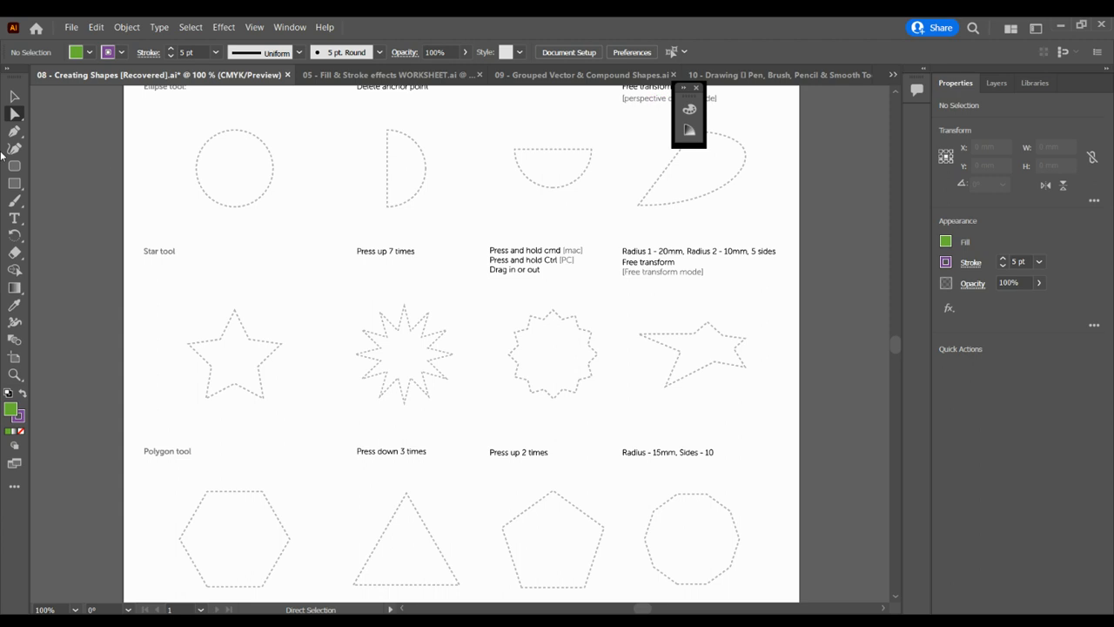
Draw a circle about 24 mm across with the Ellipse tool over the first dashed outline in the ellipse row
click(15, 183)
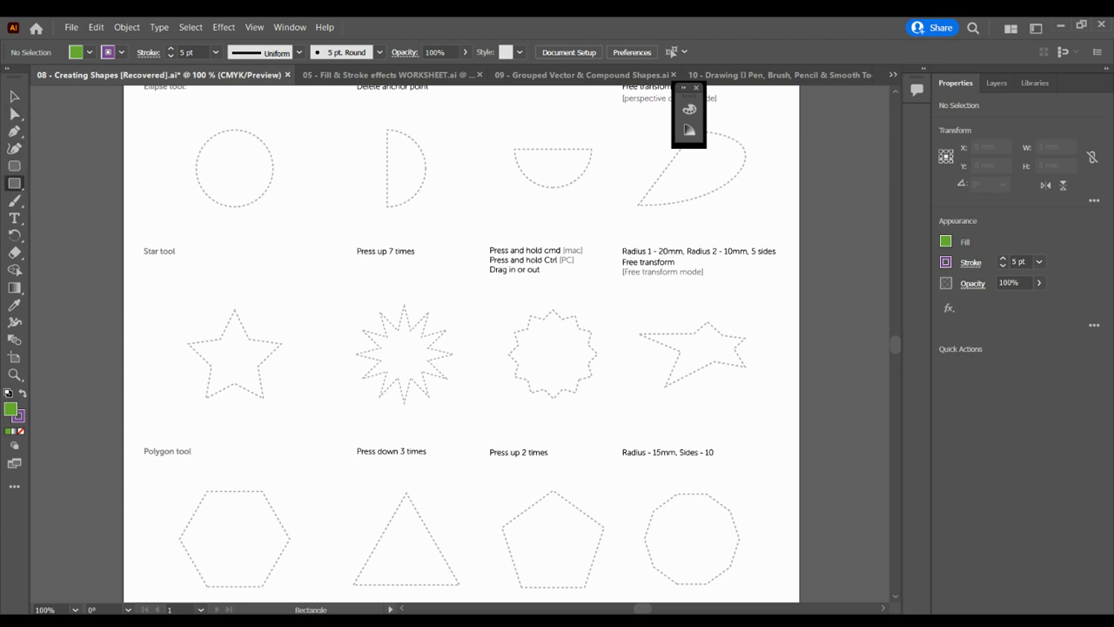
key(l)
drag(194, 128, 273, 204)
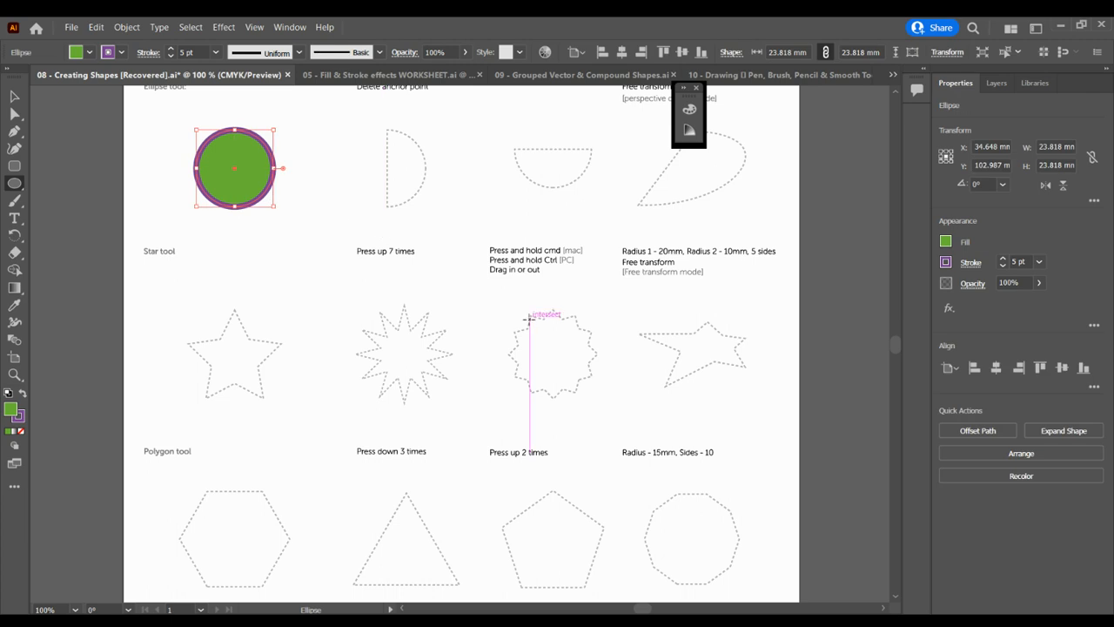
Duplicate the circle onto the dashed half-circle under "Delete anchor point" in the ellipse row
scroll(900, 91, up, 2)
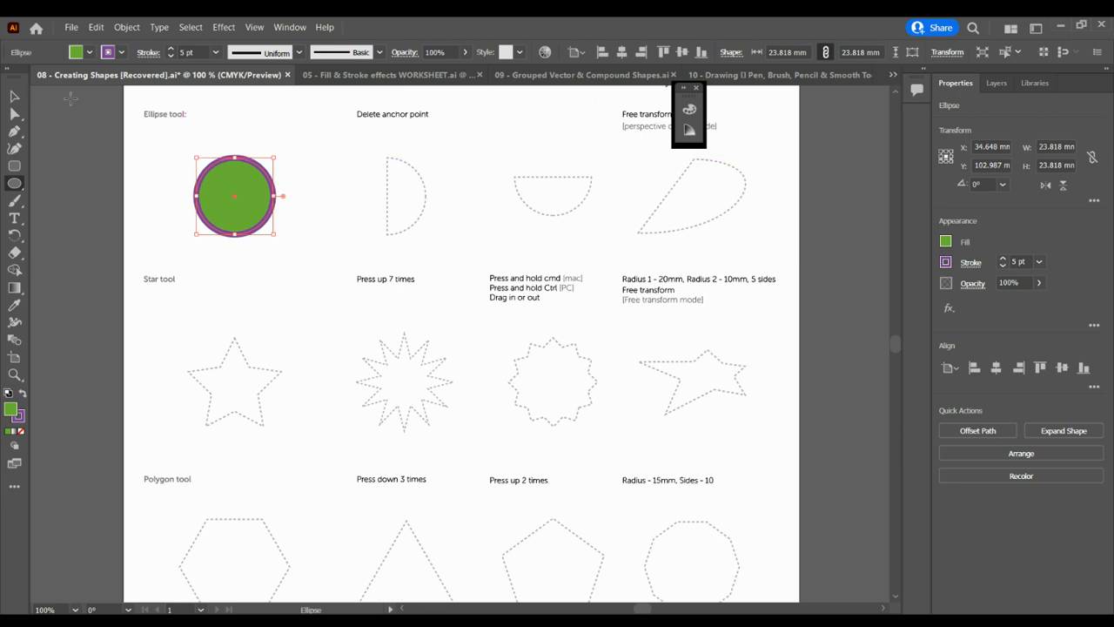
click(15, 98)
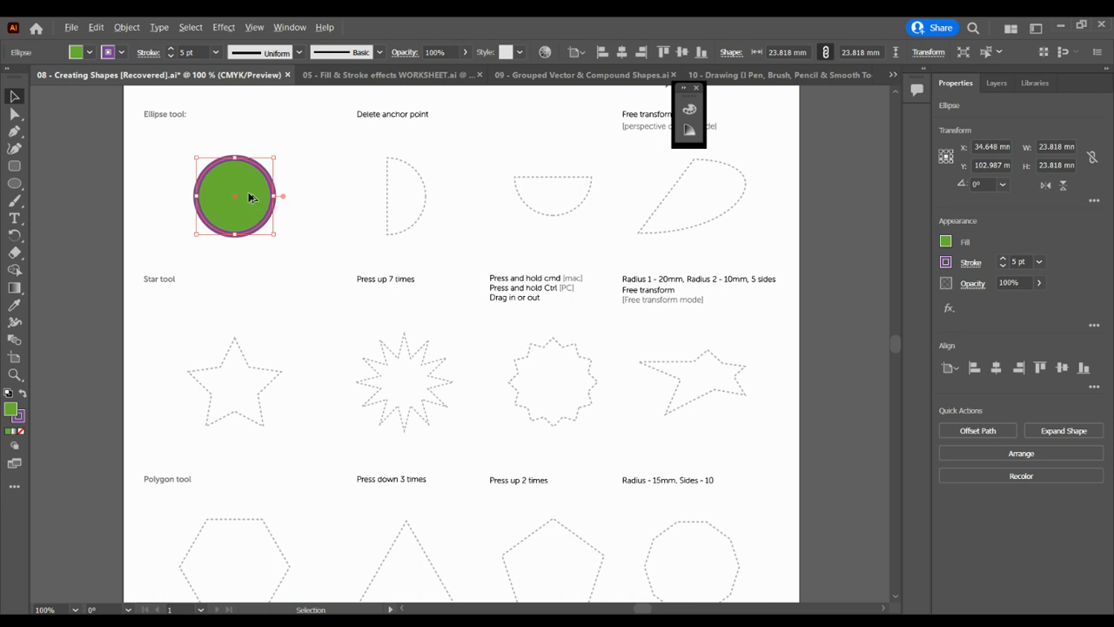
drag(248, 198, 402, 198)
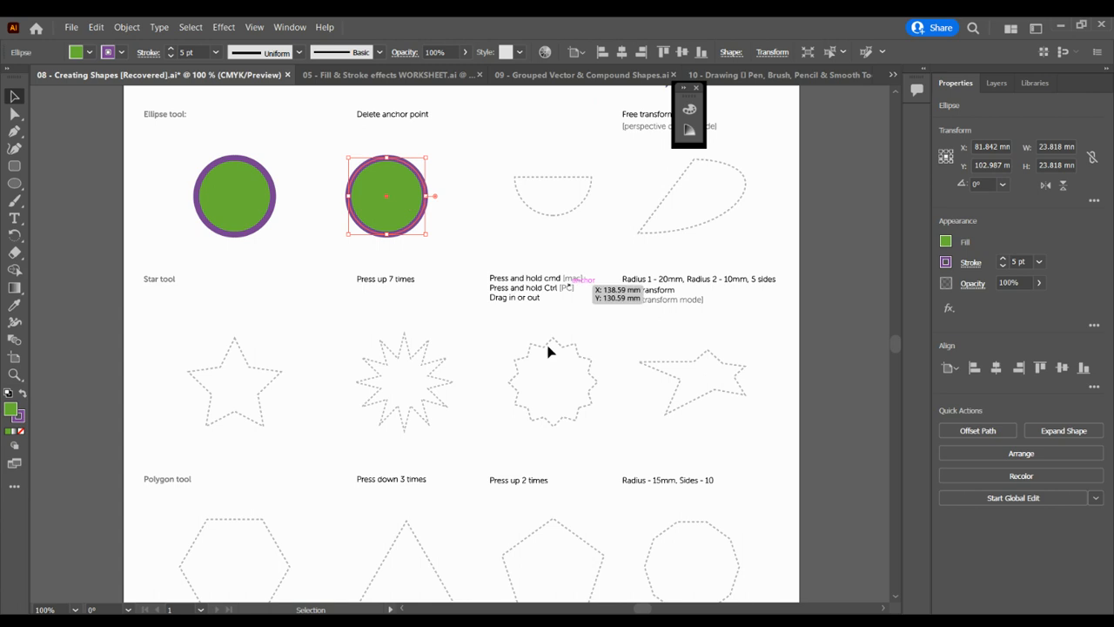
Delete the copied circle's leftmost anchor point and pull in the two remaining left handles to form a straight-edged semicircle
click(13, 114)
click(348, 201)
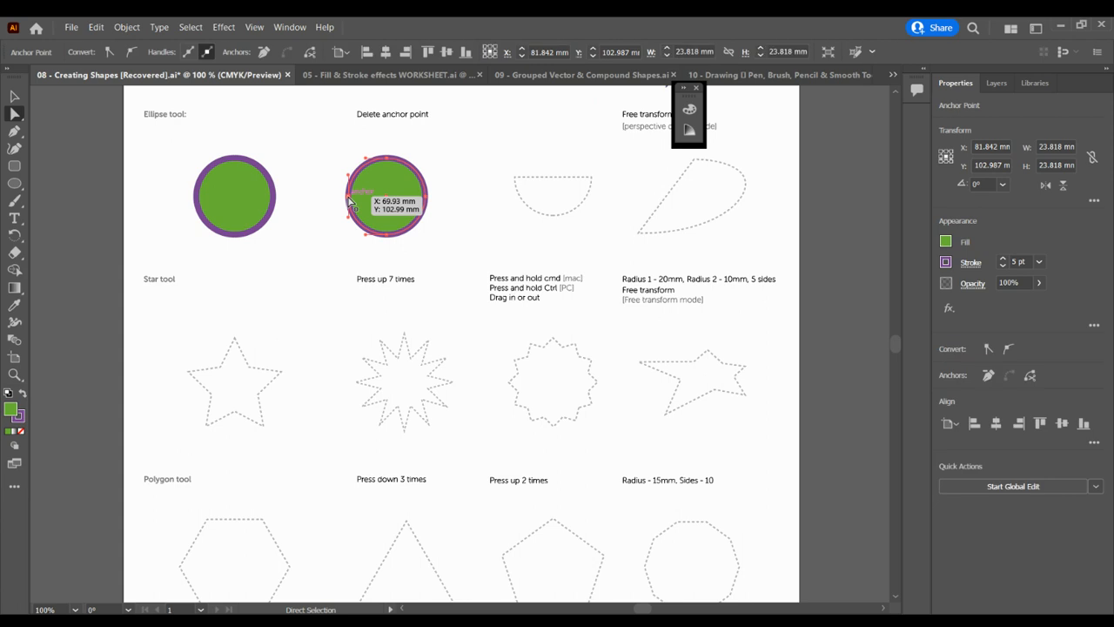
click(264, 52)
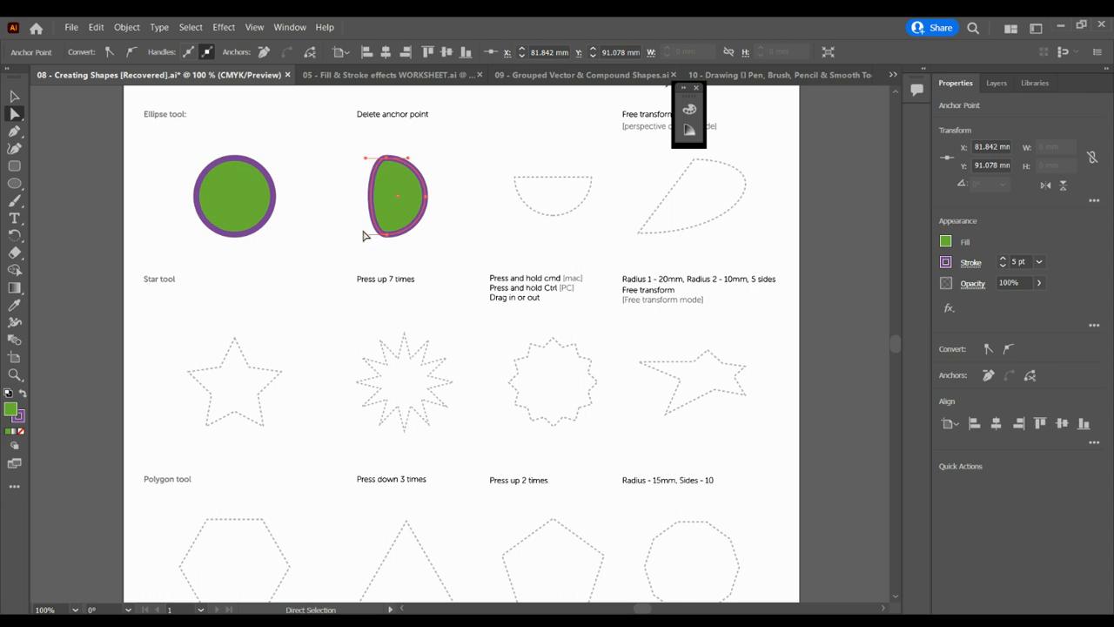
drag(365, 158, 388, 162)
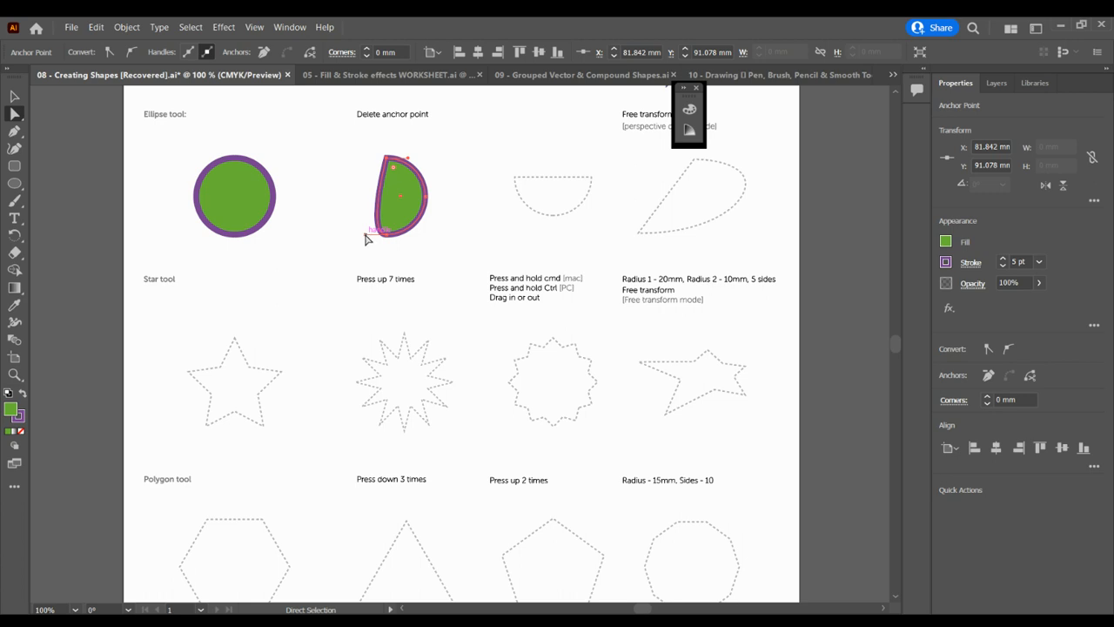
drag(366, 239, 387, 241)
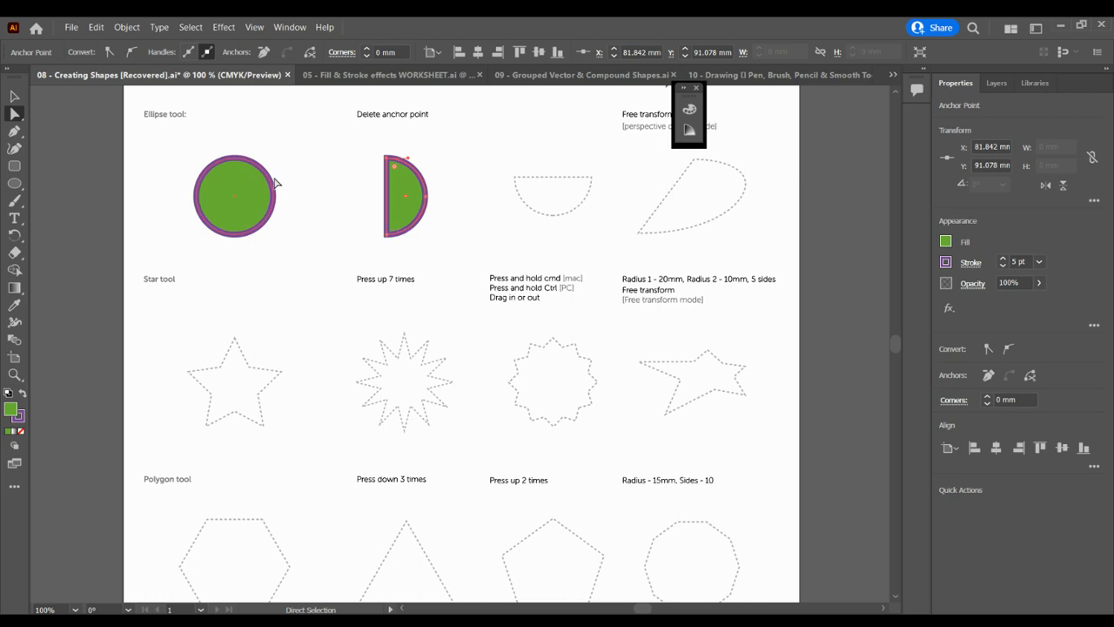
Duplicate the semicircle onto the third dashed outline of the ellipse row and rotate the copy to 270°
click(15, 97)
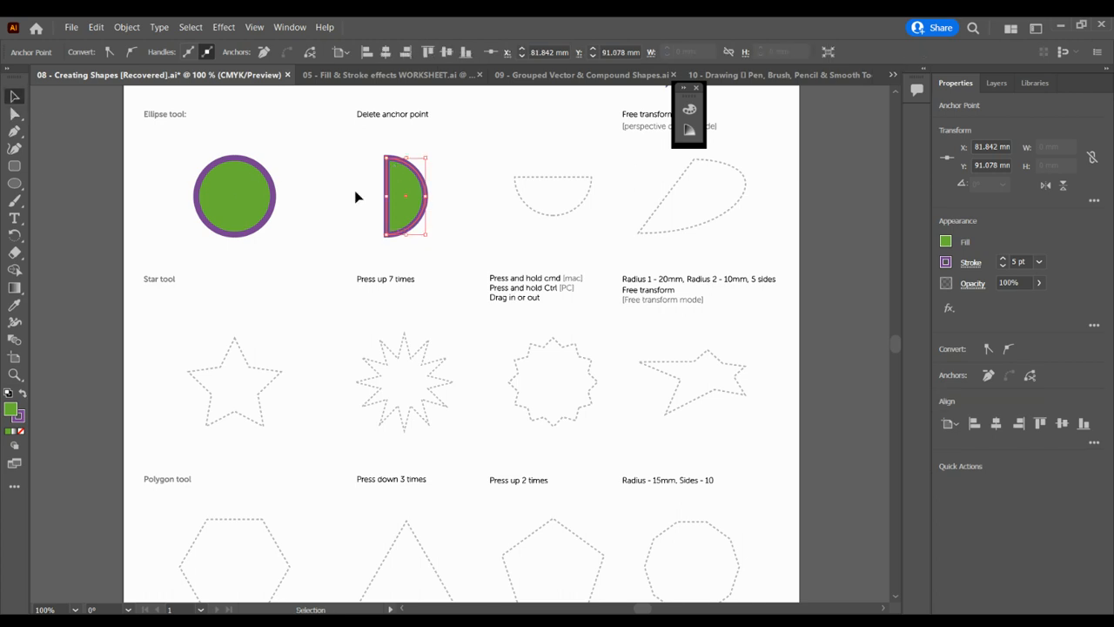
click(407, 189)
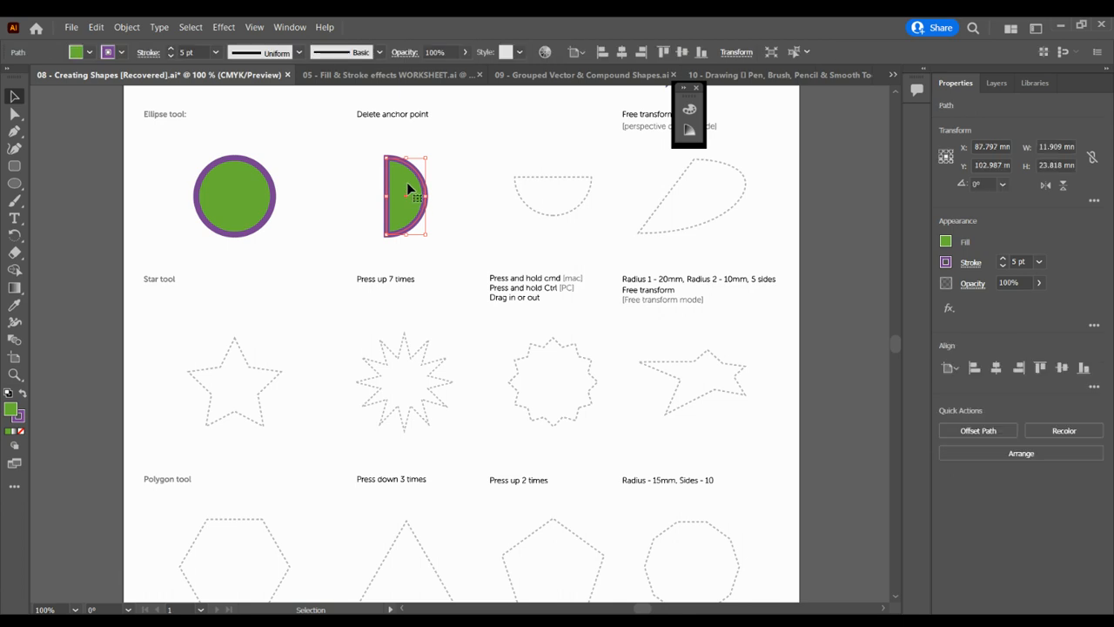
drag(407, 189, 543, 183)
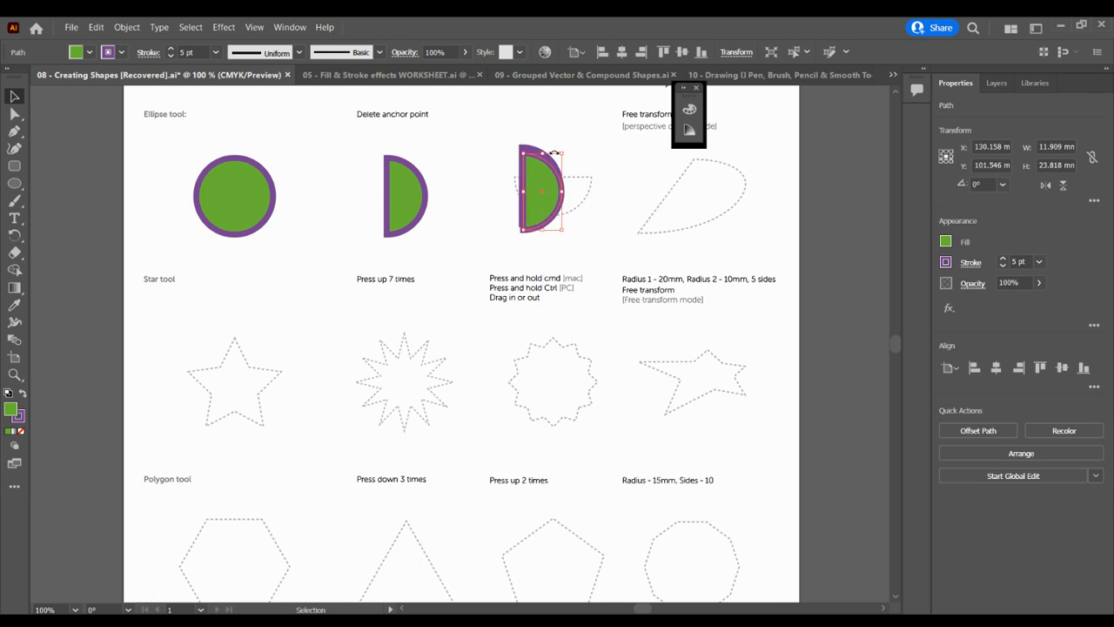
drag(569, 148, 597, 226)
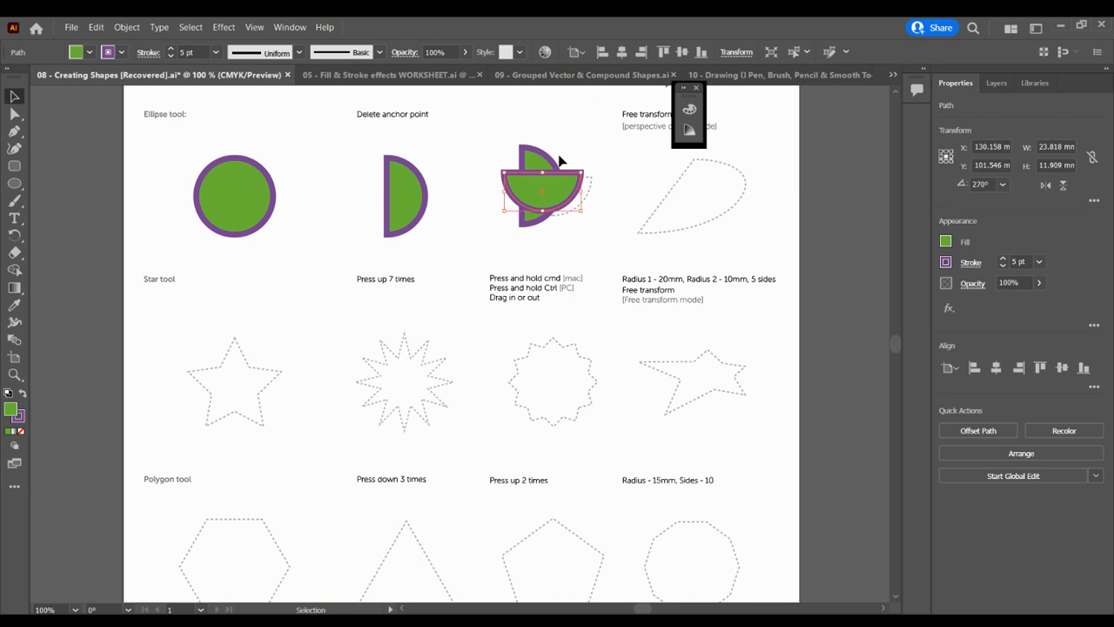
Delete the surplus upright semicircle, move the rotated one onto its dashed outline, and deselect it
click(531, 160)
key(Delete)
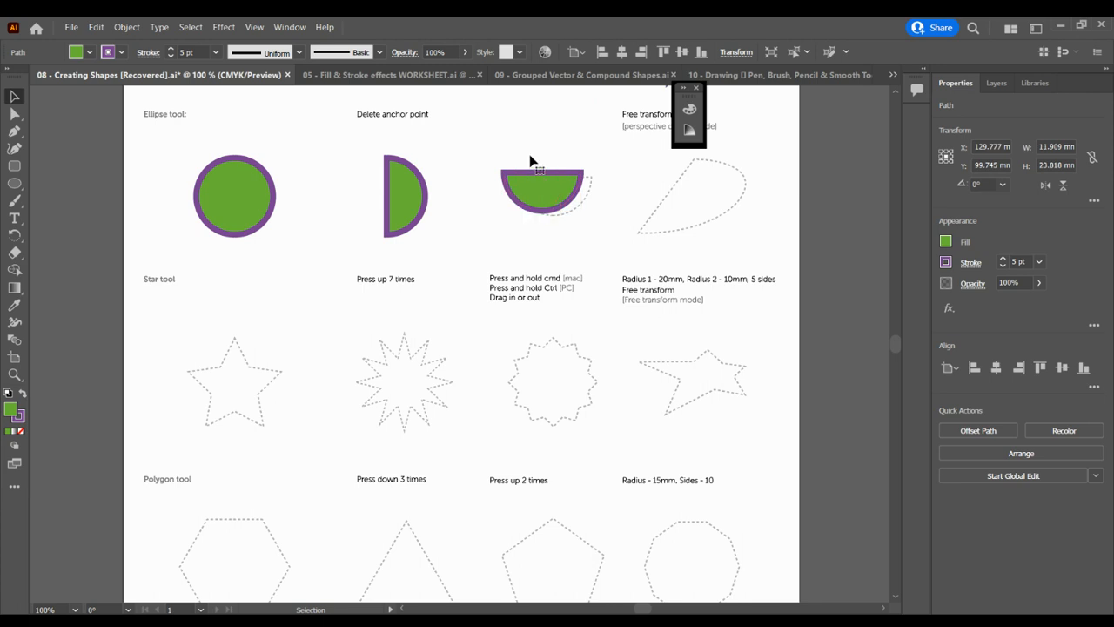
drag(540, 188, 553, 192)
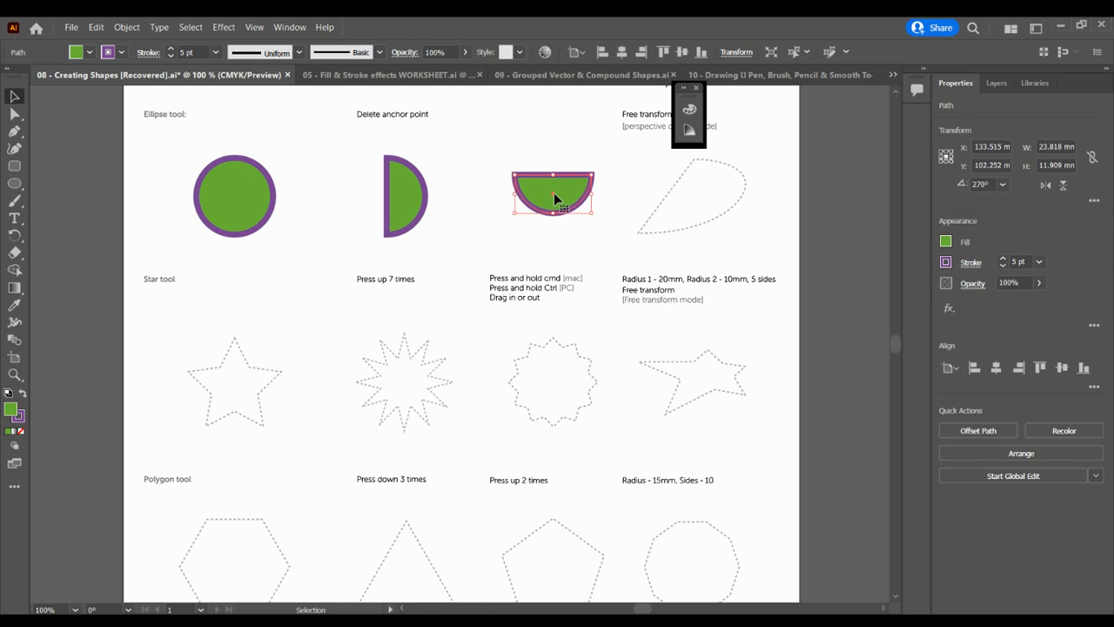
click(622, 184)
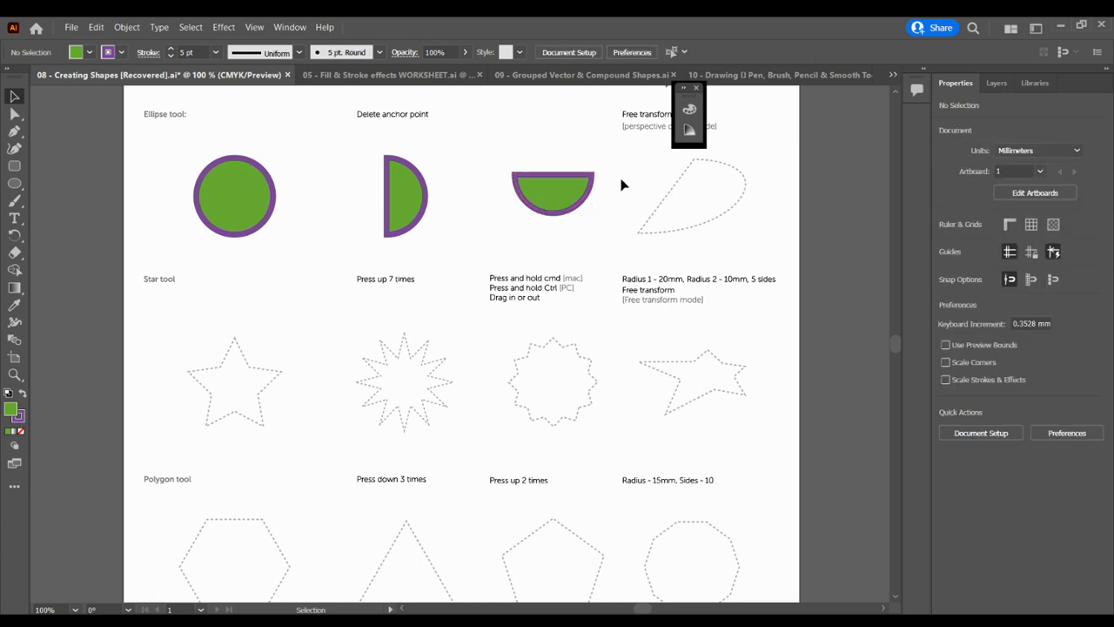
Duplicate the upright semicircle onto the dashed outline under "Free transform [perspective distort mode]"
click(882, 609)
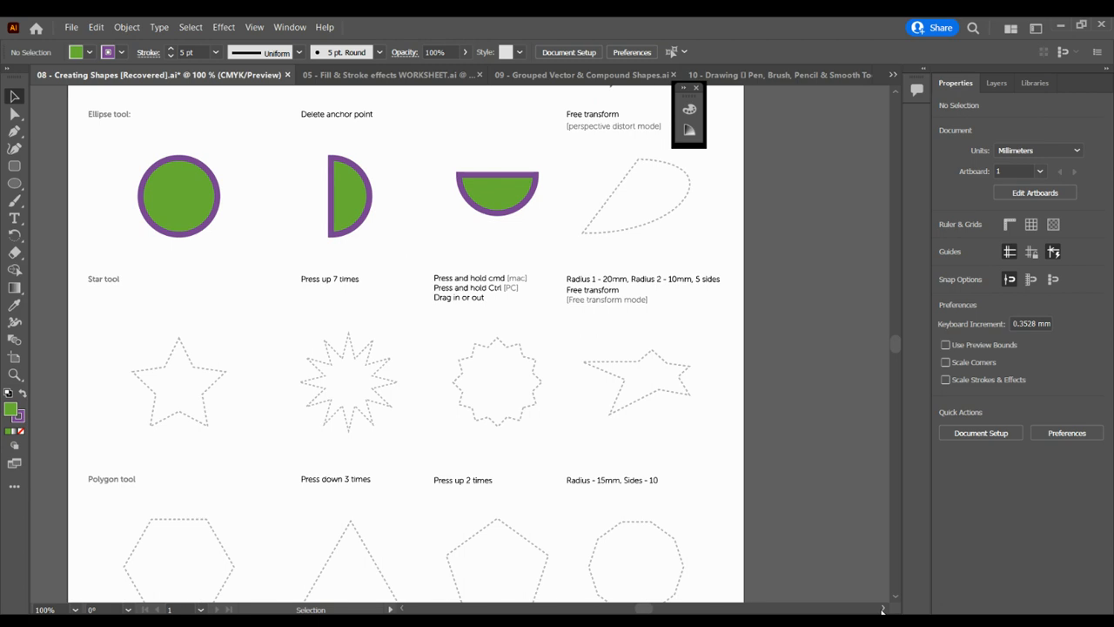
click(882, 608)
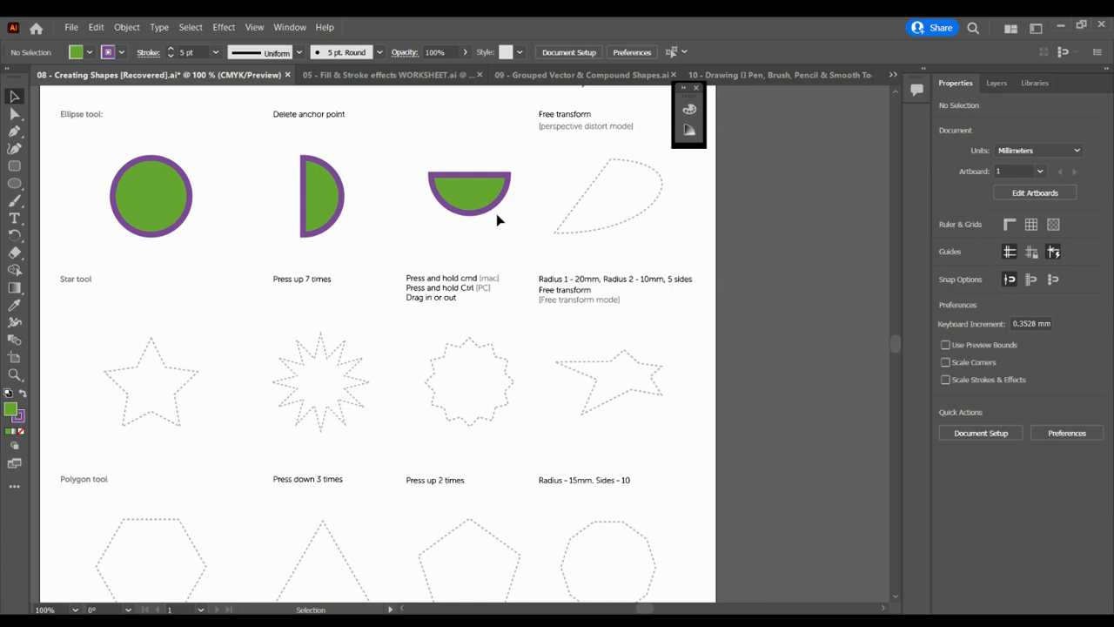
click(328, 186)
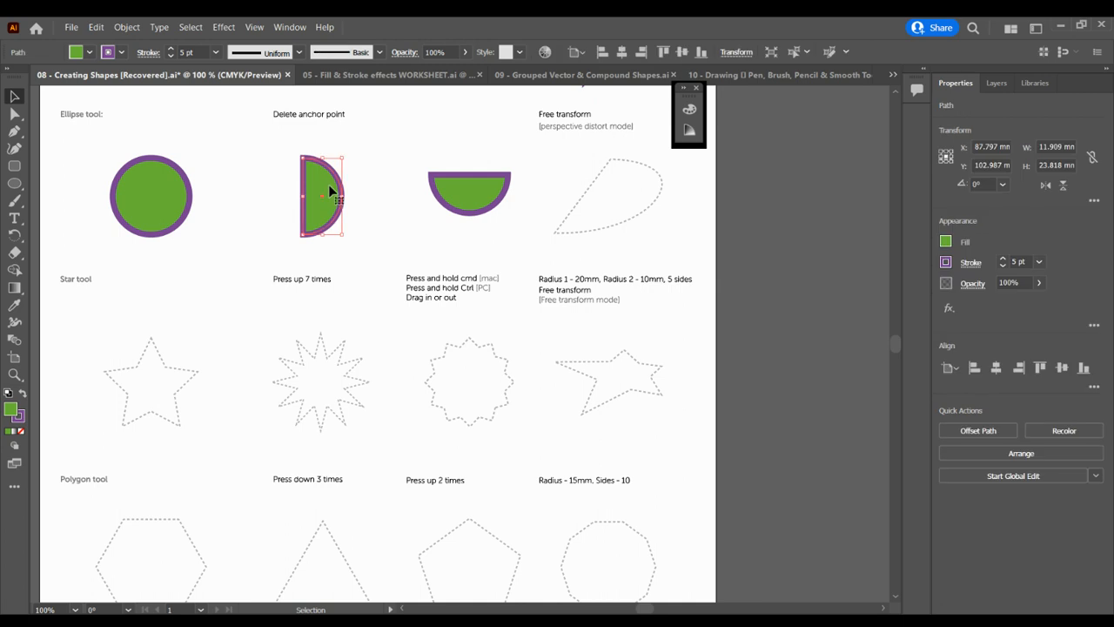
drag(329, 188, 582, 183)
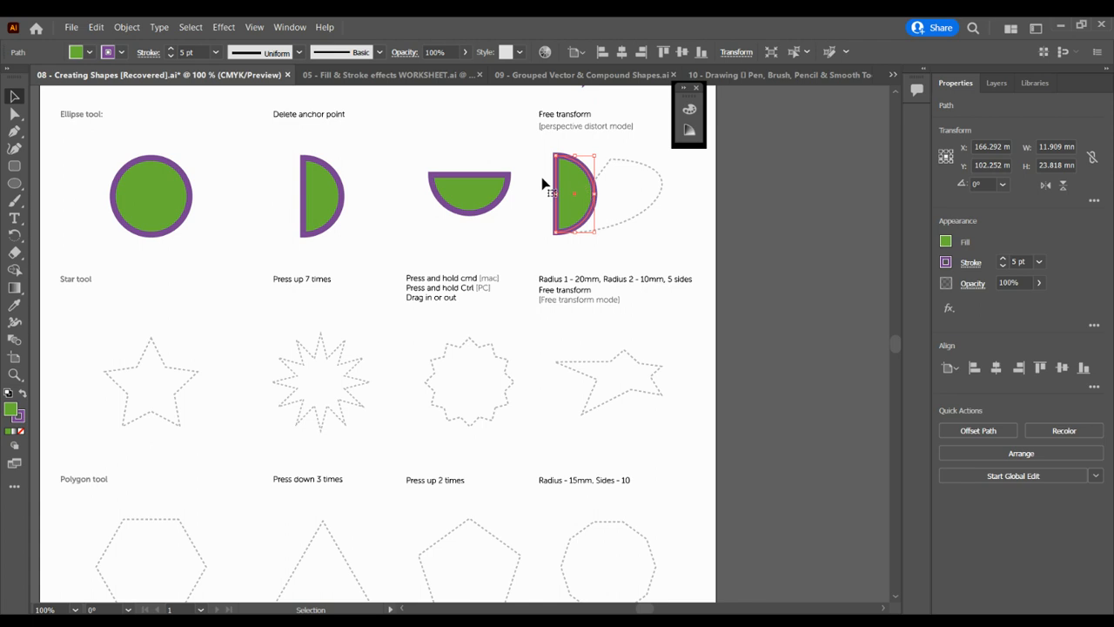
click(16, 487)
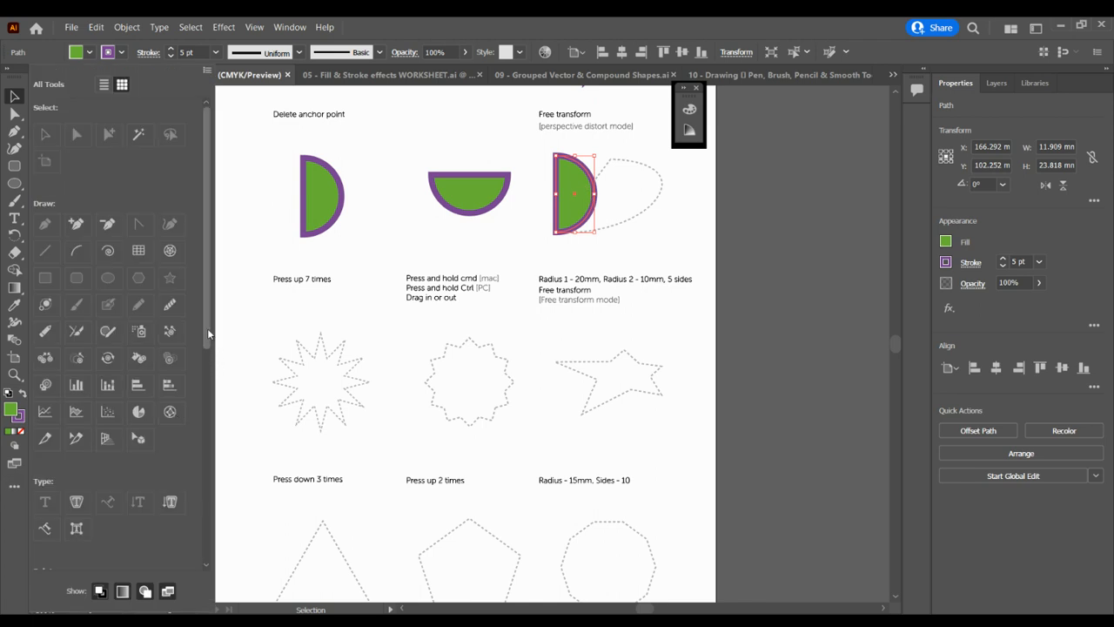
drag(207, 329, 190, 477)
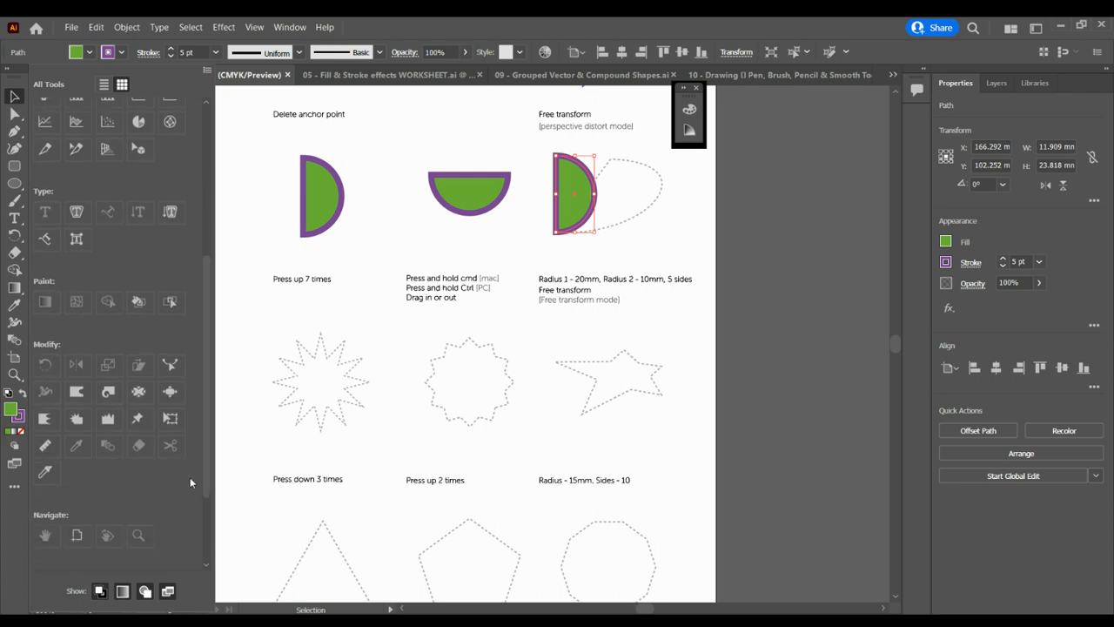
click(177, 424)
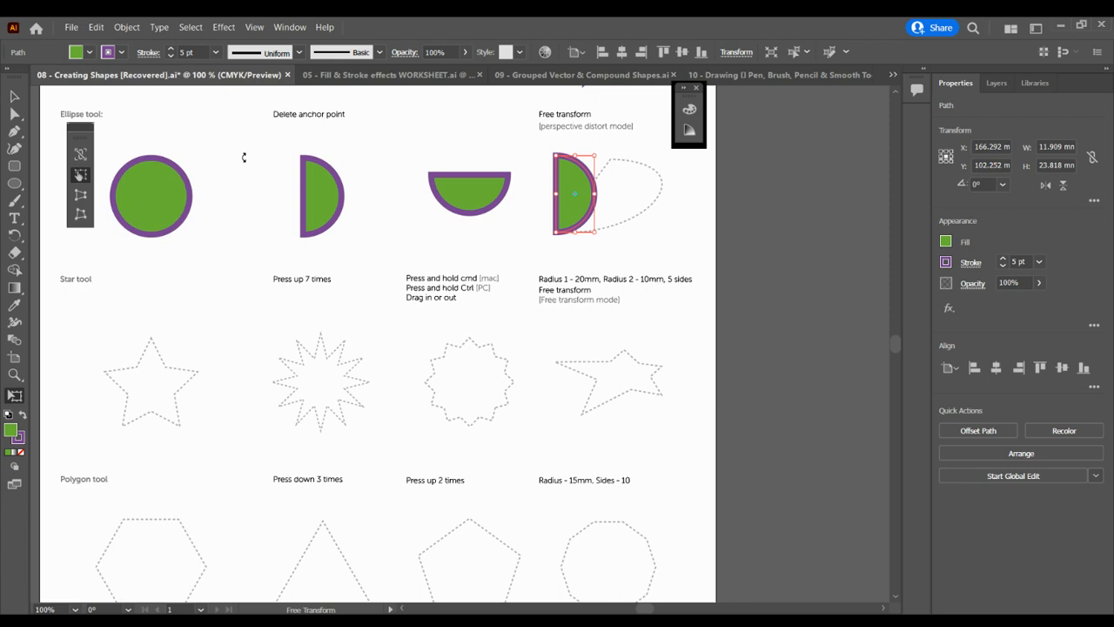
click(81, 195)
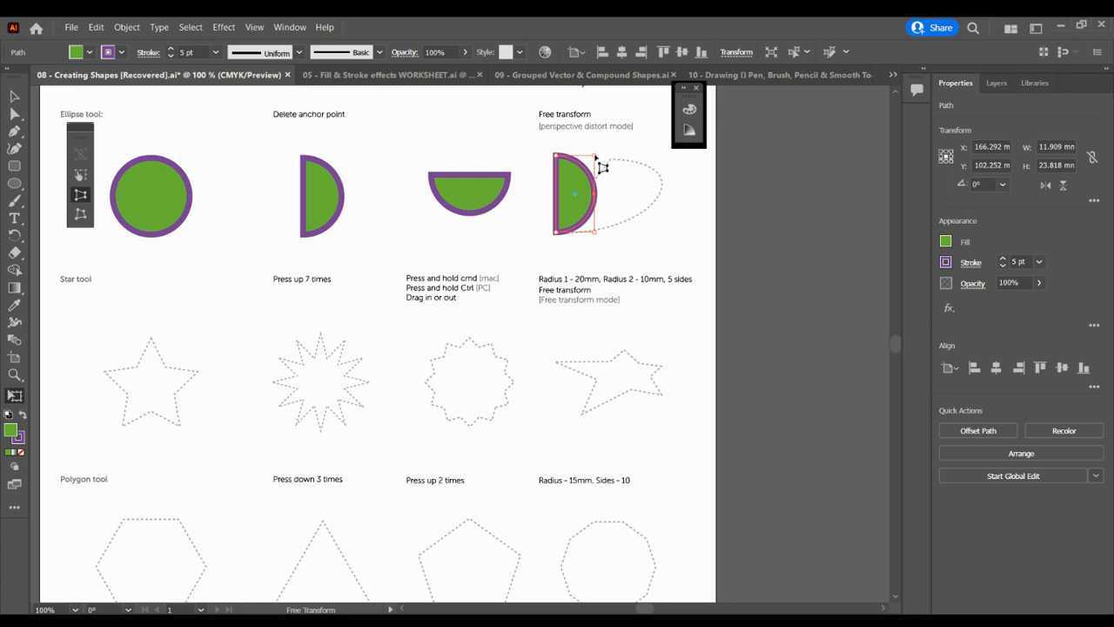
drag(598, 162, 572, 159)
click(14, 96)
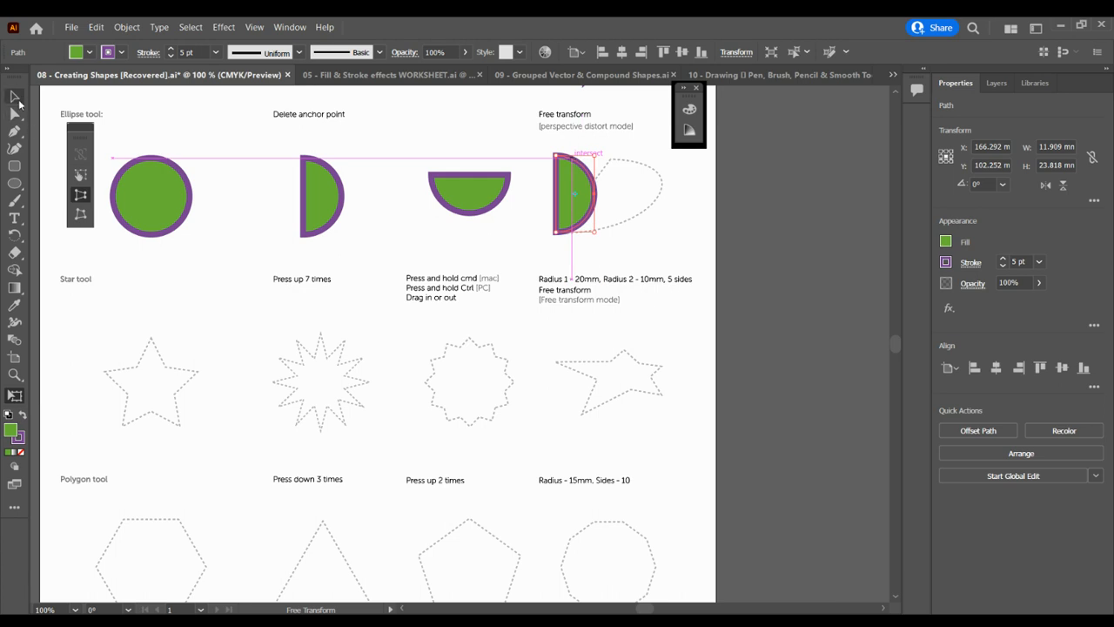
Move the semicircle to the upper right of its dashed outline and perspective-distort its lower-left corner outward with Free Transform to fit the outline
drag(567, 178, 620, 183)
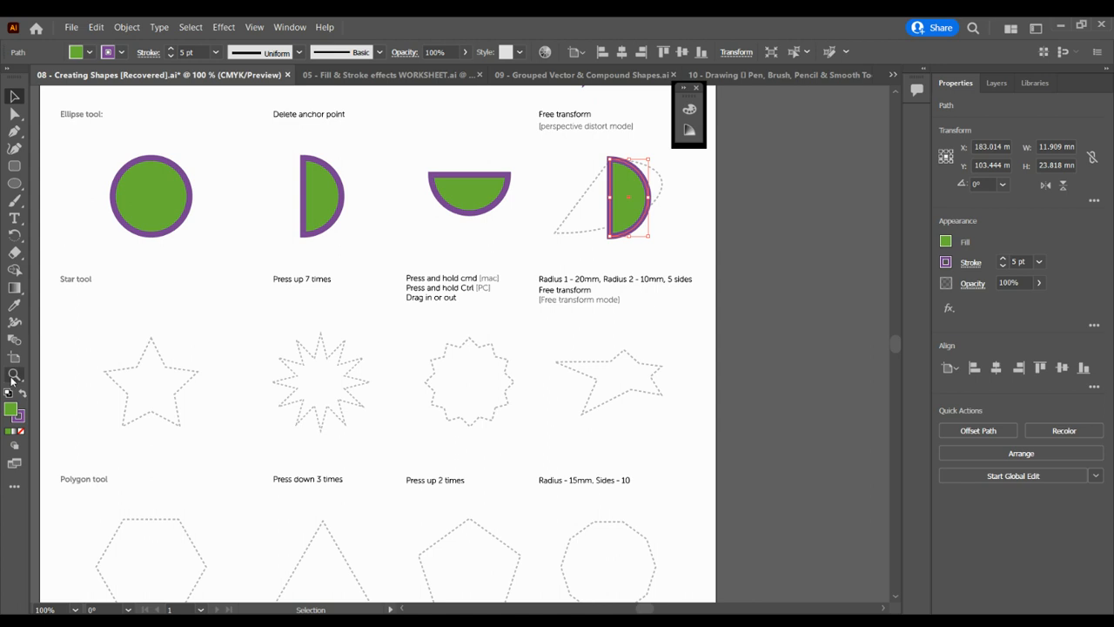
click(16, 487)
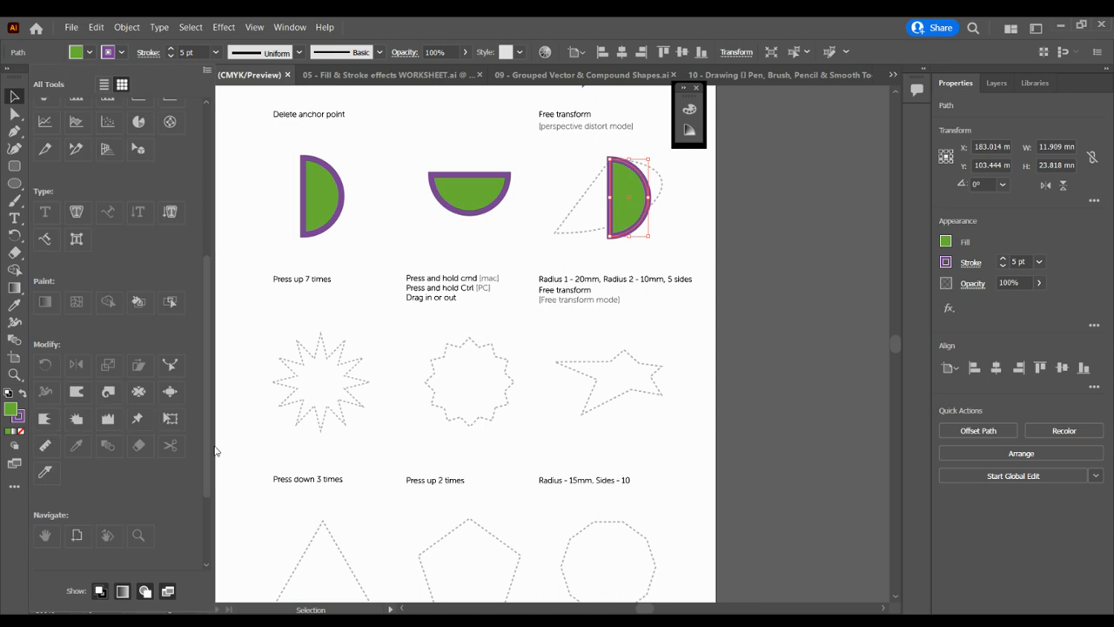
click(169, 418)
click(80, 195)
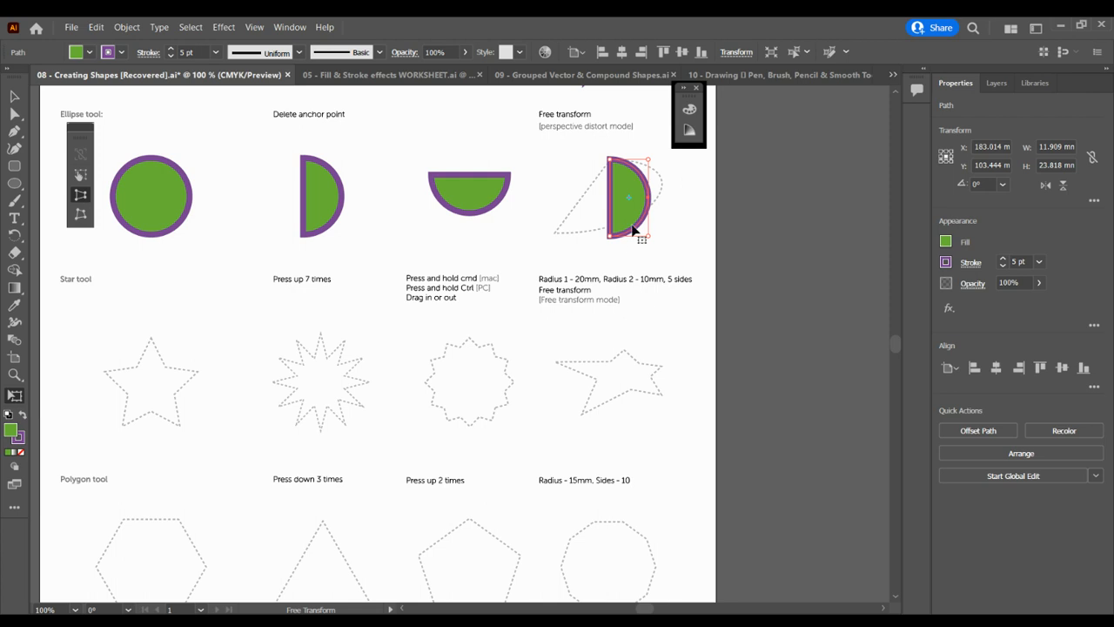
drag(610, 235, 550, 232)
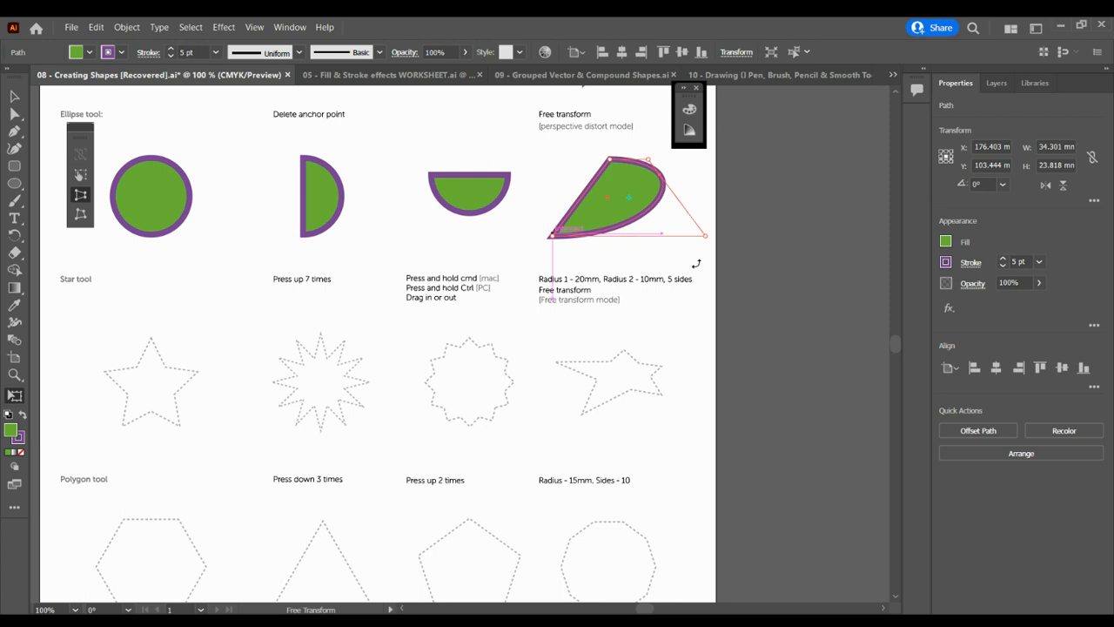
click(14, 96)
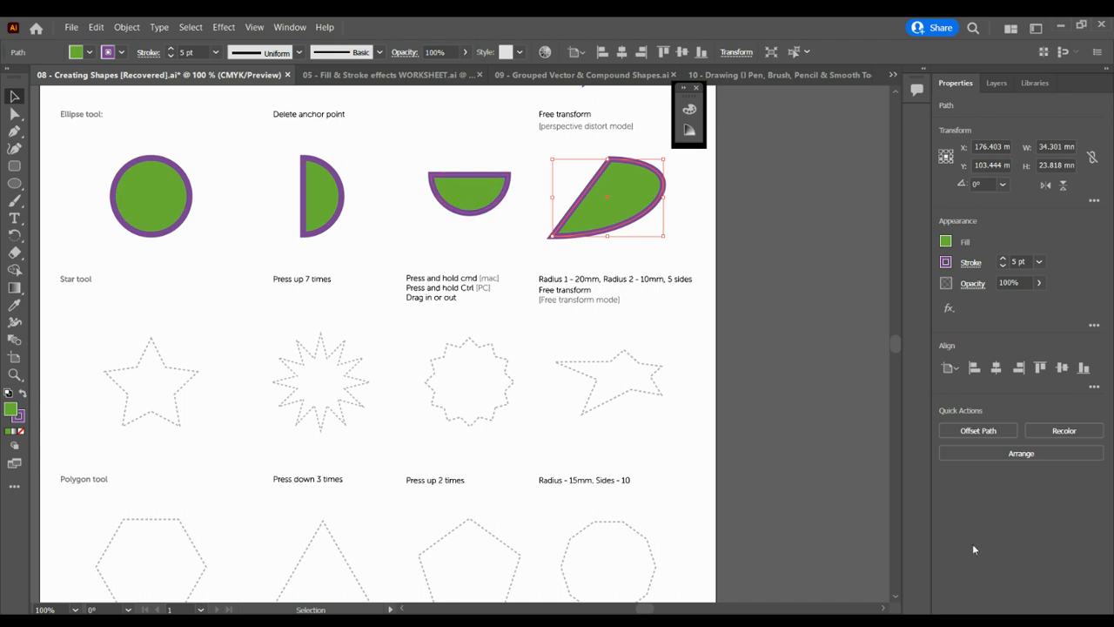
Change the fill colour to light pink, keeping the purple stroke
scroll(895, 601, down, 3)
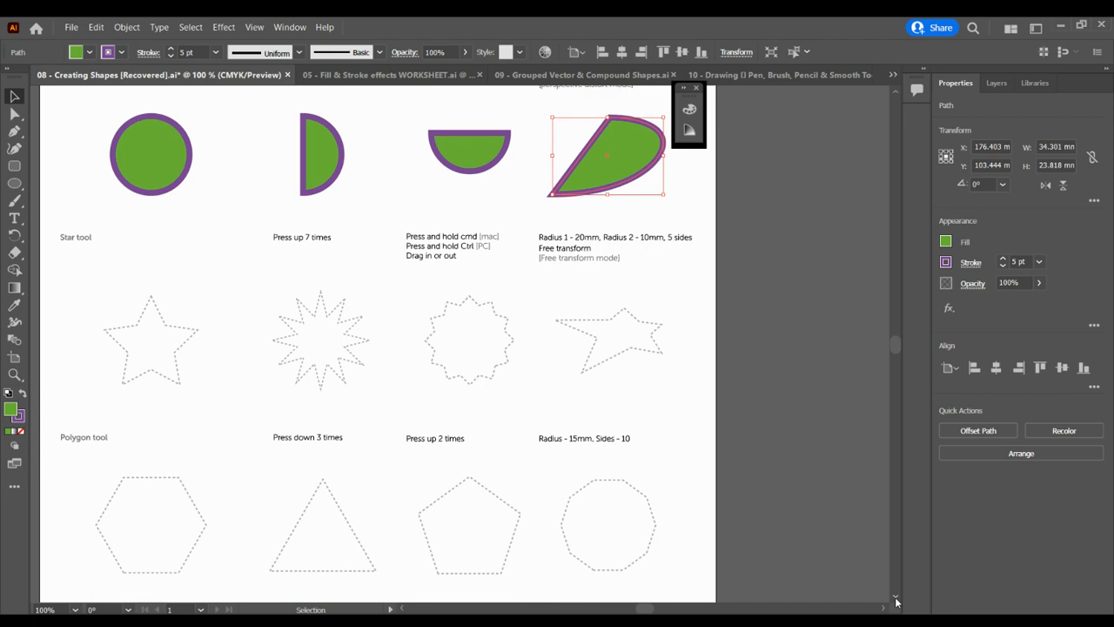
scroll(895, 601, down, 1)
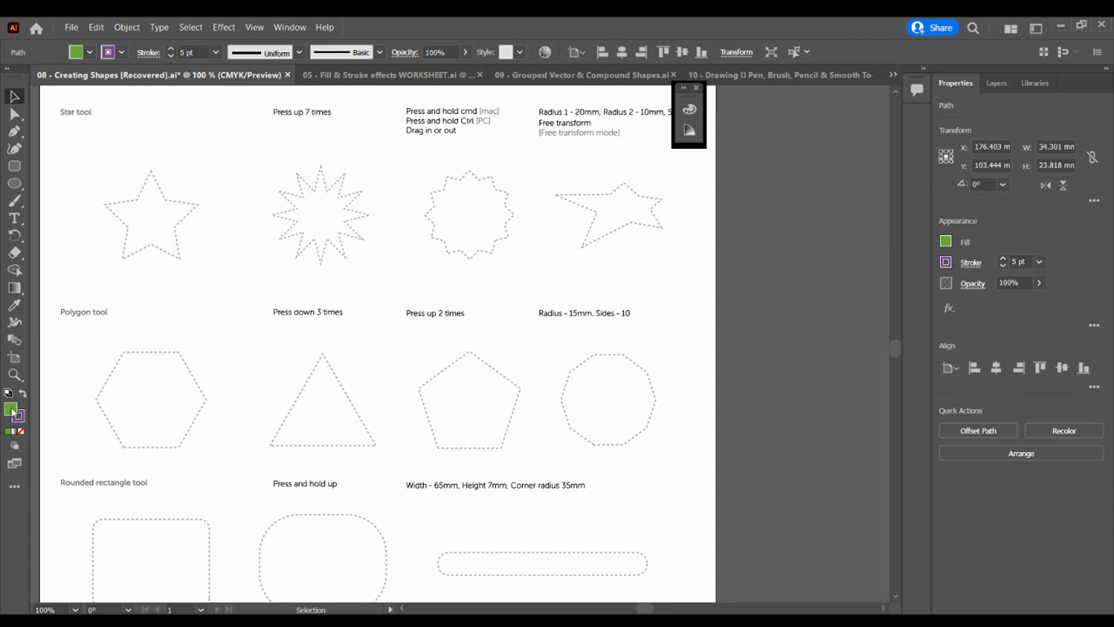
double_click(10, 408)
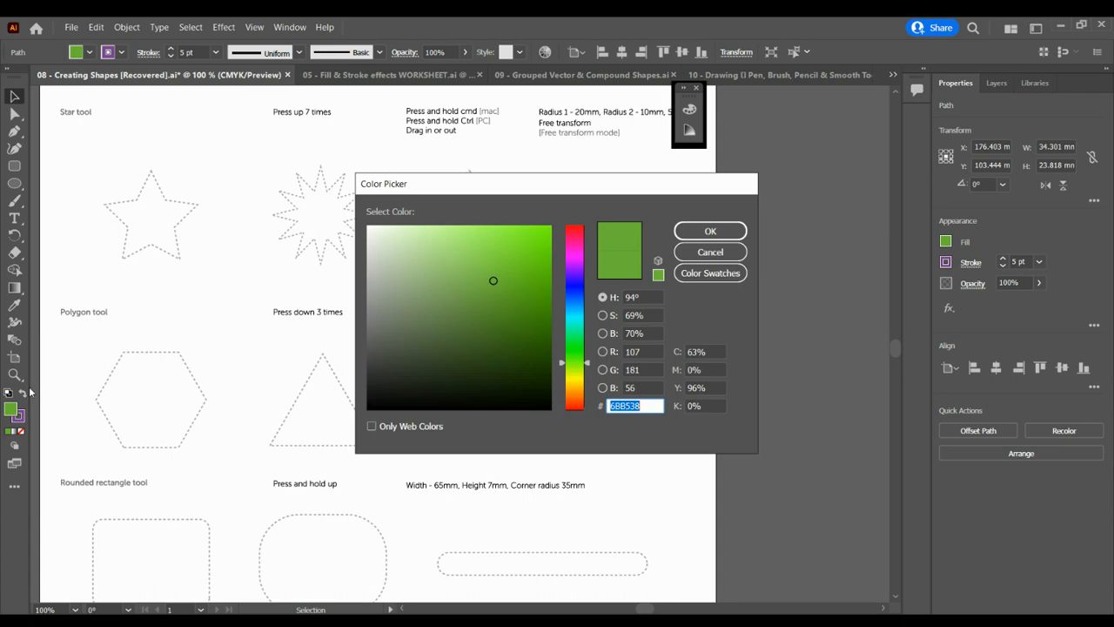
click(576, 237)
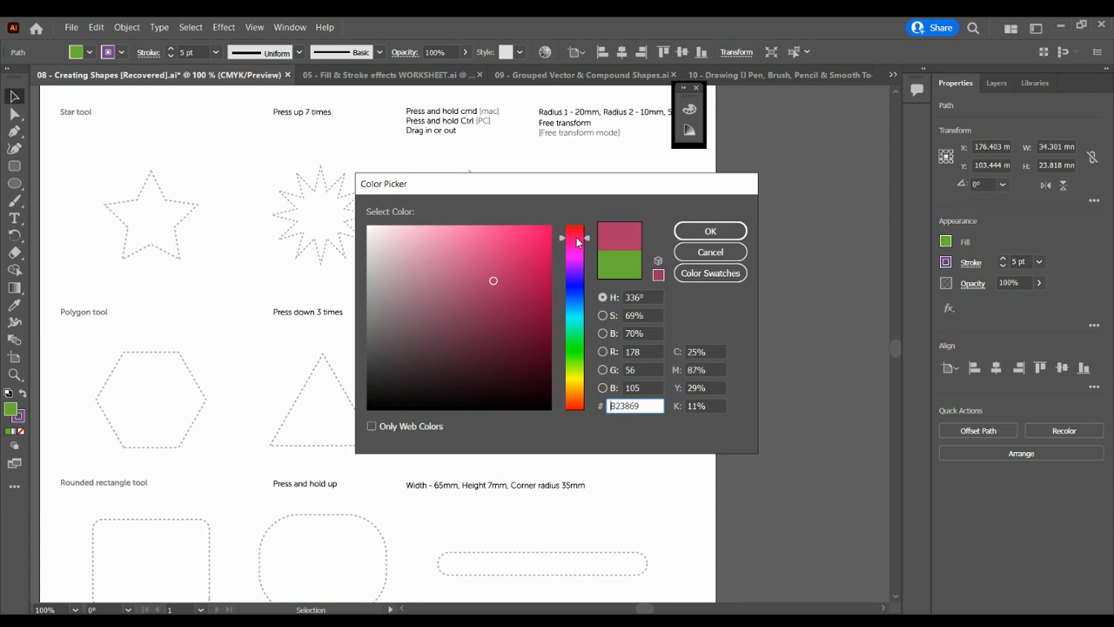
click(484, 240)
click(699, 230)
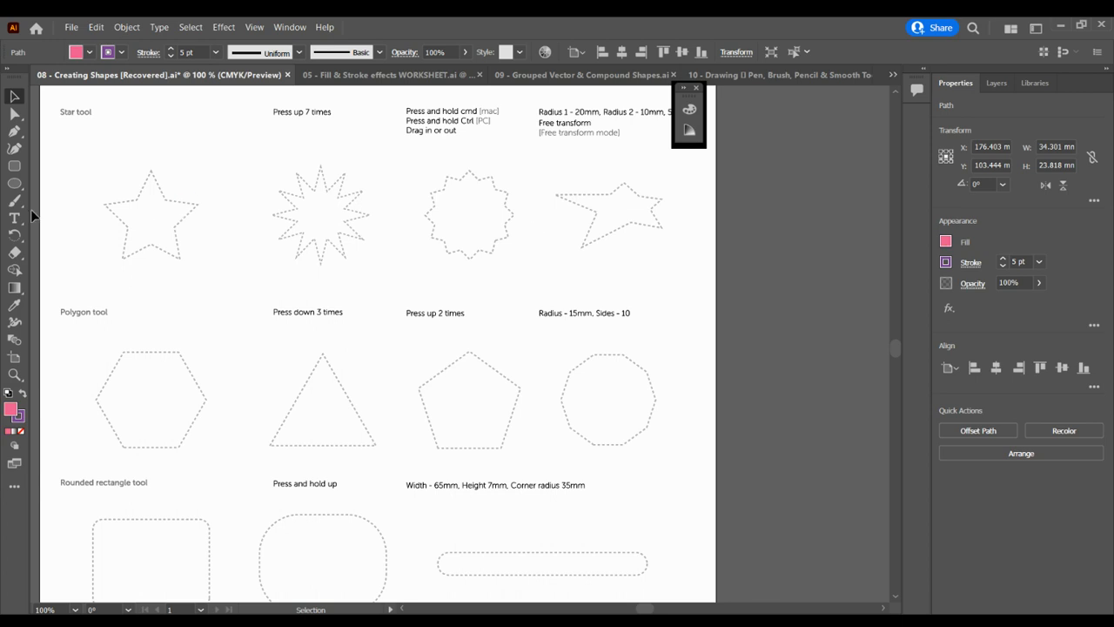
Draw a five-point star about 29 by 28 mm and move it onto the first dashed outline of the star row
click(12, 184)
click(80, 235)
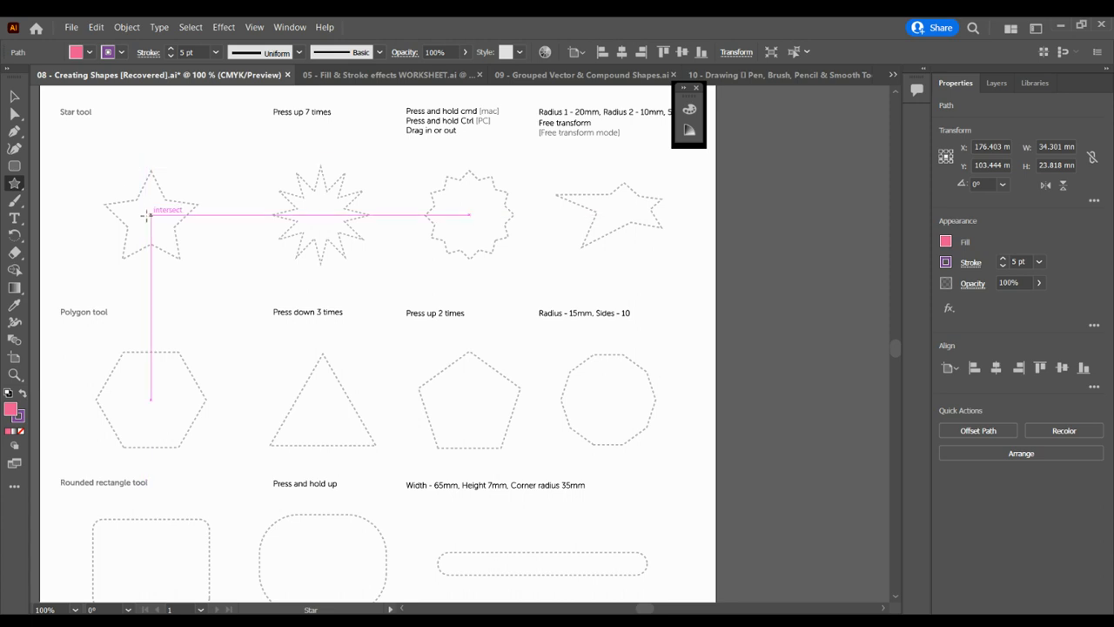
drag(141, 173, 171, 216)
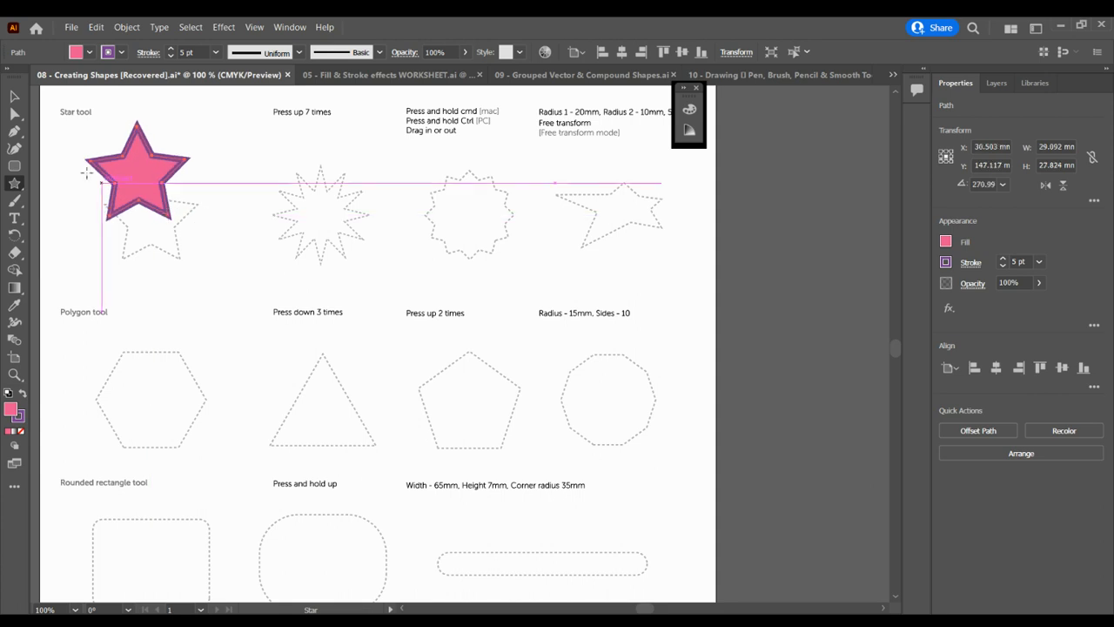
click(13, 95)
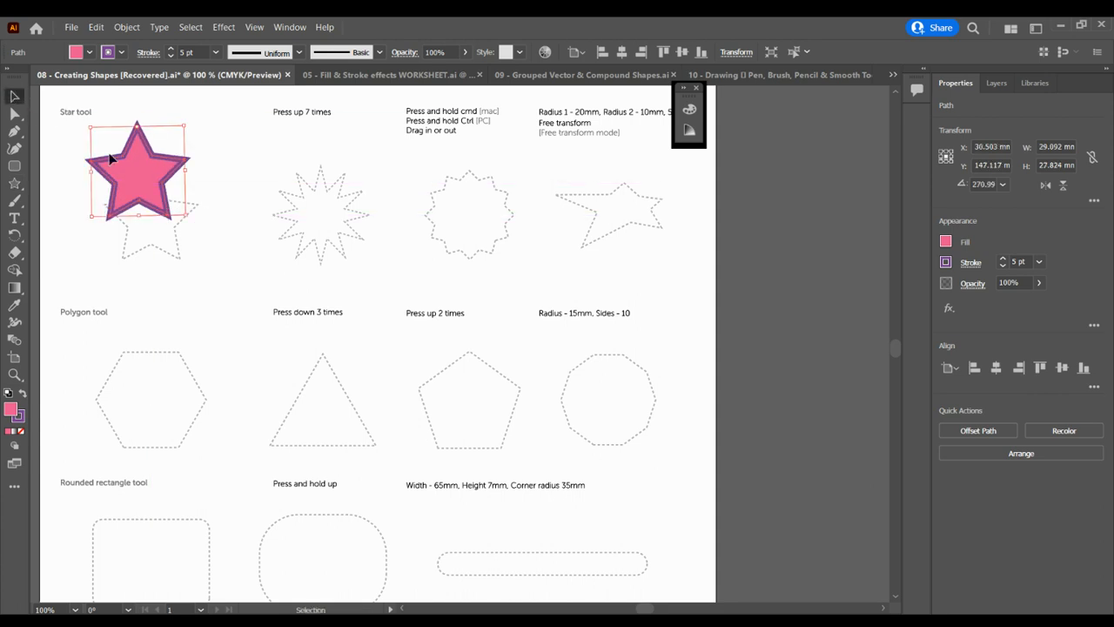
drag(147, 160, 160, 206)
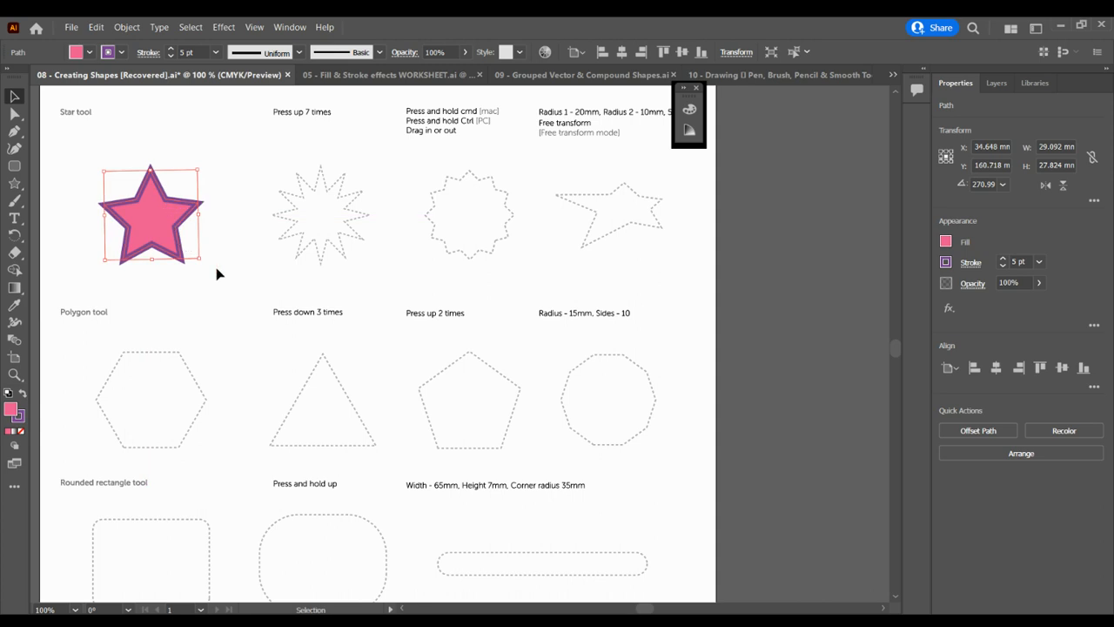
Try to draw a star about 35 mm wide with extra points over the "Press up 7 times" outline, and delete it
click(14, 183)
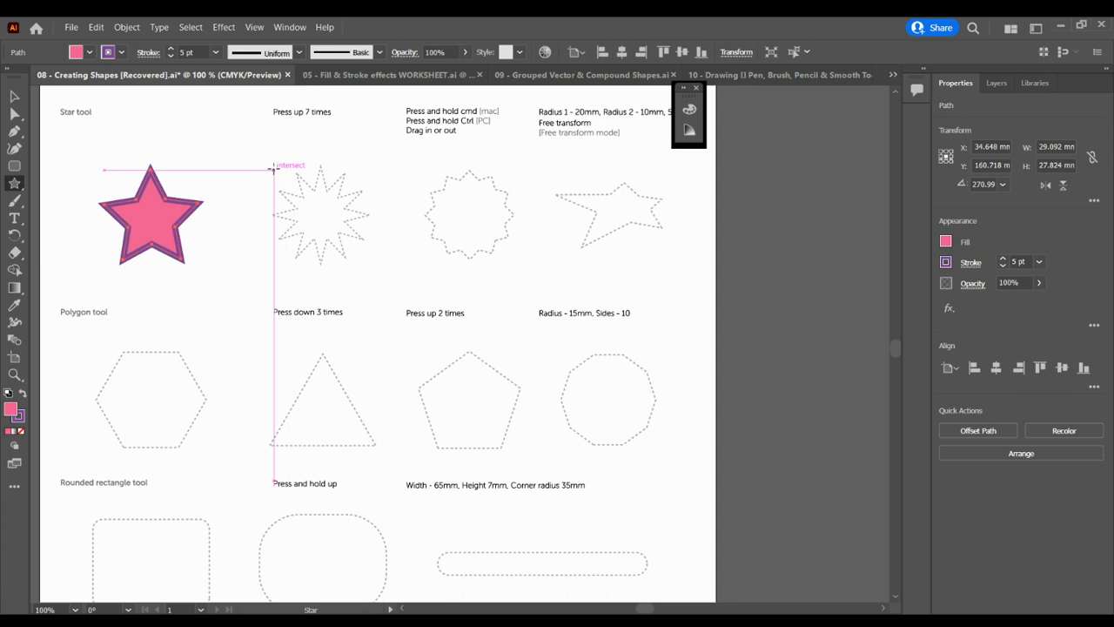
drag(272, 169, 305, 213)
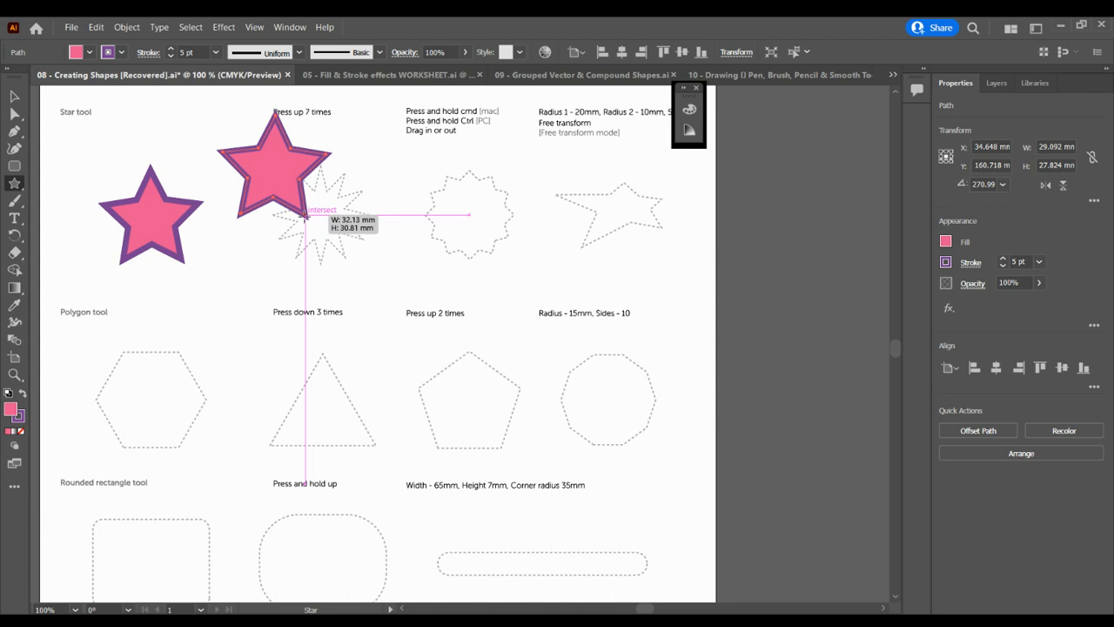
key(Up)
key(Up)
key(Up)
key(Up)
key(Up)
drag(305, 214, 306, 218)
key(Up)
key(Up)
key(Up)
key(Up)
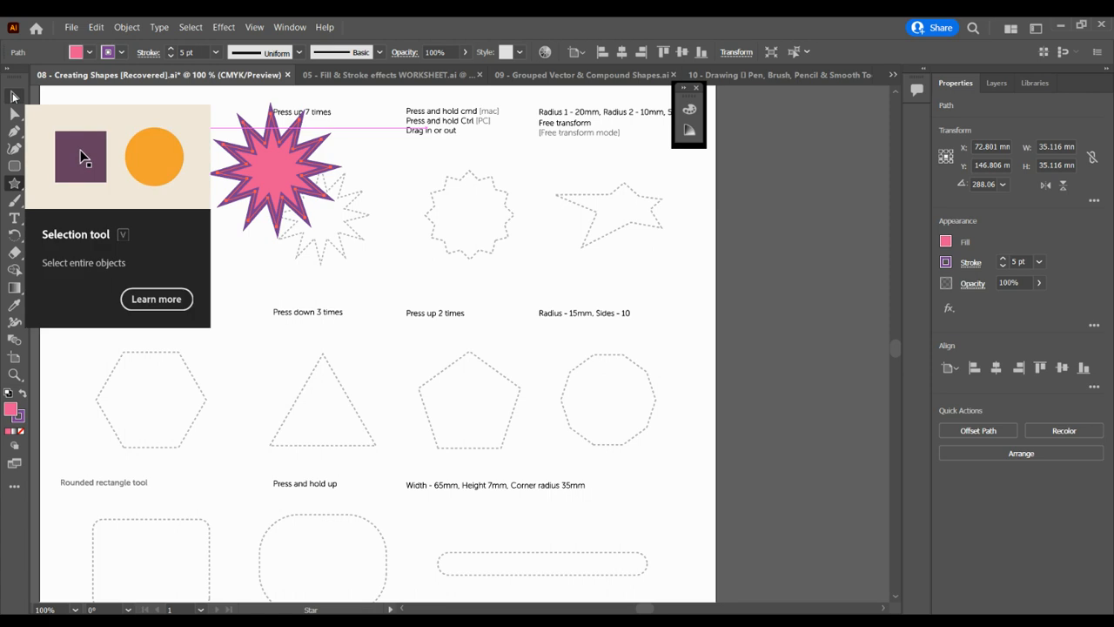
key(Delete)
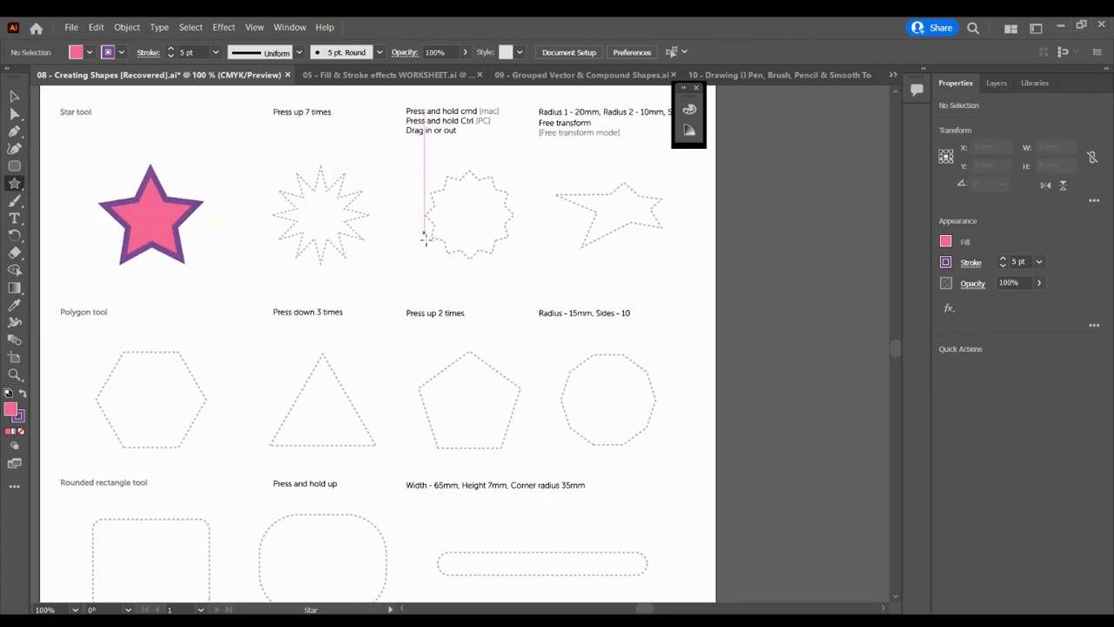
Draw a temporary star with seven points removed to reset the Star tool's point count, and delete it
drag(287, 206, 311, 247)
key(Down)
key(Down)
key(Down)
key(Down)
key(Down)
key(Down)
key(Down)
key(Delete)
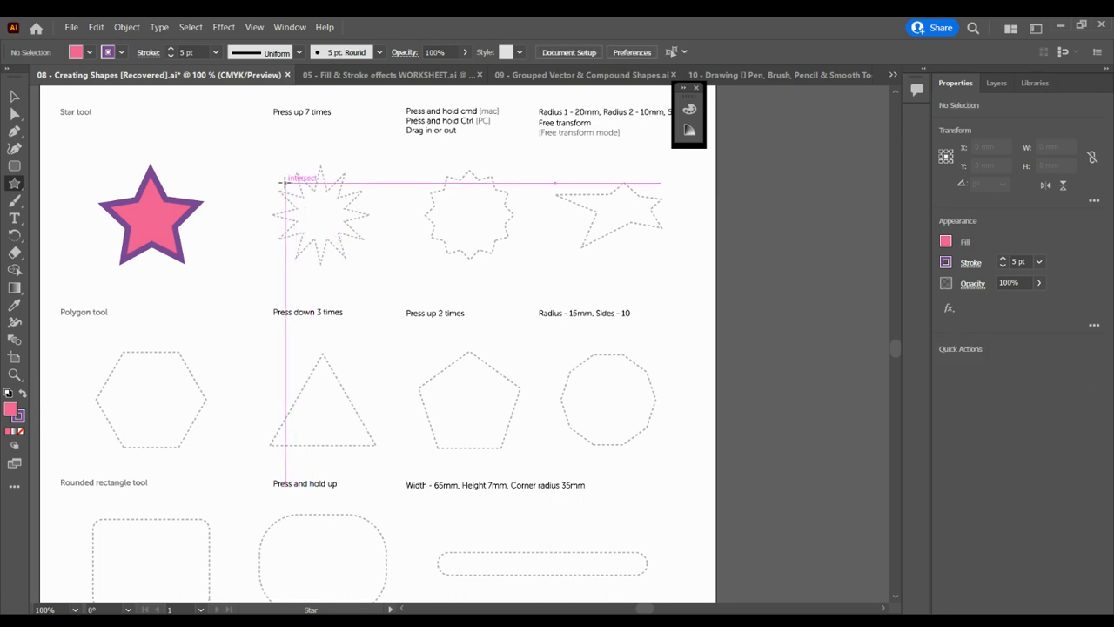
Draw a star about 30 mm wide beside the "Press up 7 times" outline, adding seven points to make twelve
drag(285, 184, 314, 213)
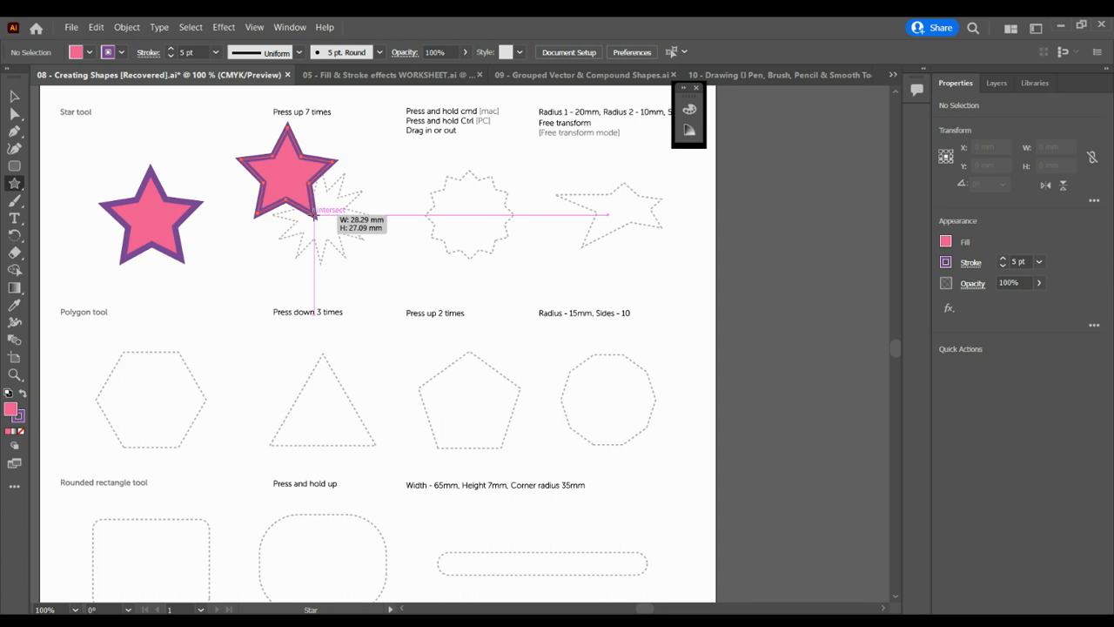
drag(314, 214, 314, 213)
key(Up)
key(Up)
key(Up)
key(Up)
key(Up)
key(Up)
key(Up)
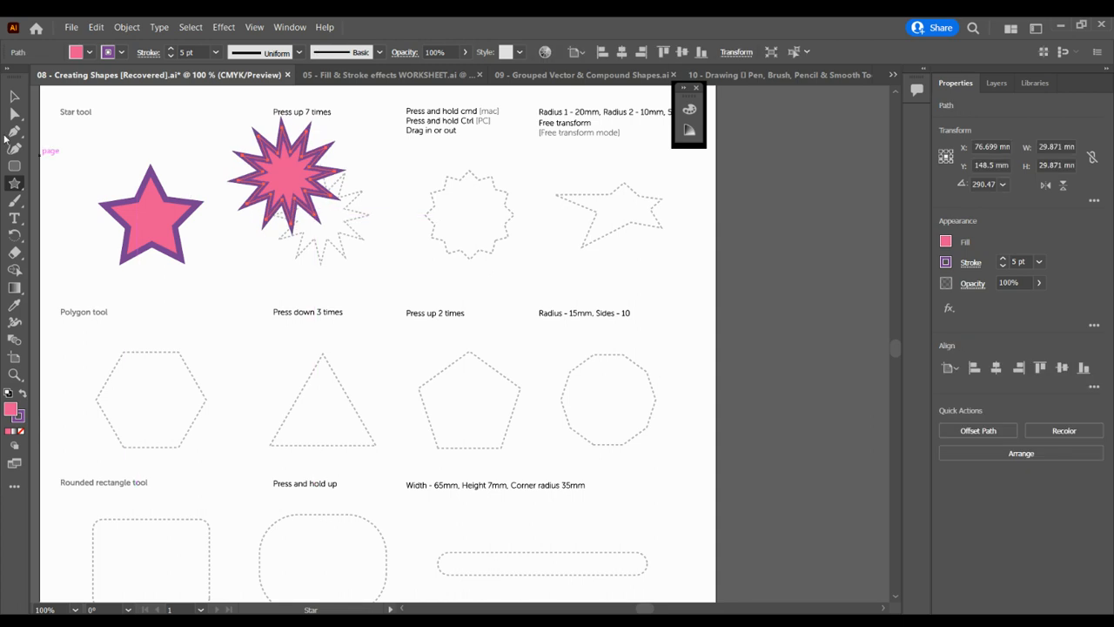
Move the 12-point star onto its dashed outline, rotate it to about 287° to line up, and deselect it
click(14, 96)
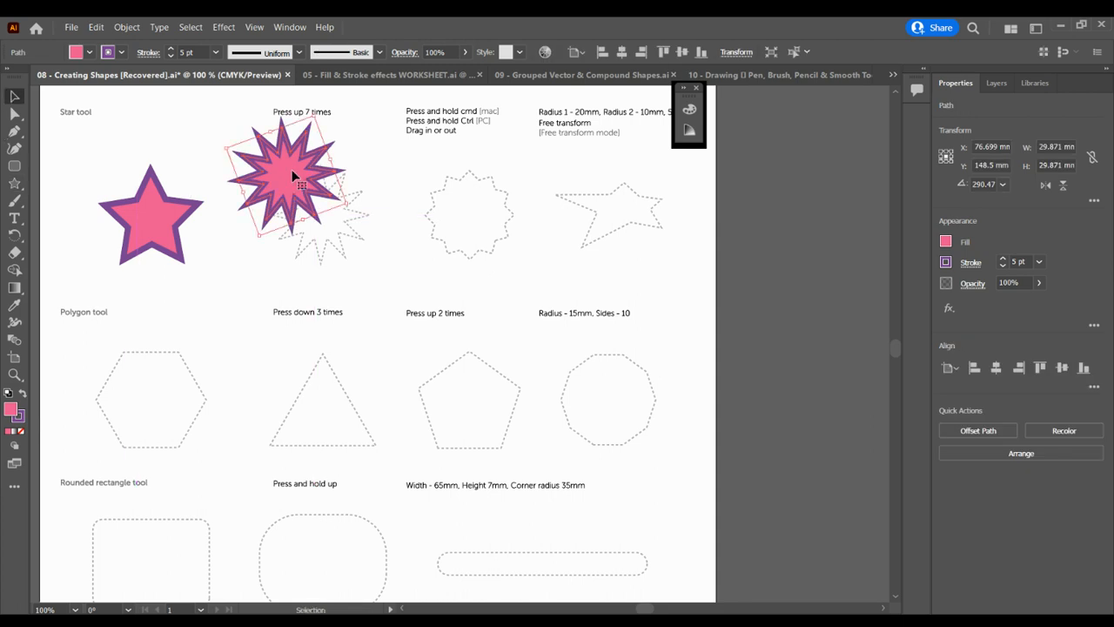
drag(294, 174, 327, 209)
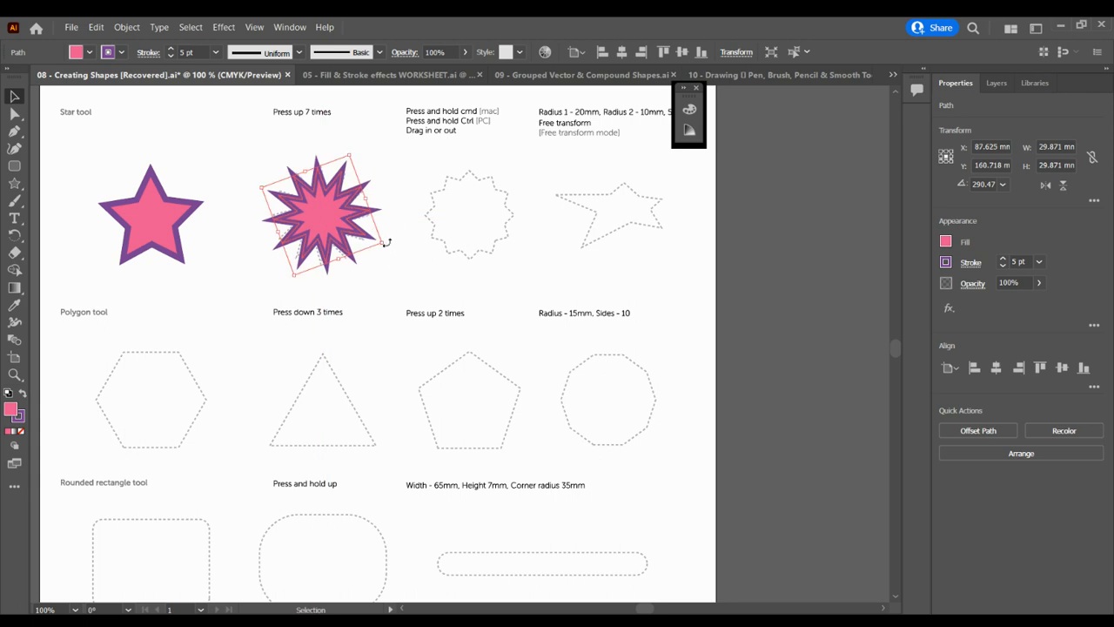
drag(387, 243, 387, 248)
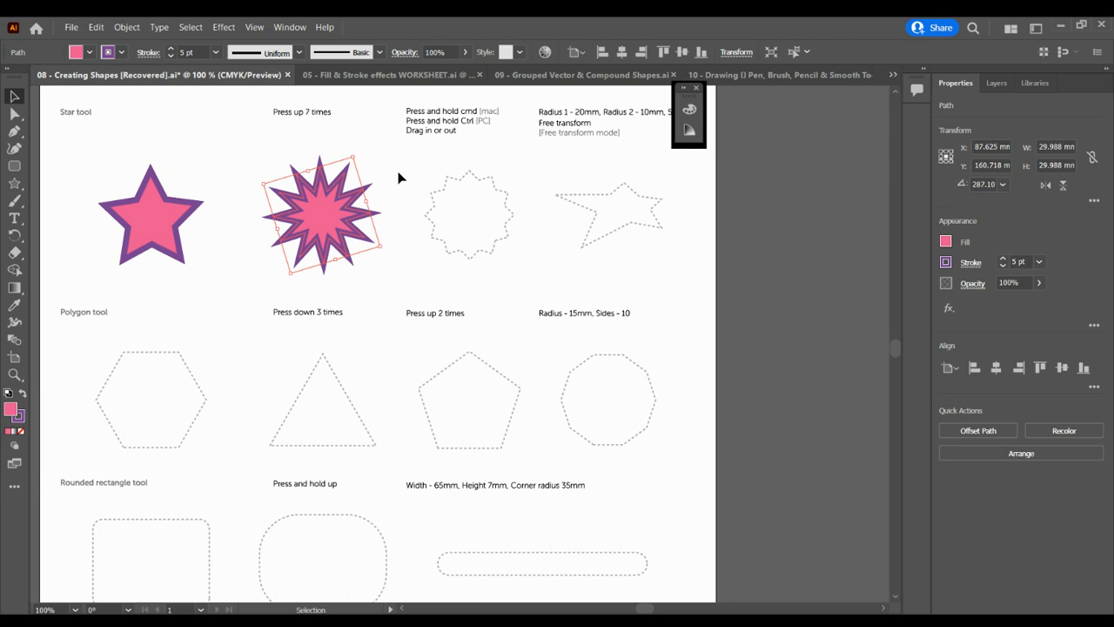
click(399, 171)
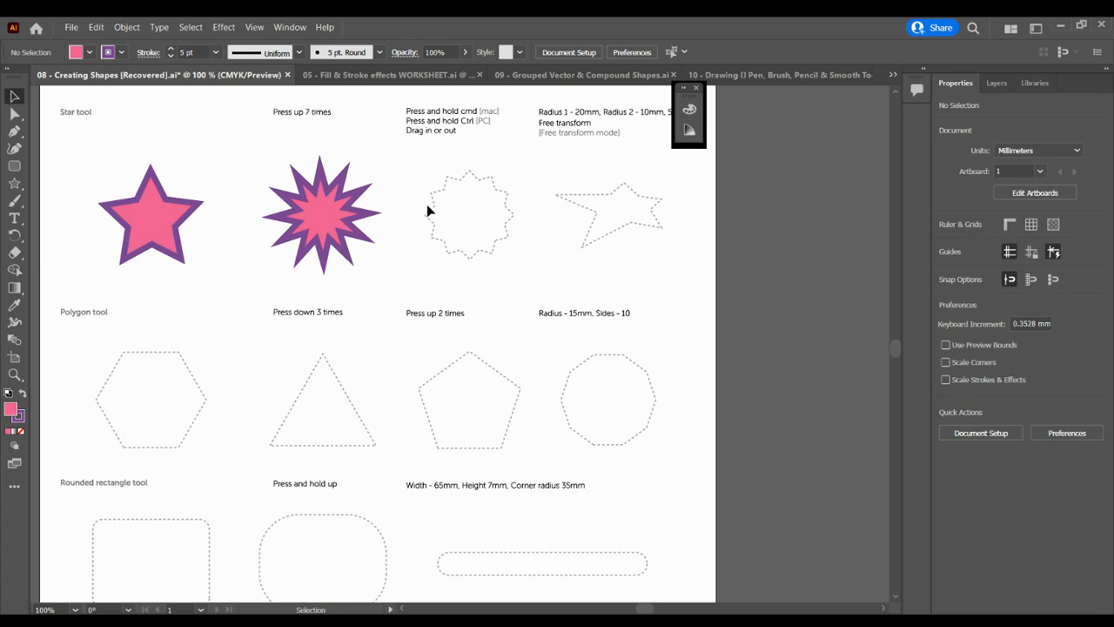
Draw a shallow-pointed 12-point star about 22 mm wide near the third dashed outline, holding its inner radius close to the outer one
click(13, 185)
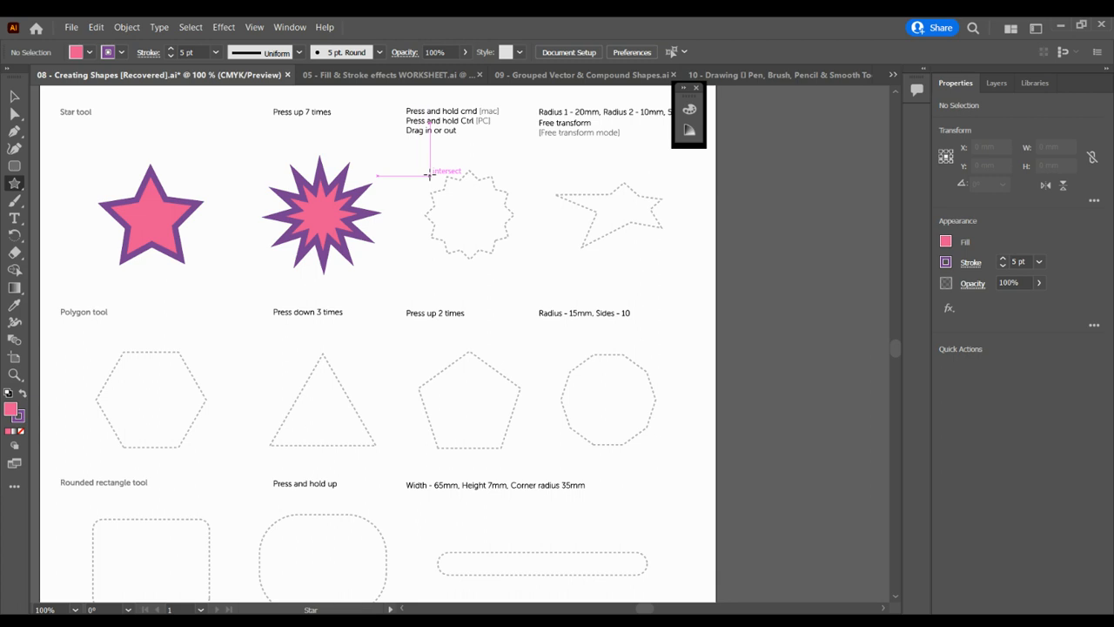
mouse_move(429, 175)
mouse_down()
mouse_move(457, 221)
mouse_move(450, 203)
mouse_up()
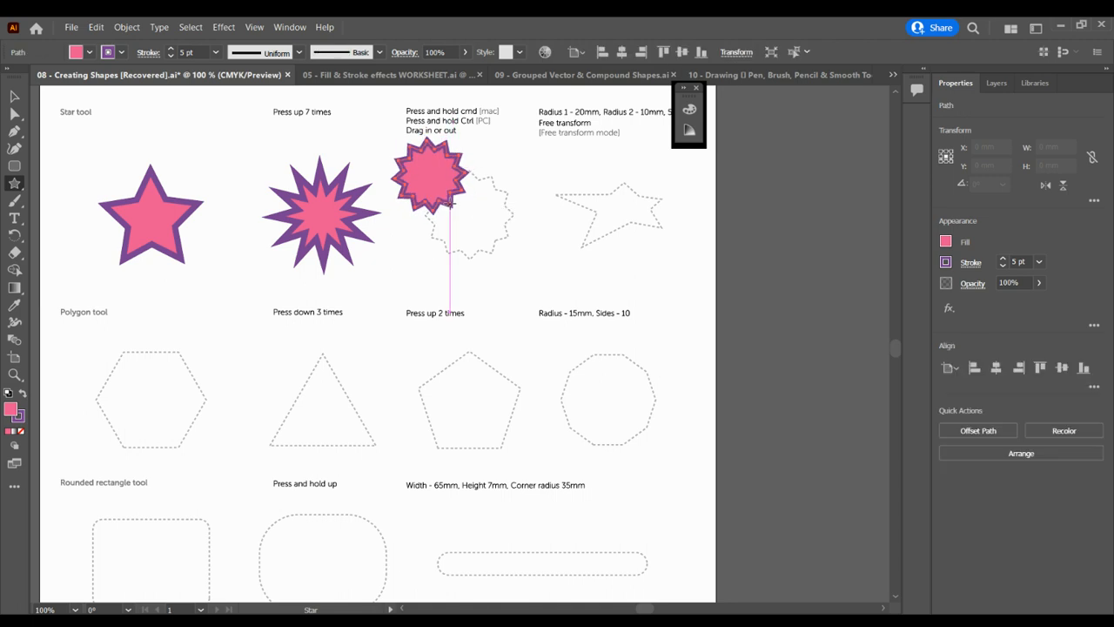
click(14, 96)
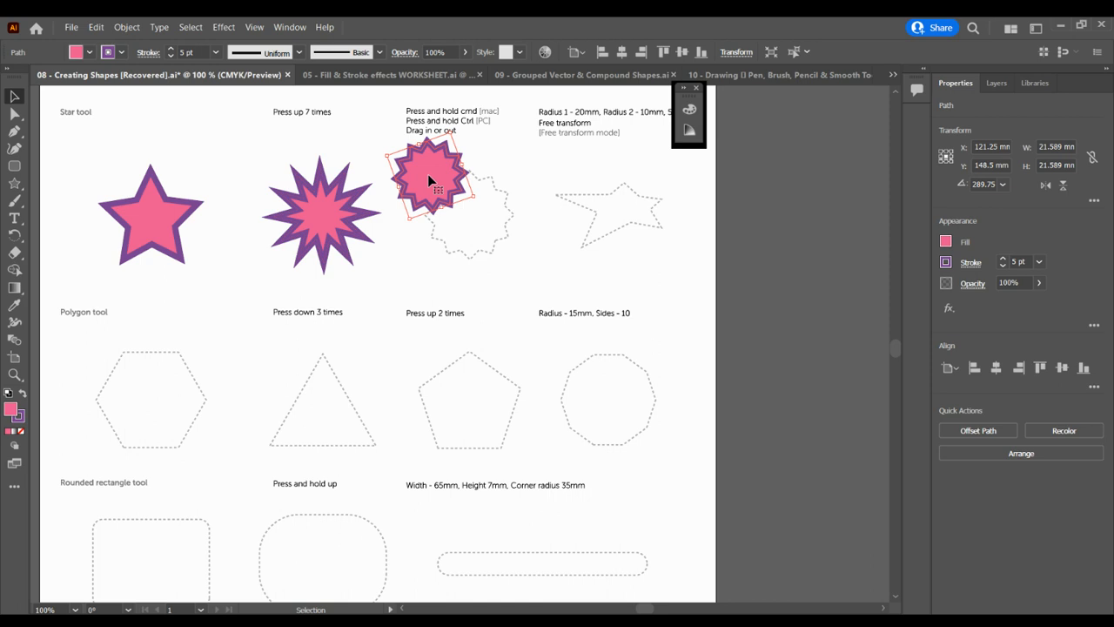
Move the shallow star onto the third dashed outline, enlarge it to about 28 mm, rotate it to about 286°, and deselect it
drag(428, 174, 534, 238)
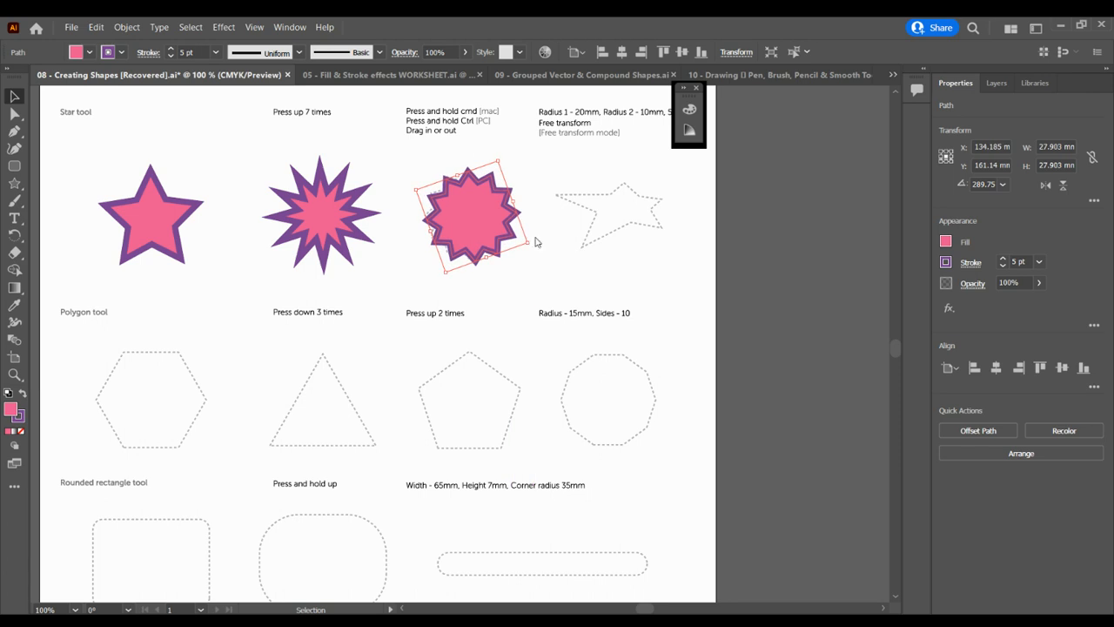
click(535, 239)
click(502, 239)
drag(532, 244, 532, 256)
click(547, 288)
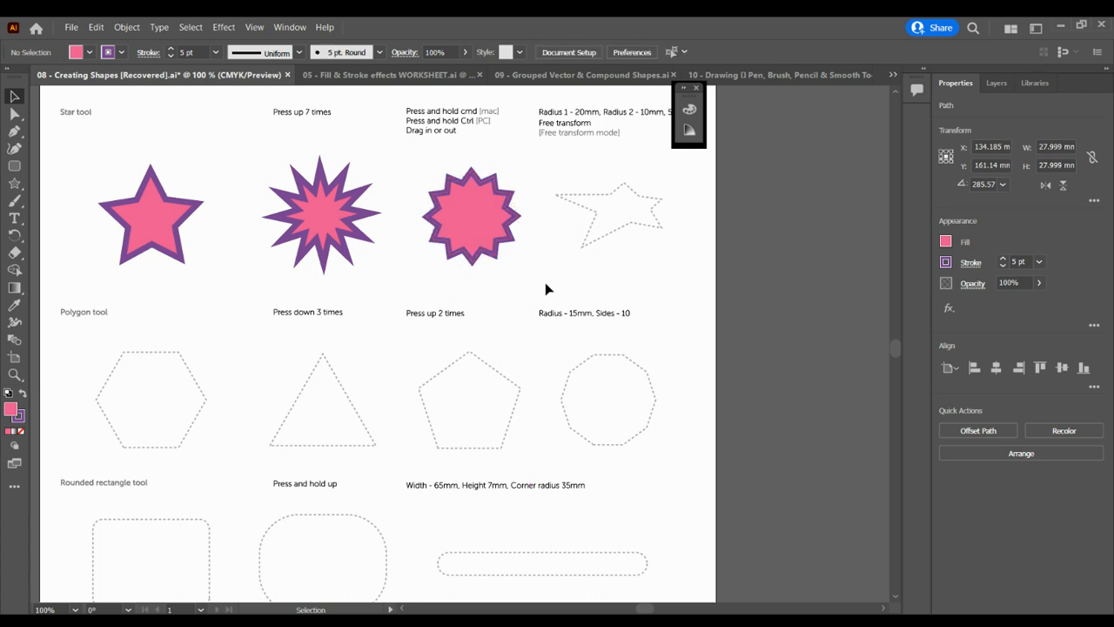
Replace the shallow 12-point star on the third outline with a new one about 31 mm wide, rotated to about 274°
click(485, 245)
key(Delete)
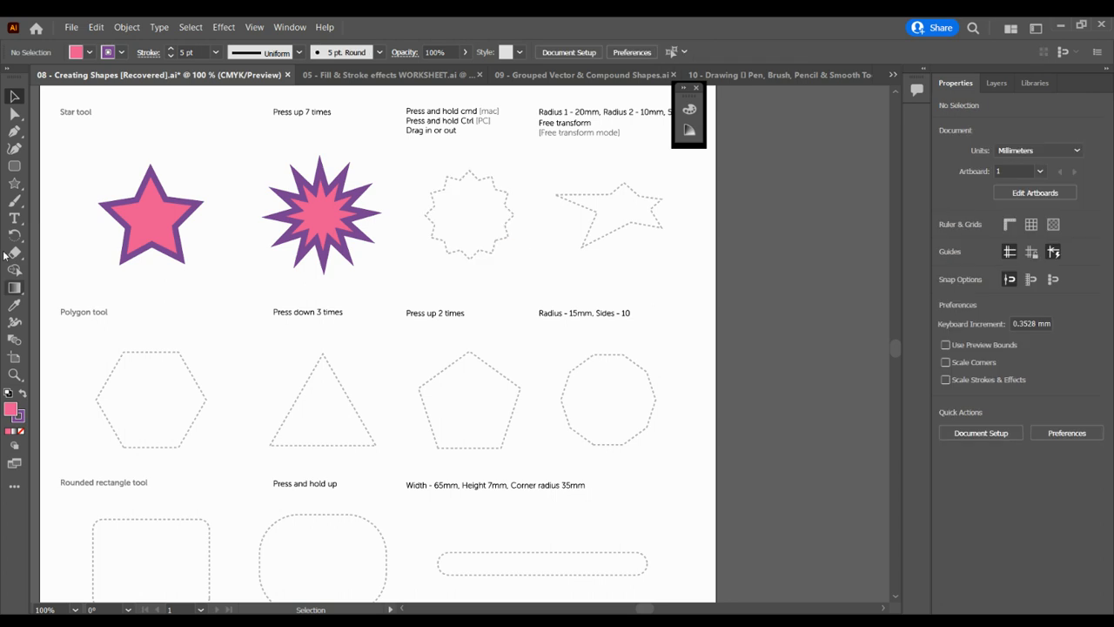
click(14, 183)
drag(430, 193, 446, 225)
key(ctrl+z)
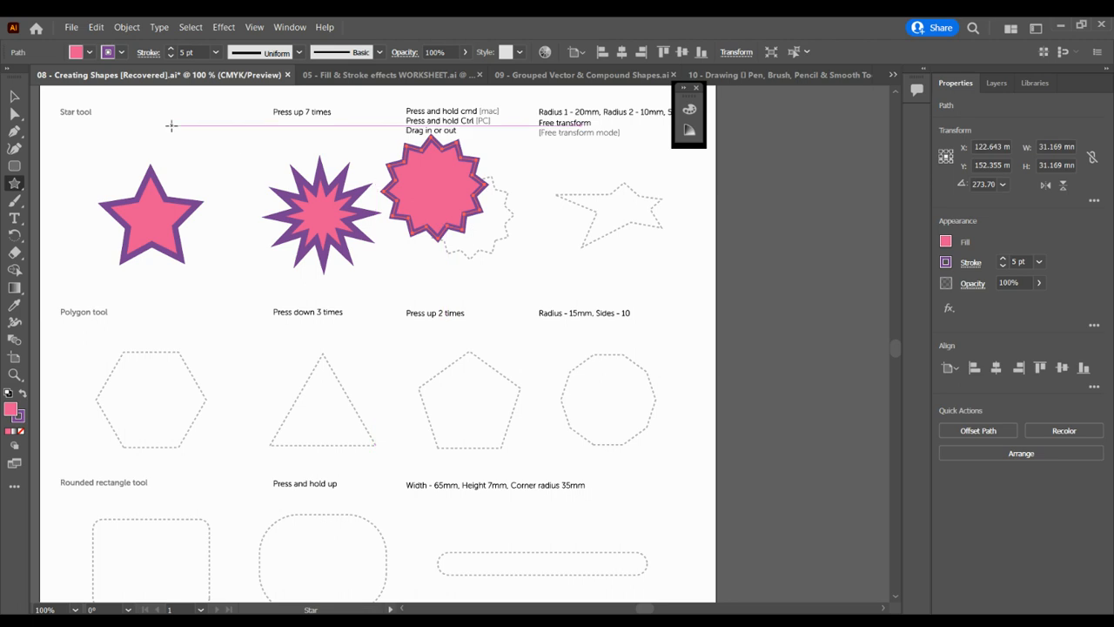
Move the redrawn 12-point star onto the third dashed outline and deselect it
click(13, 95)
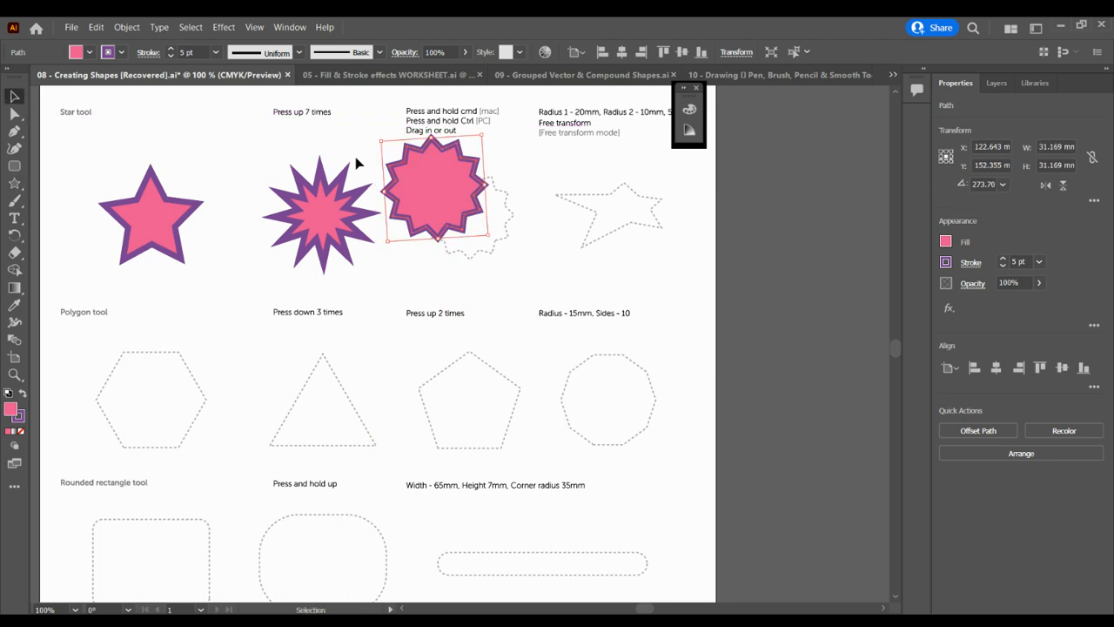
drag(419, 176, 452, 203)
click(542, 265)
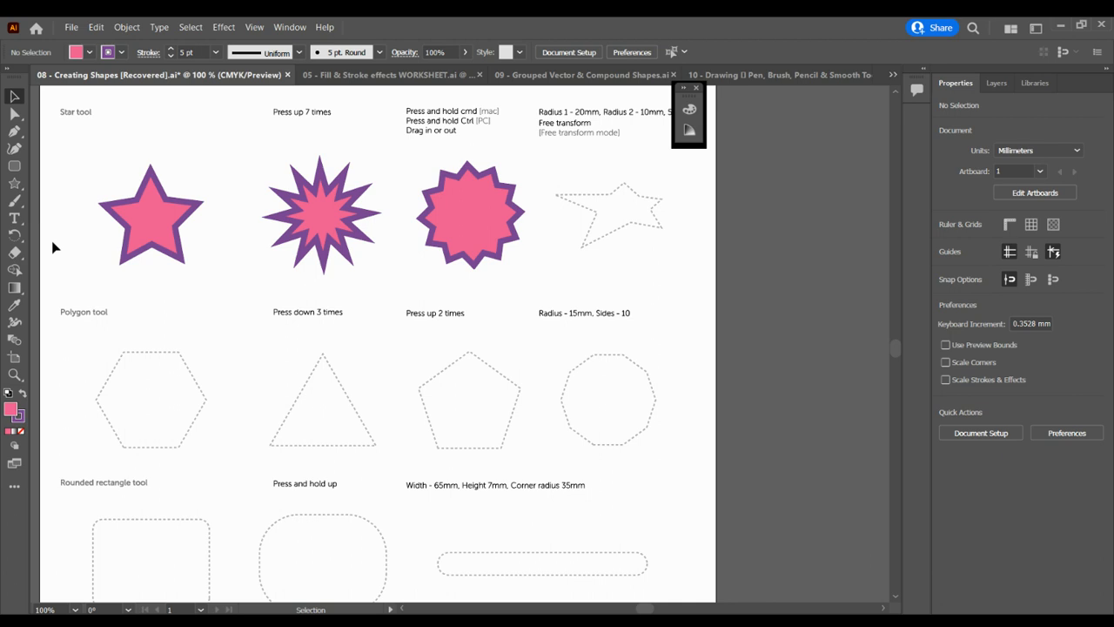
Create a star on the fourth dashed outline with Radius 1 of 20 mm, Radius 2 of 10 mm and 5 points
click(14, 183)
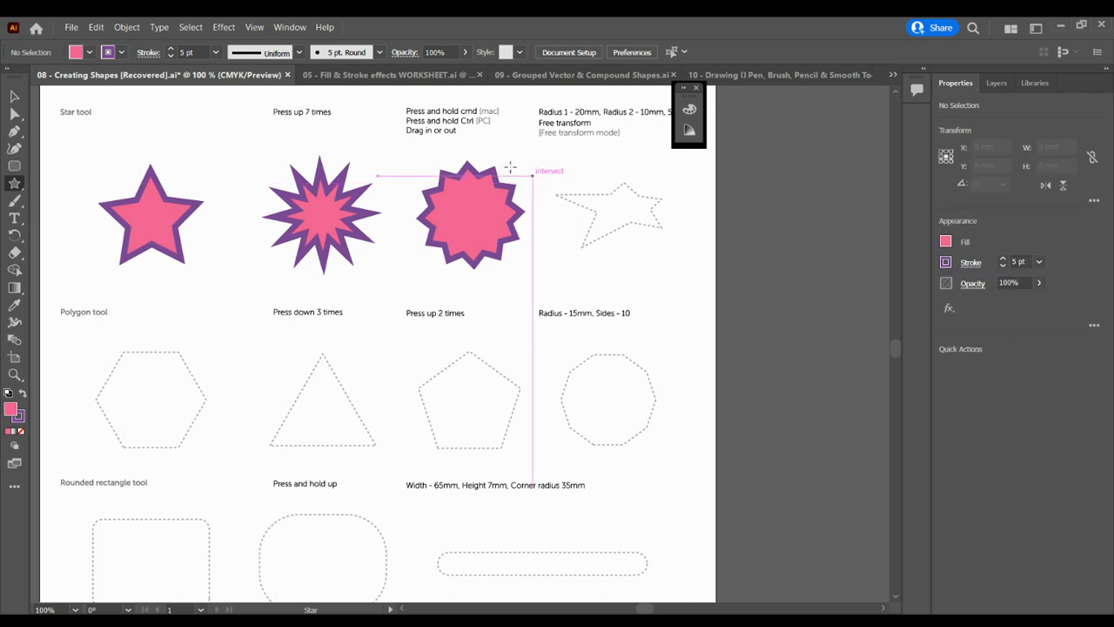
click(623, 208)
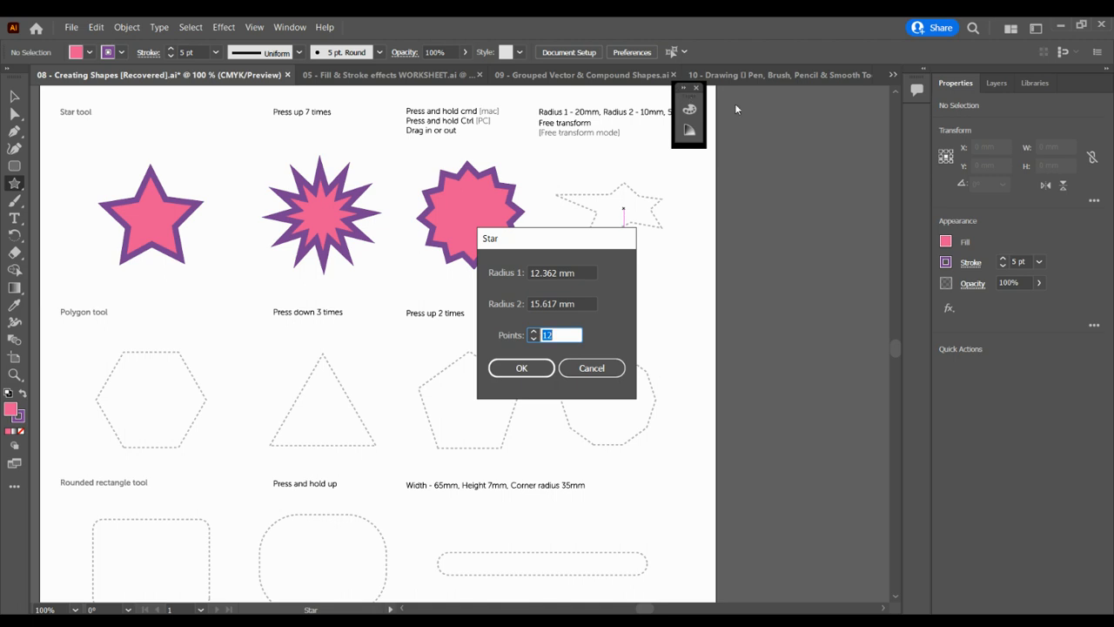
drag(557, 273, 498, 277)
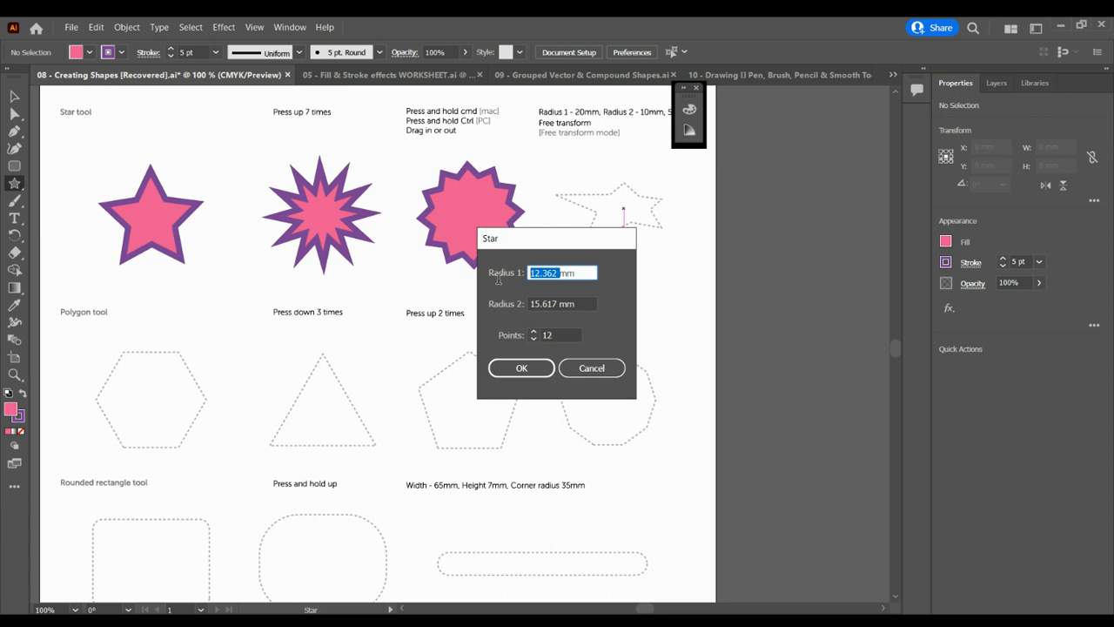
text(20)
drag(556, 303, 519, 304)
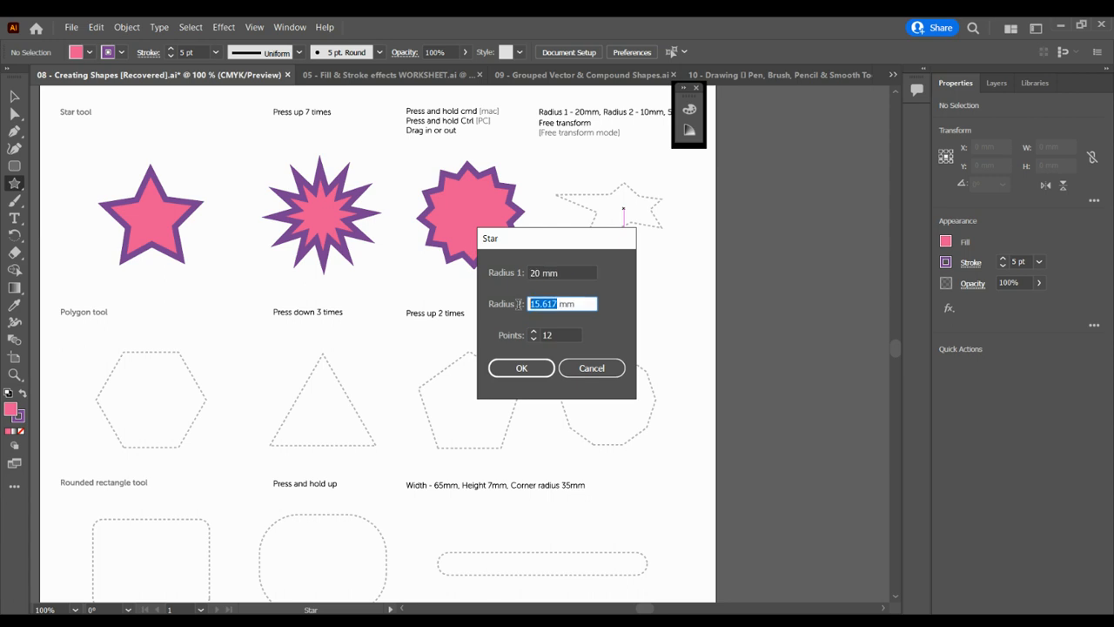
text(10)
double_click(533, 336)
text(7)
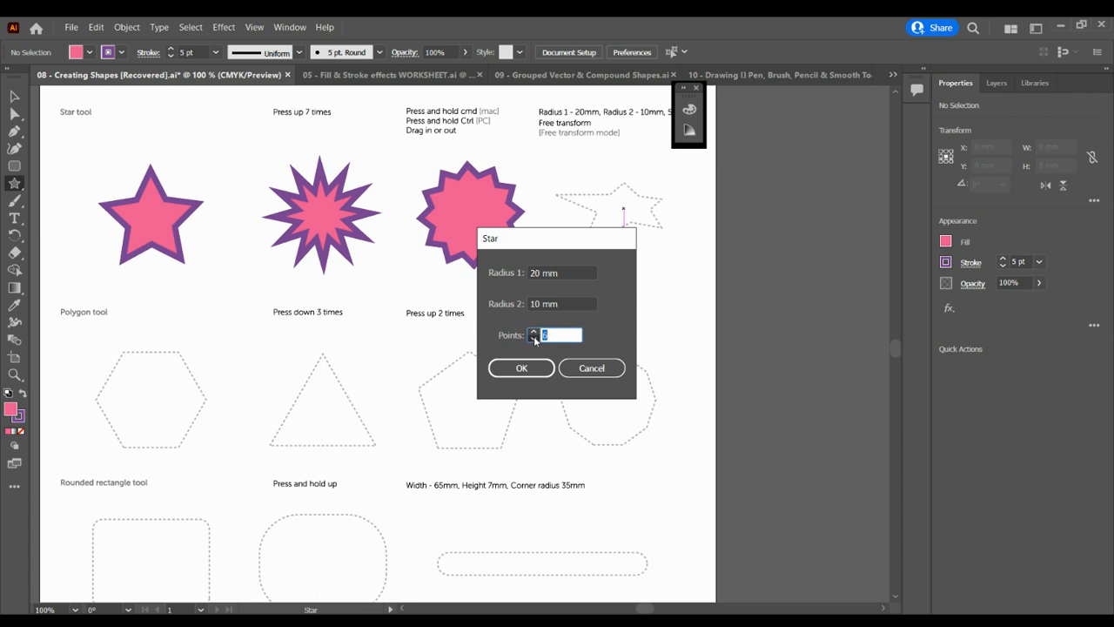
click(533, 331)
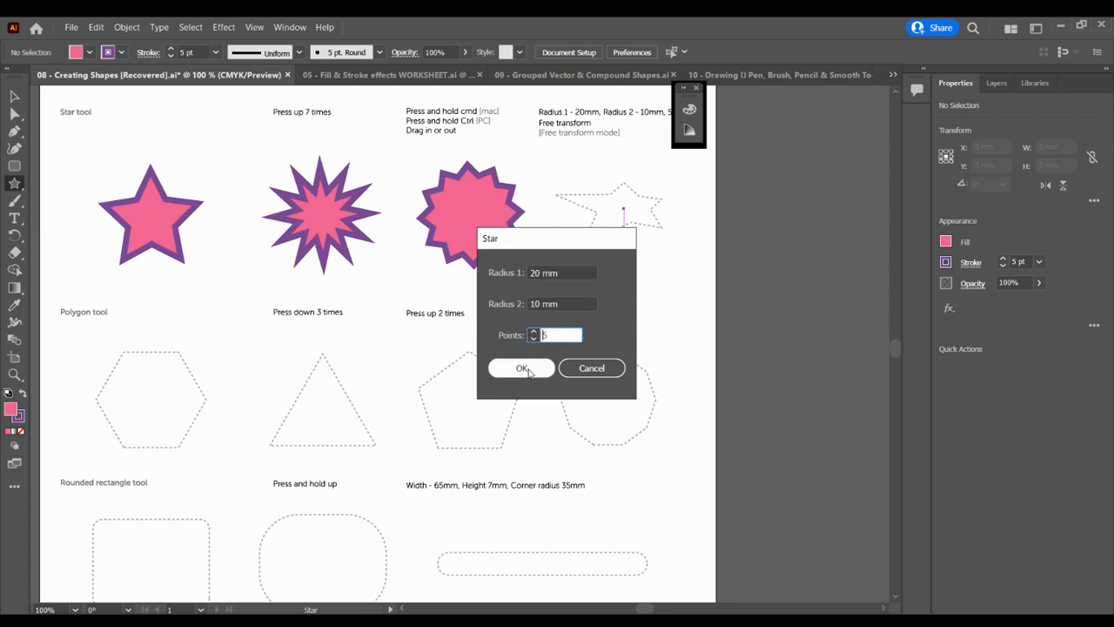
click(522, 368)
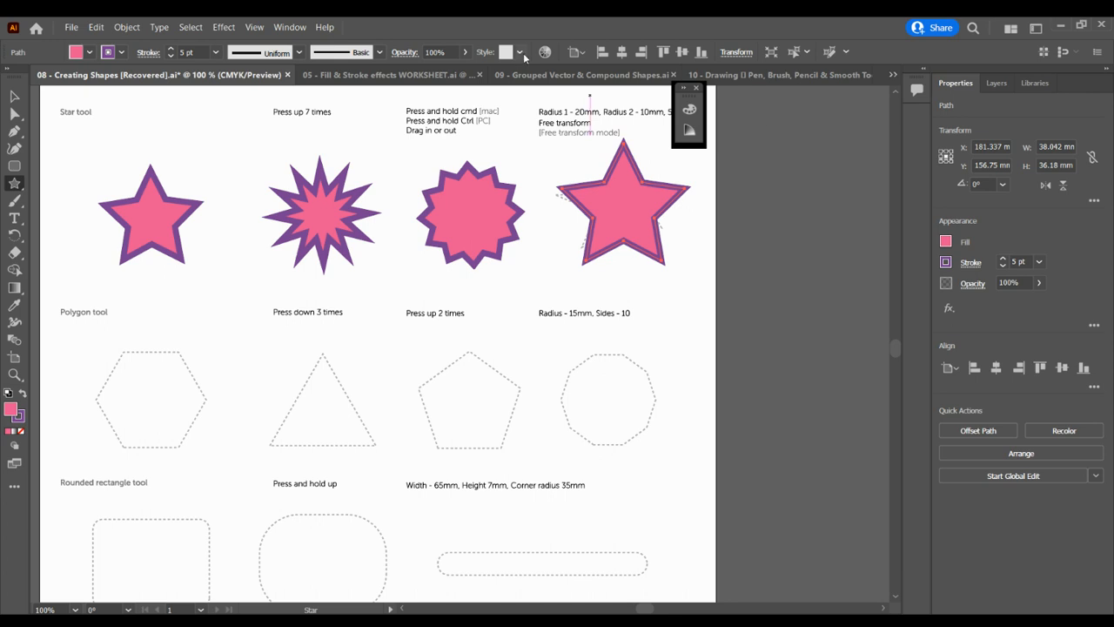
Use Free Transform on the fourth star to tilt it slightly to about 359° and resize it to about 41 by 34 mm
click(13, 490)
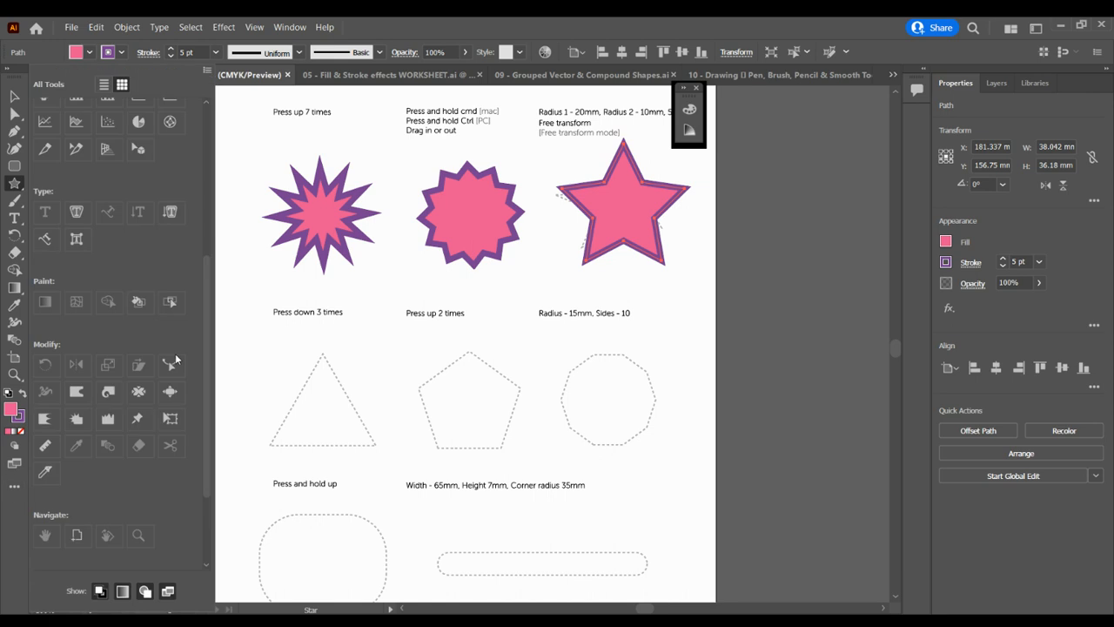
scroll(200, 378, down, 3)
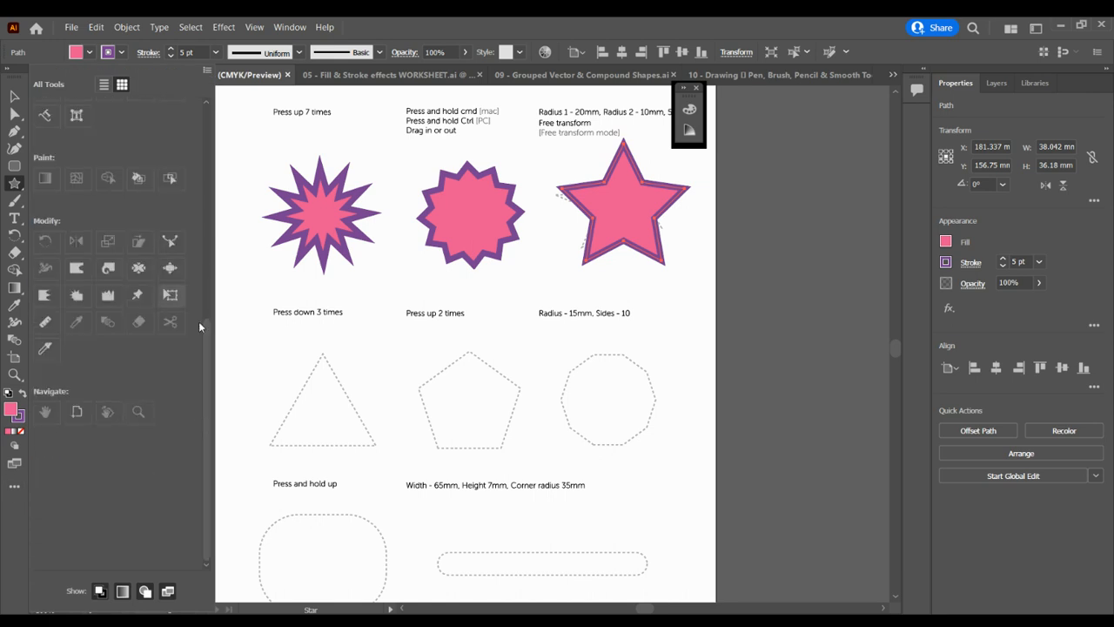
click(172, 299)
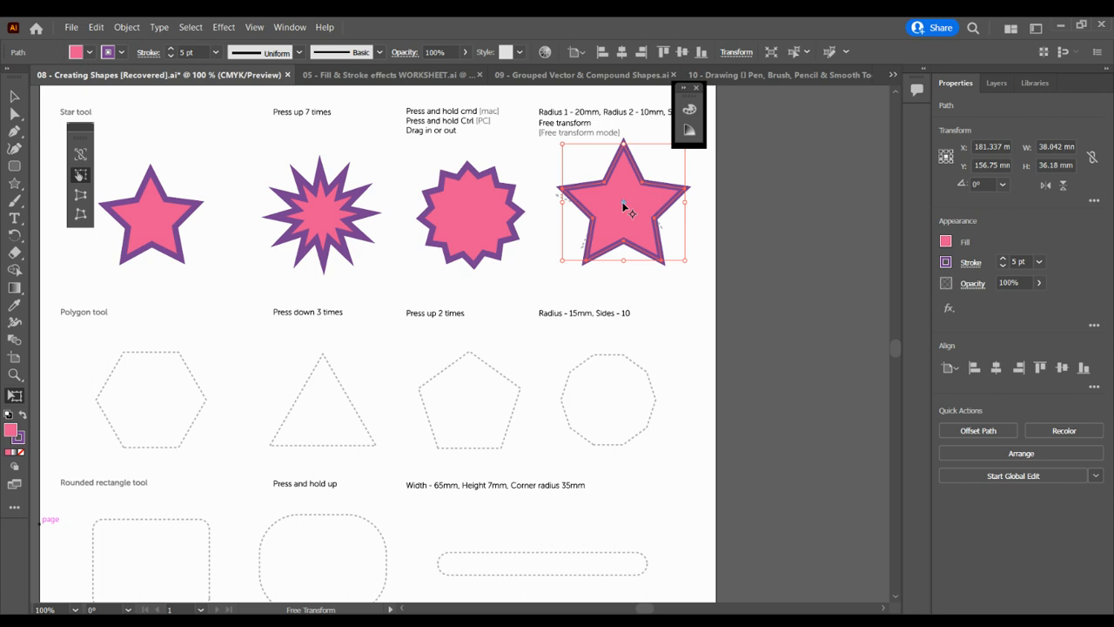
mouse_move(561, 189)
mouse_down()
mouse_move(554, 197)
mouse_move(557, 185)
mouse_up()
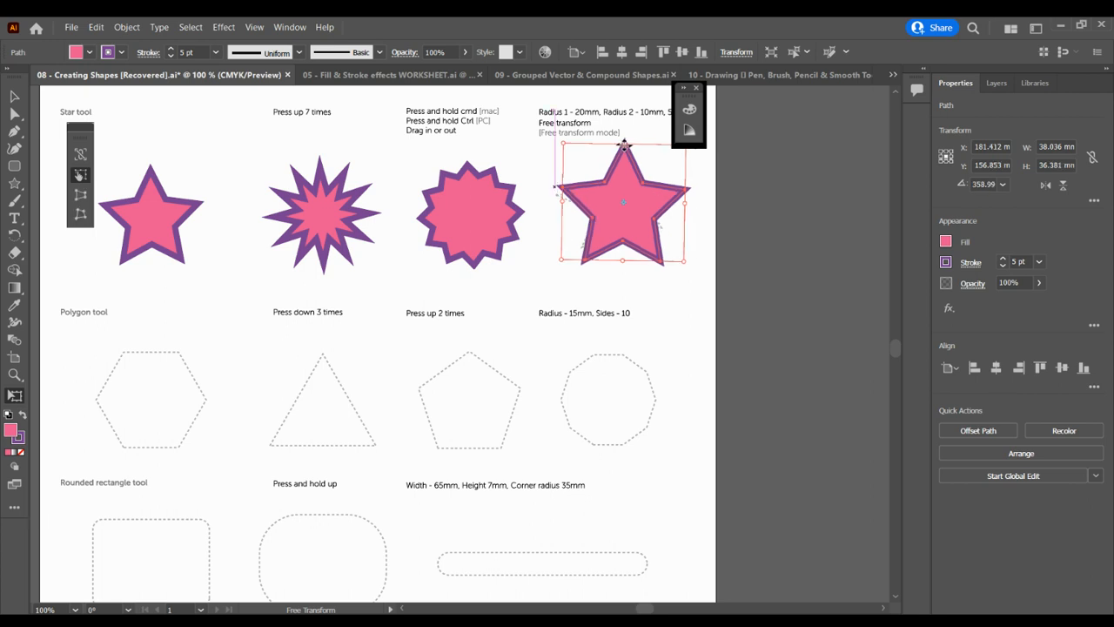
mouse_move(623, 142)
mouse_down()
mouse_move(623, 213)
mouse_move(623, 160)
mouse_up()
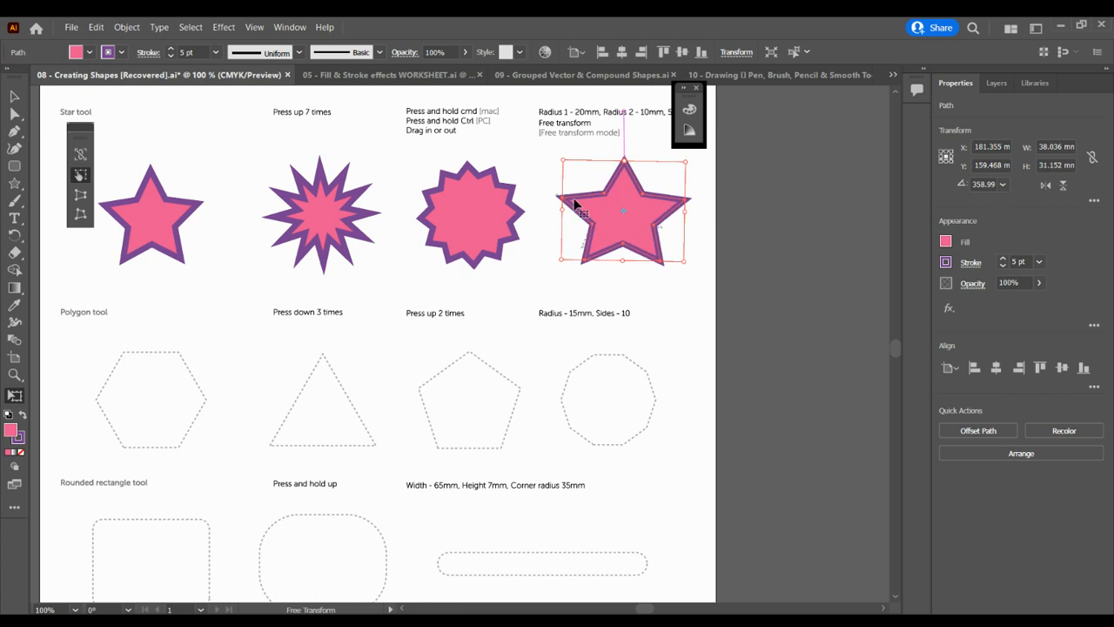
drag(562, 196, 551, 150)
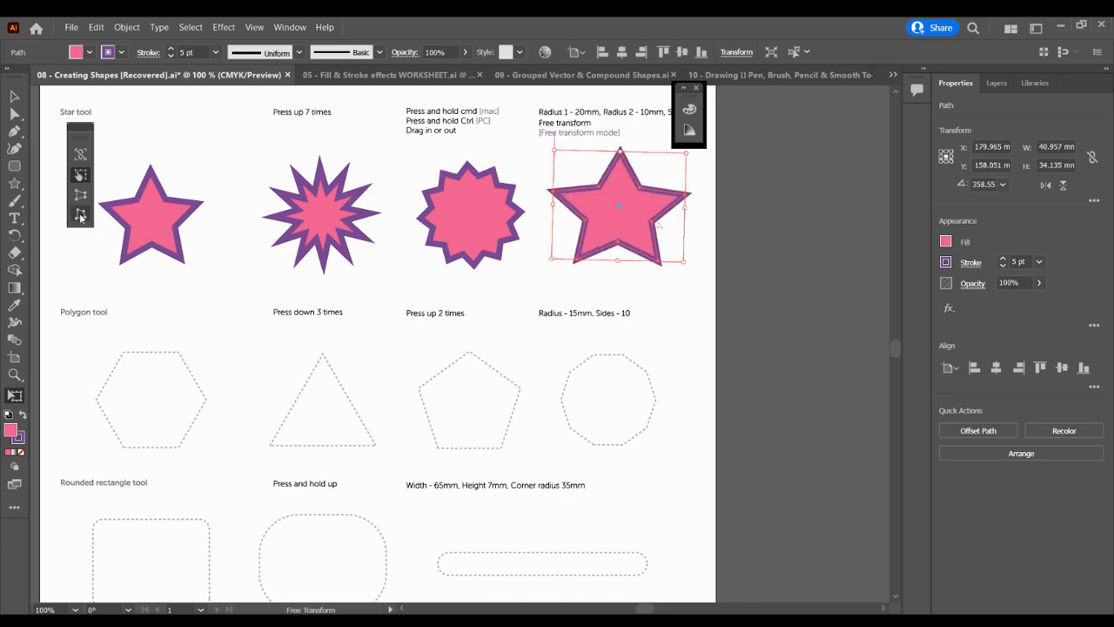
Free-distort the fourth star's corners to follow its skewed dashed outline, making it about 37 by 28 mm
click(81, 219)
drag(686, 268, 683, 235)
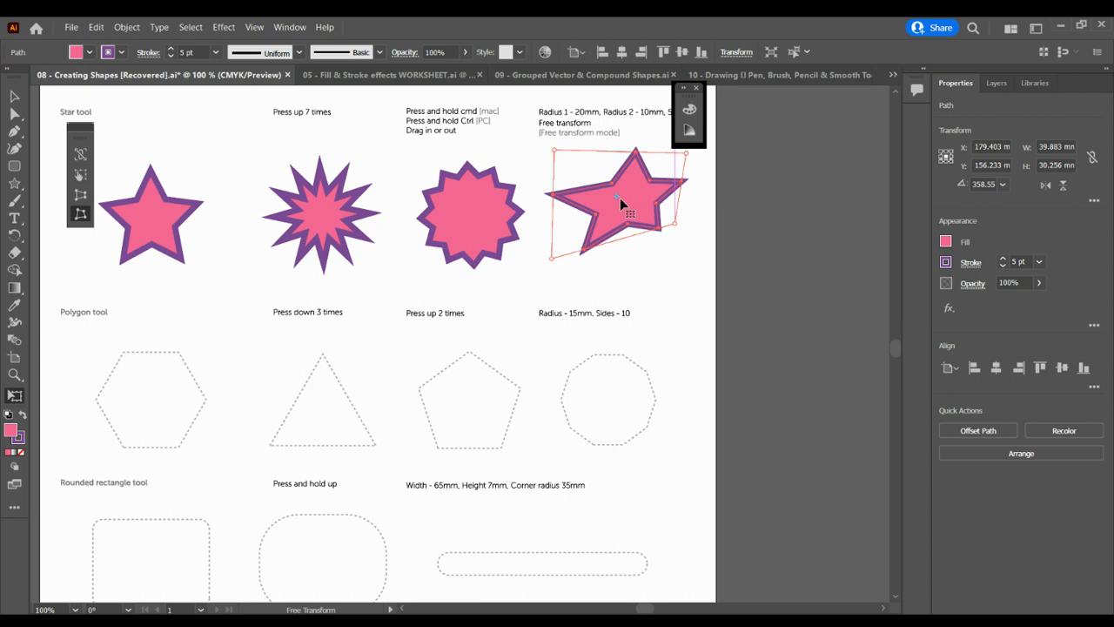
mouse_move(553, 152)
mouse_down()
mouse_move(574, 176)
mouse_move(568, 157)
mouse_up()
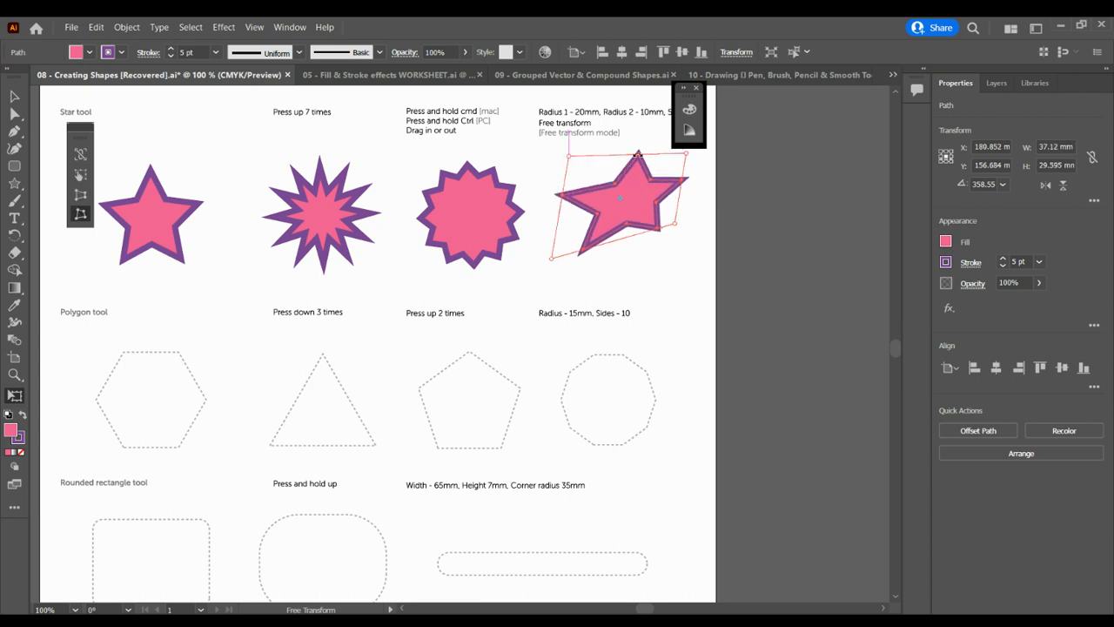
mouse_move(686, 154)
mouse_down()
mouse_move(681, 168)
mouse_move(685, 159)
mouse_up()
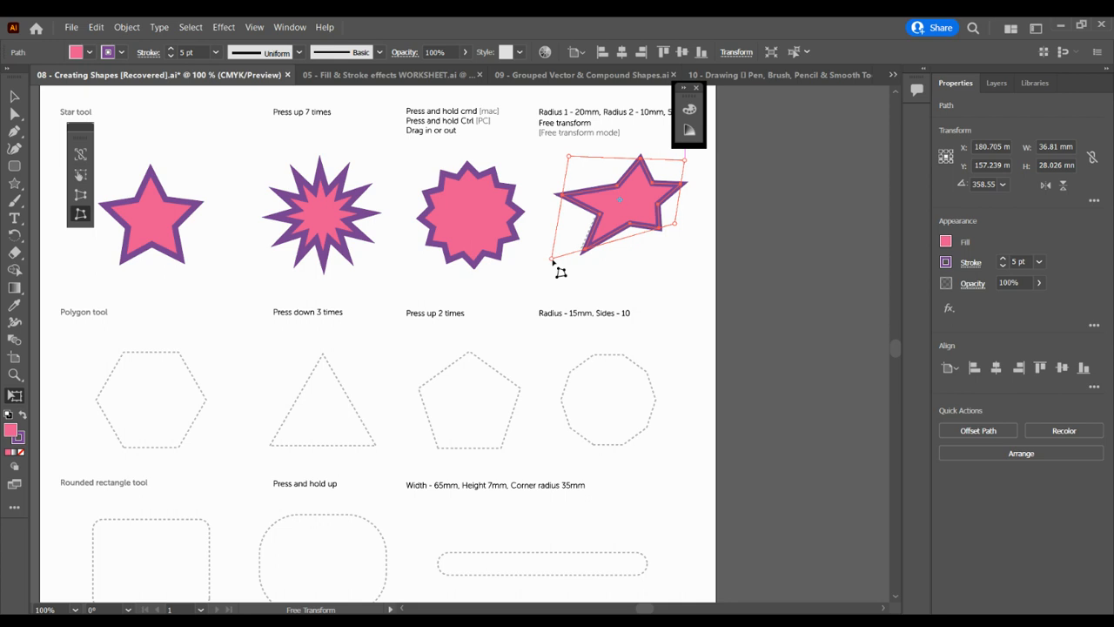
drag(551, 260, 545, 260)
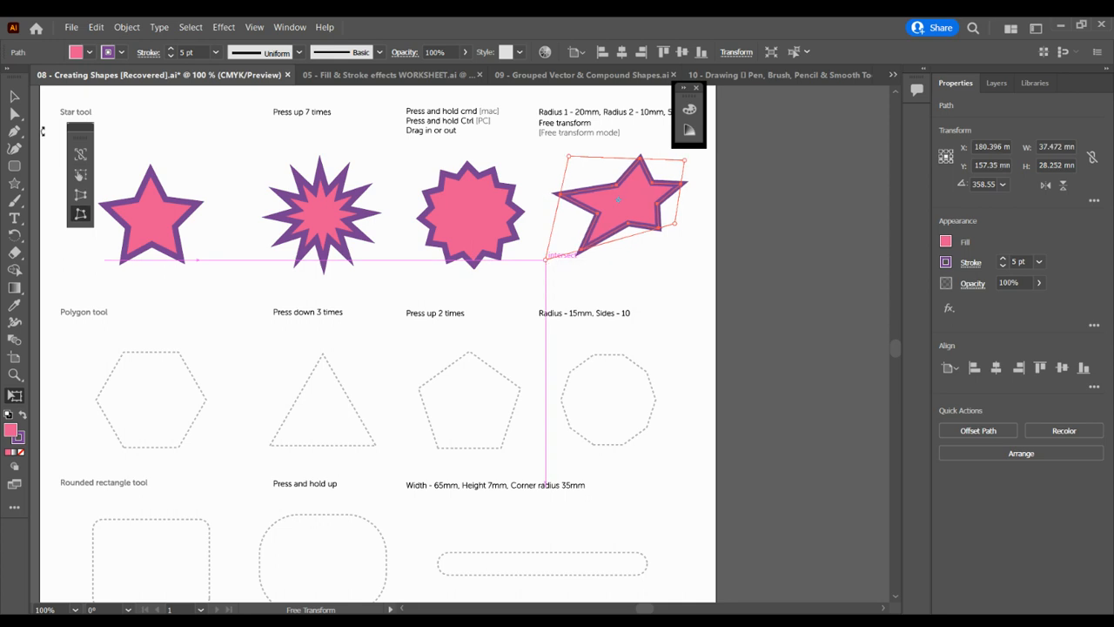
click(13, 95)
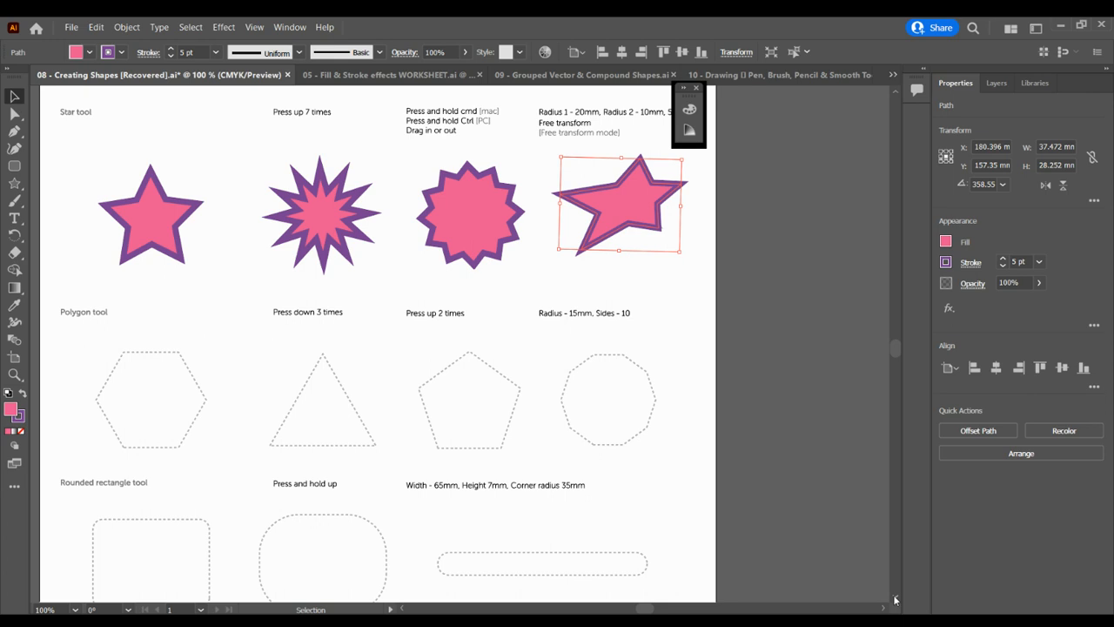
Activate the Polygon tool for the polygon row and change the fill colour to yellow with the distorted star still selected
scroll(895, 599, down, 3)
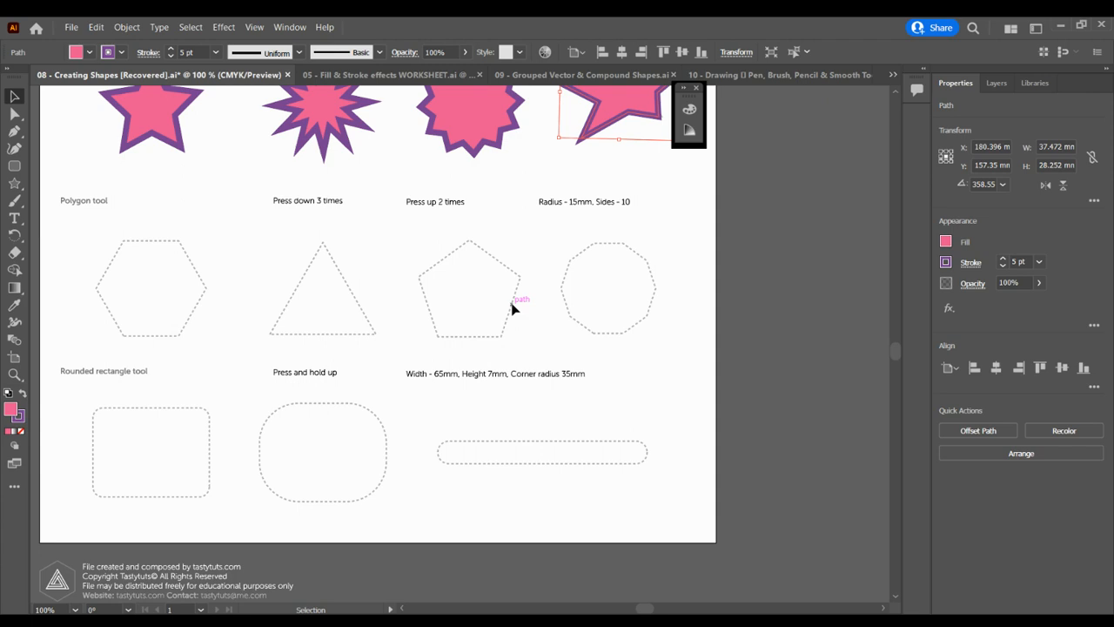
click(13, 186)
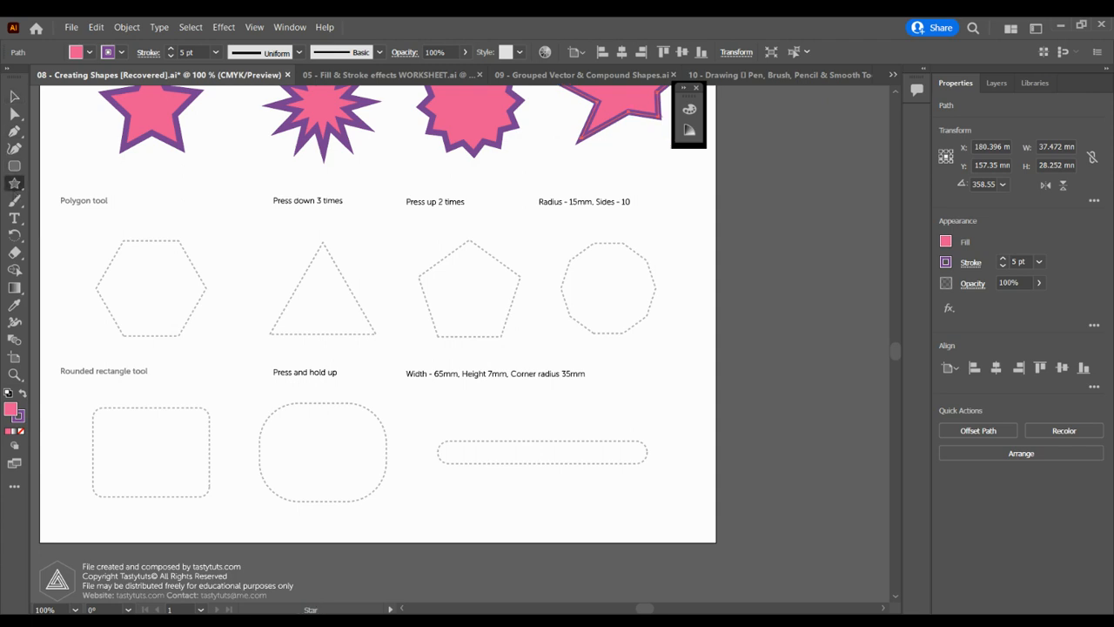
click(81, 216)
double_click(11, 409)
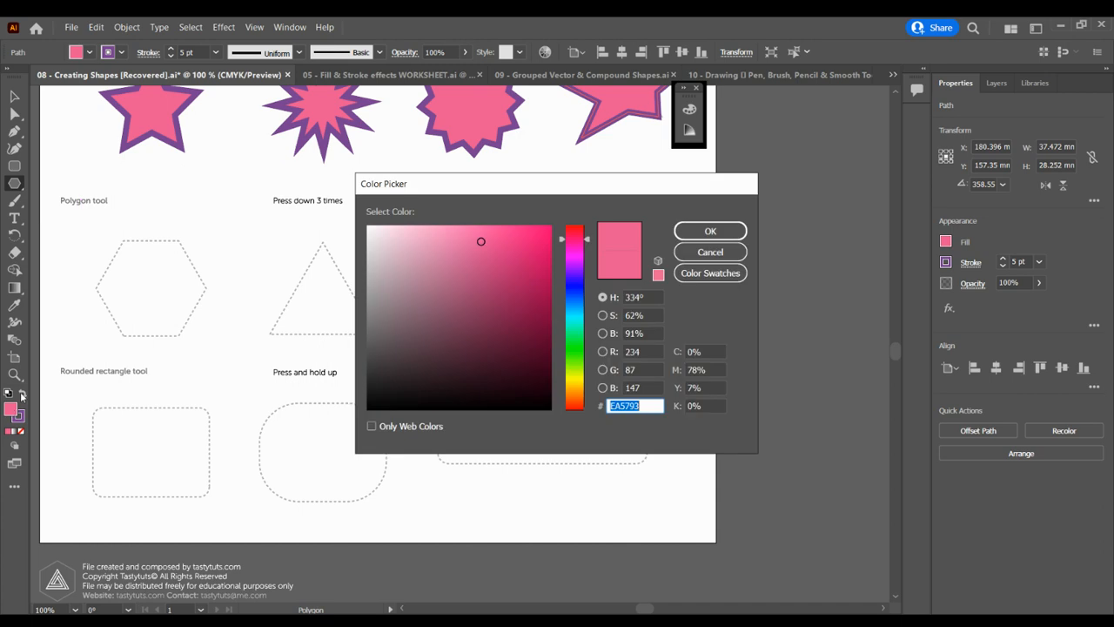
click(581, 389)
click(710, 230)
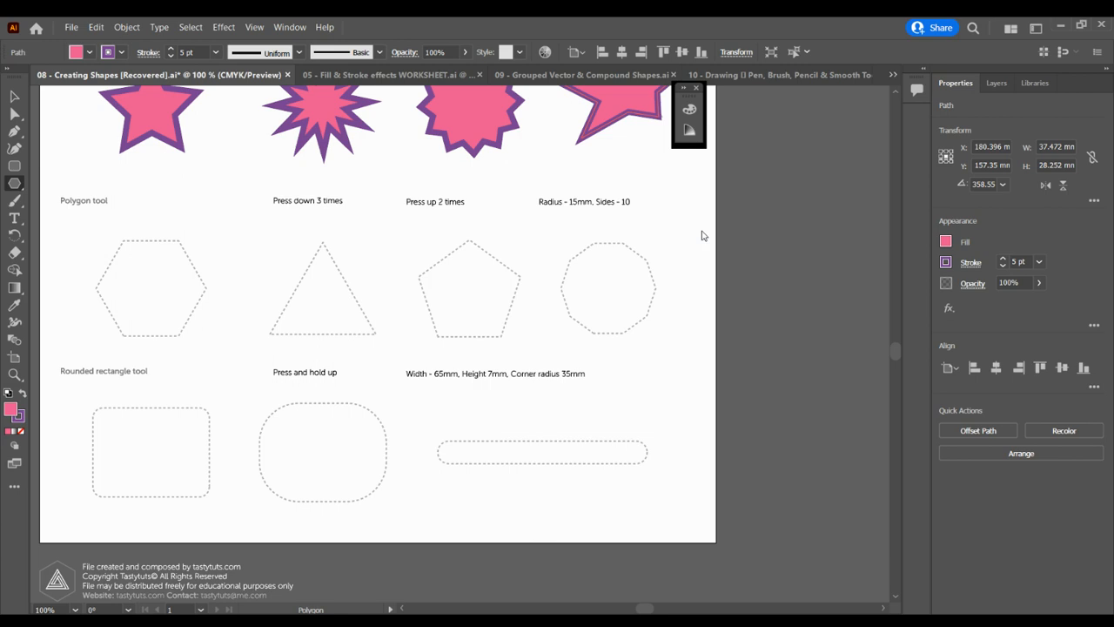
Draw a yellow hexagon about 36 mm wide, move it onto the first dashed outline of the polygon row, and deselect it
drag(111, 248, 140, 299)
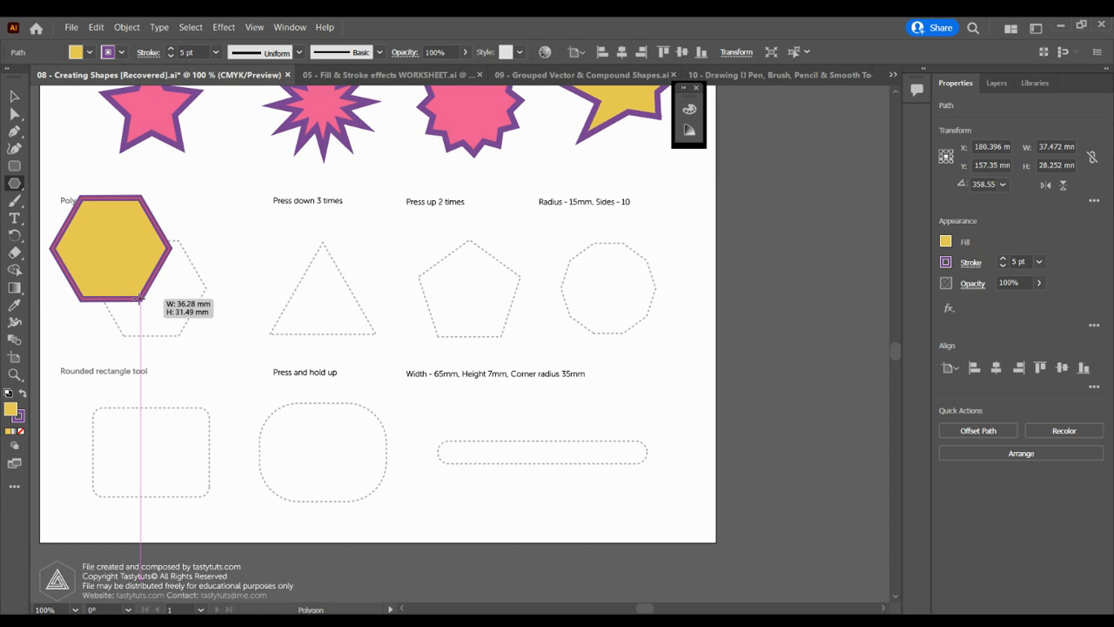
drag(140, 298, 139, 298)
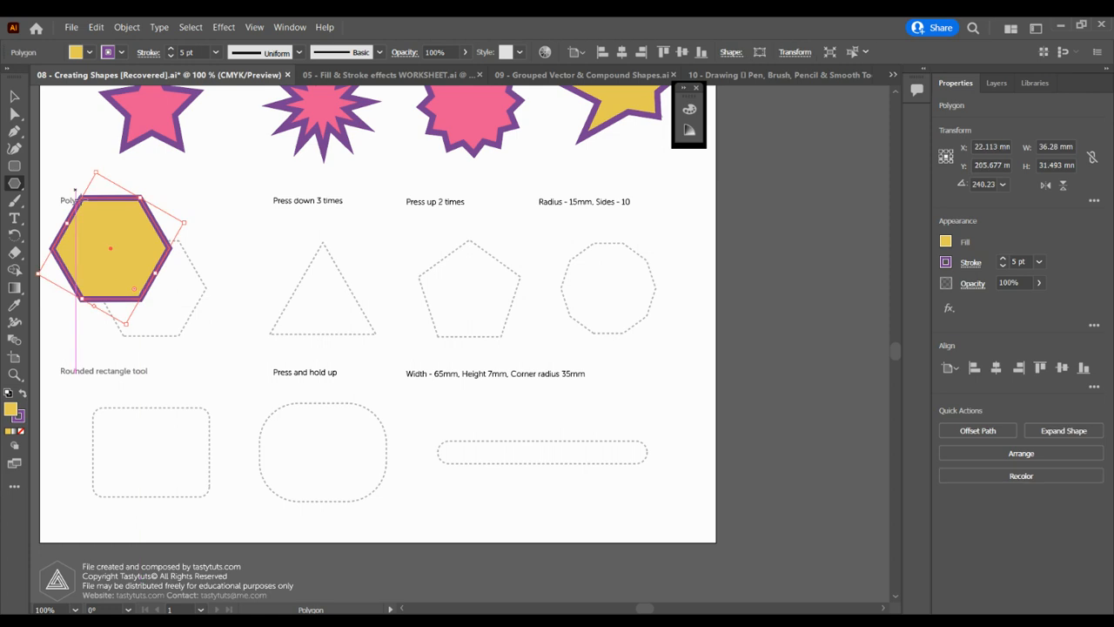
key(v)
drag(119, 236, 160, 280)
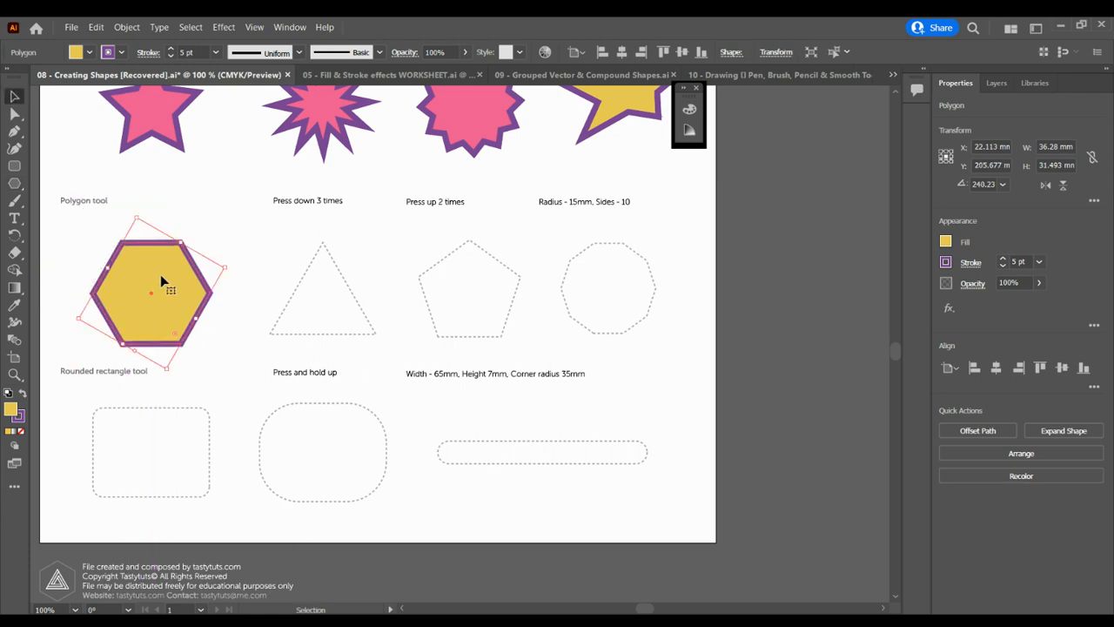
click(235, 326)
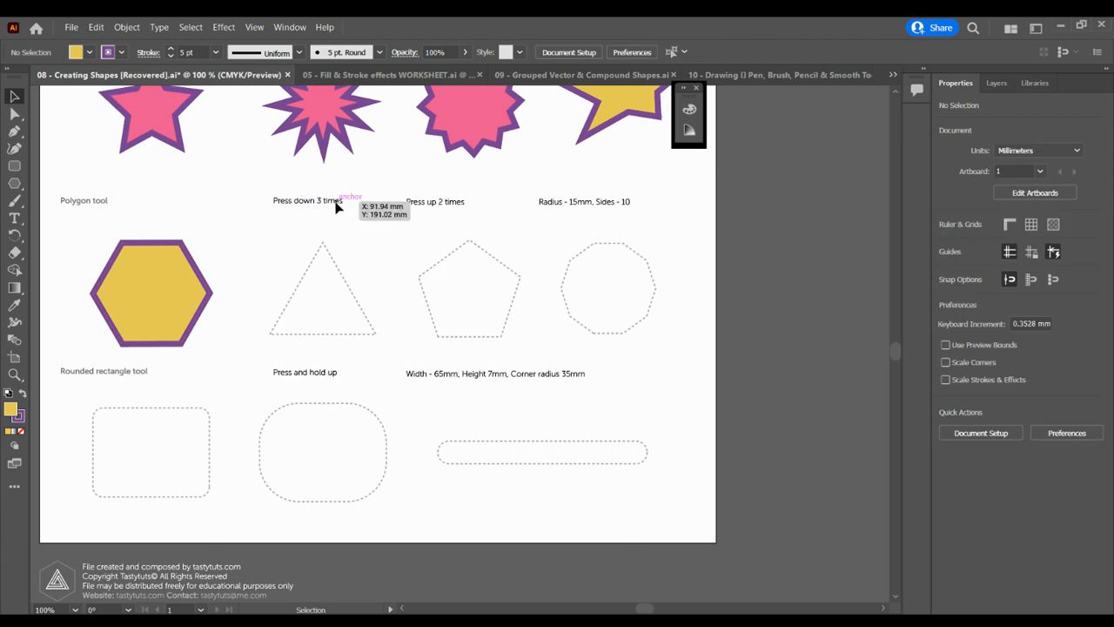
Draw a polygon about 34 mm wide near the "Press down 3 times" outline, removing three sides to make an upright triangle
click(14, 183)
drag(272, 253, 326, 283)
key(Down)
key(Down)
key(Down)
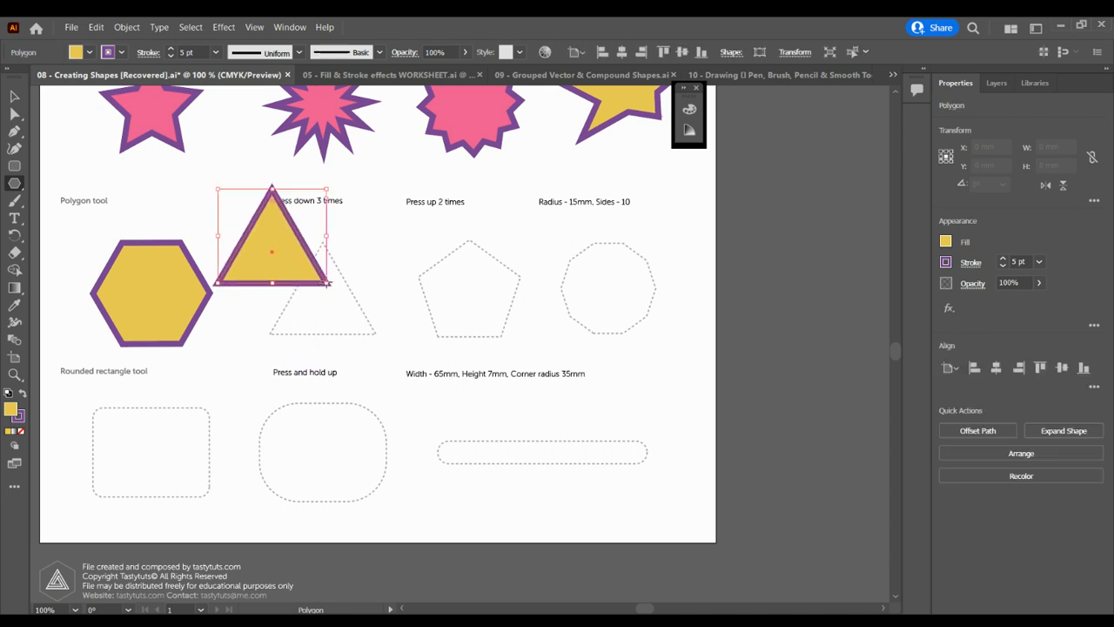
Move the yellow triangle onto its dashed outline and deselect it
click(15, 96)
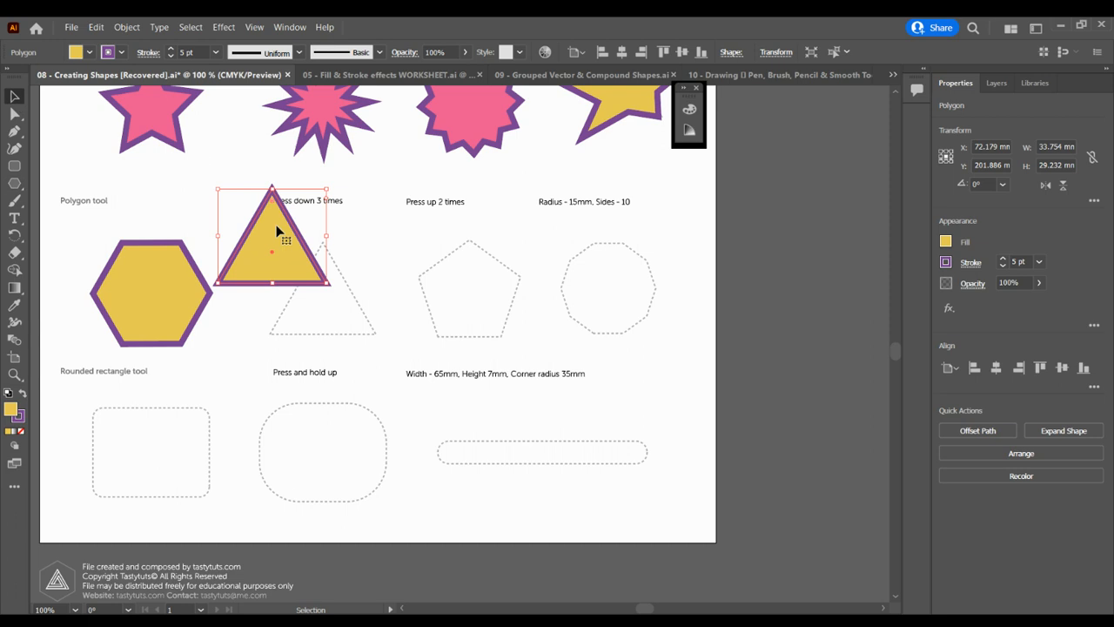
drag(275, 233, 334, 286)
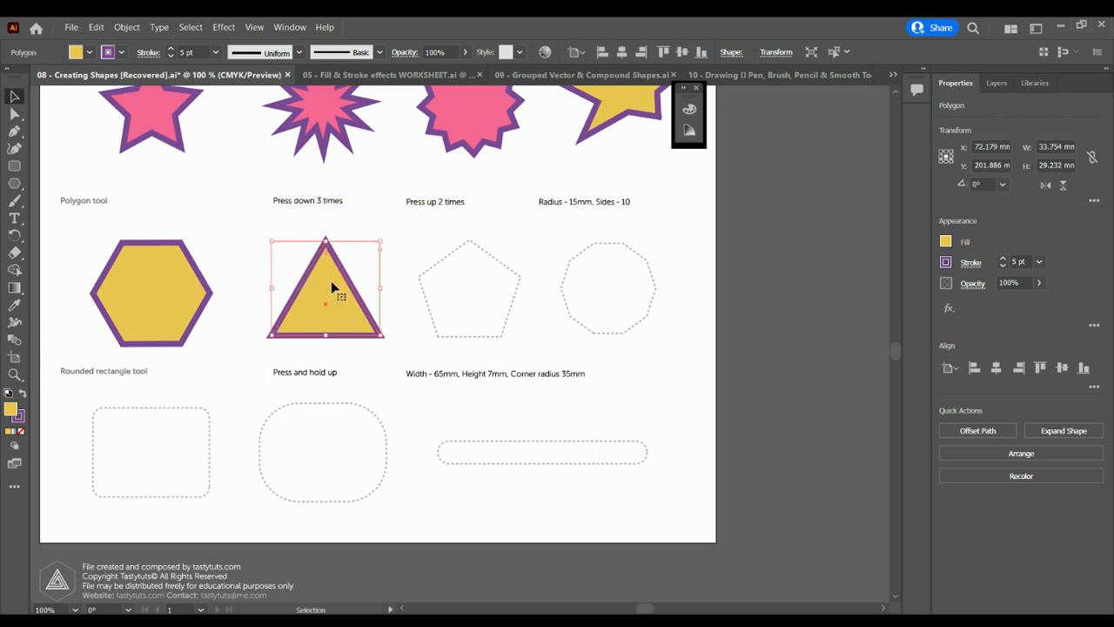
click(413, 327)
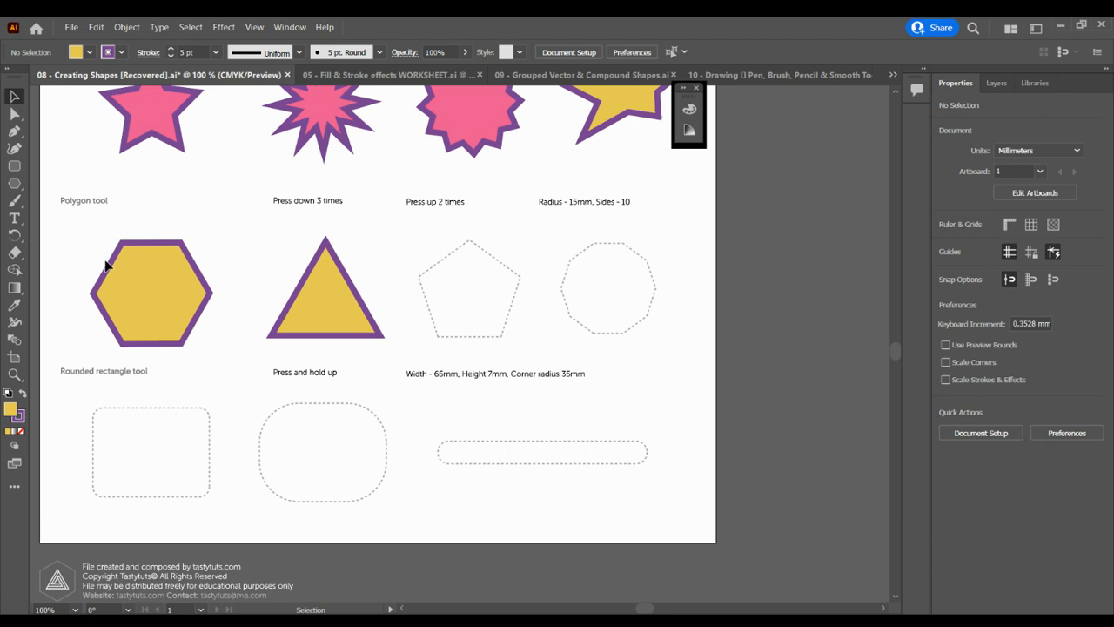
Draw a polygon about 36 mm wide near the "Press up 2 times" outline, adding two sides to make a pentagon
click(14, 184)
mouse_move(427, 254)
mouse_down()
mouse_move(456, 258)
mouse_move(460, 291)
mouse_move(480, 304)
mouse_move(492, 296)
mouse_move(461, 307)
mouse_up()
key(Up)
key(Up)
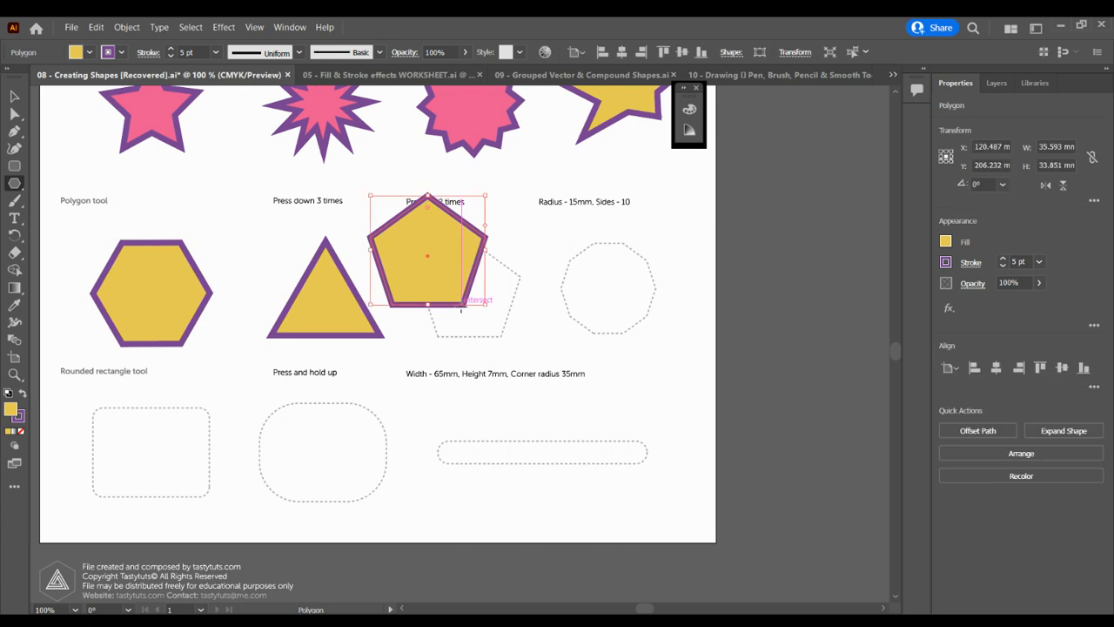
Move the yellow pentagon onto its dashed outline under "Press up 2 times" and deselect it
click(14, 95)
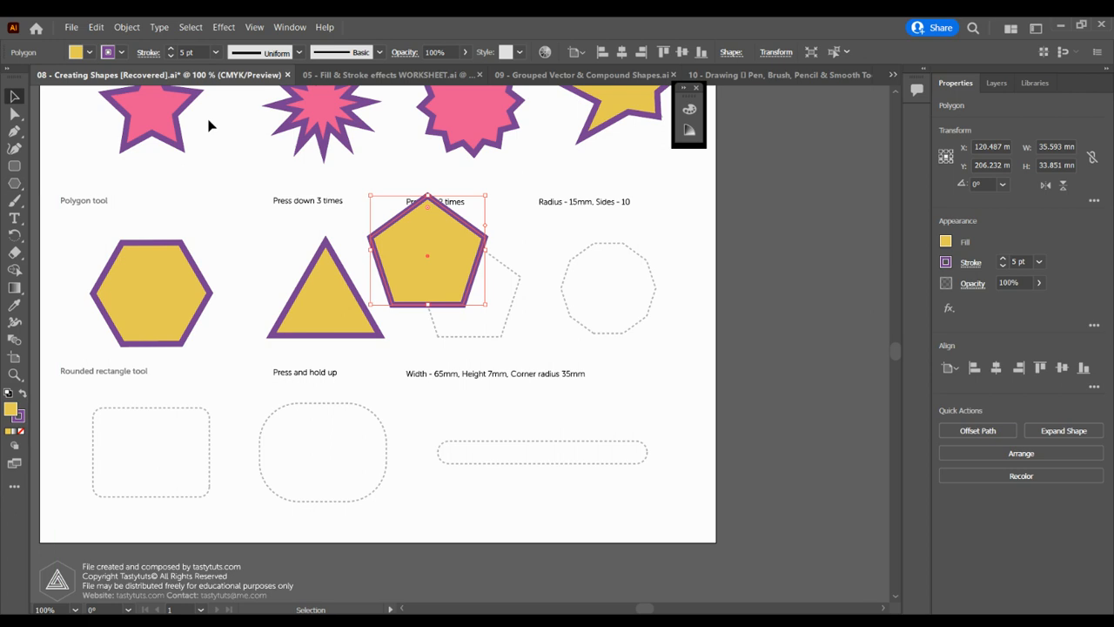
drag(408, 240, 458, 276)
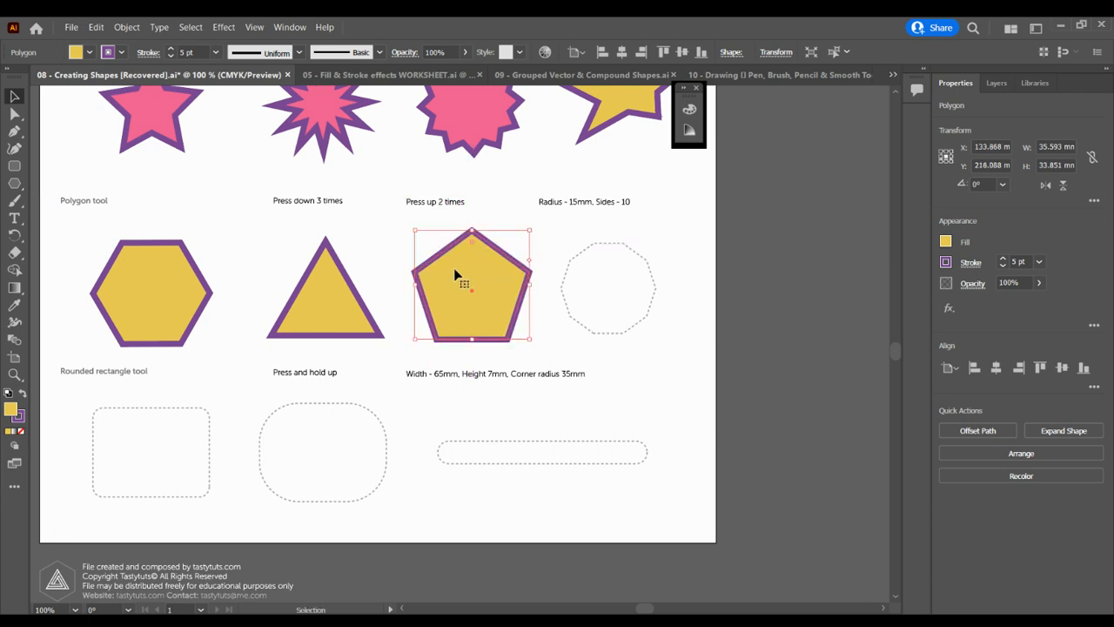
click(648, 303)
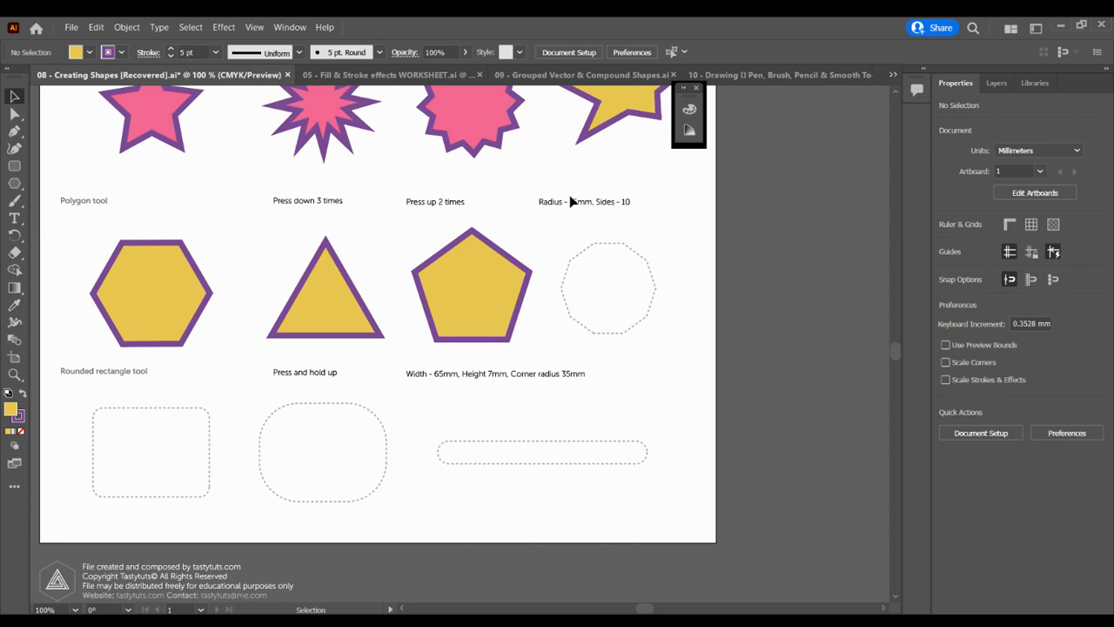
Create a polygon with a 15 mm radius and 10 sides centred on the last dashed outline of the polygon row, and deselect it
click(14, 183)
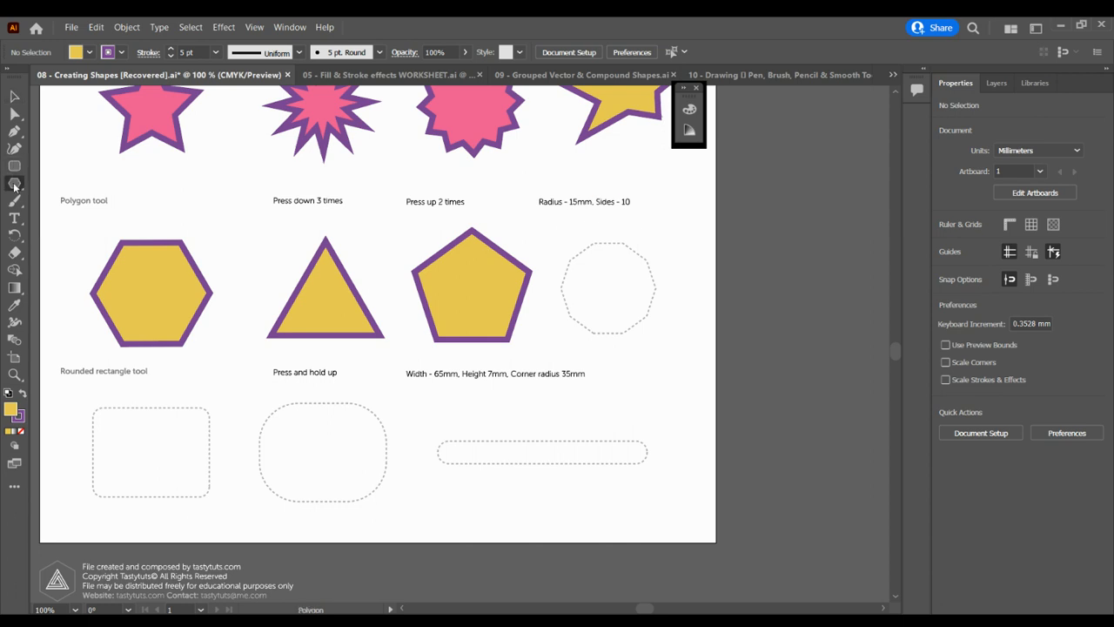
click(607, 288)
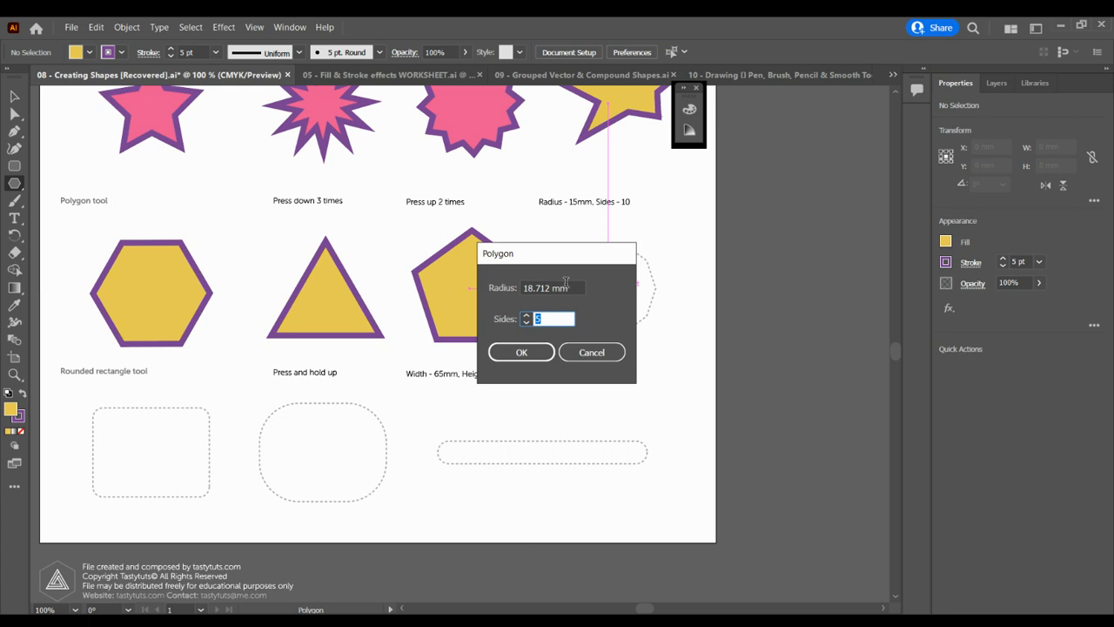
drag(546, 290, 485, 300)
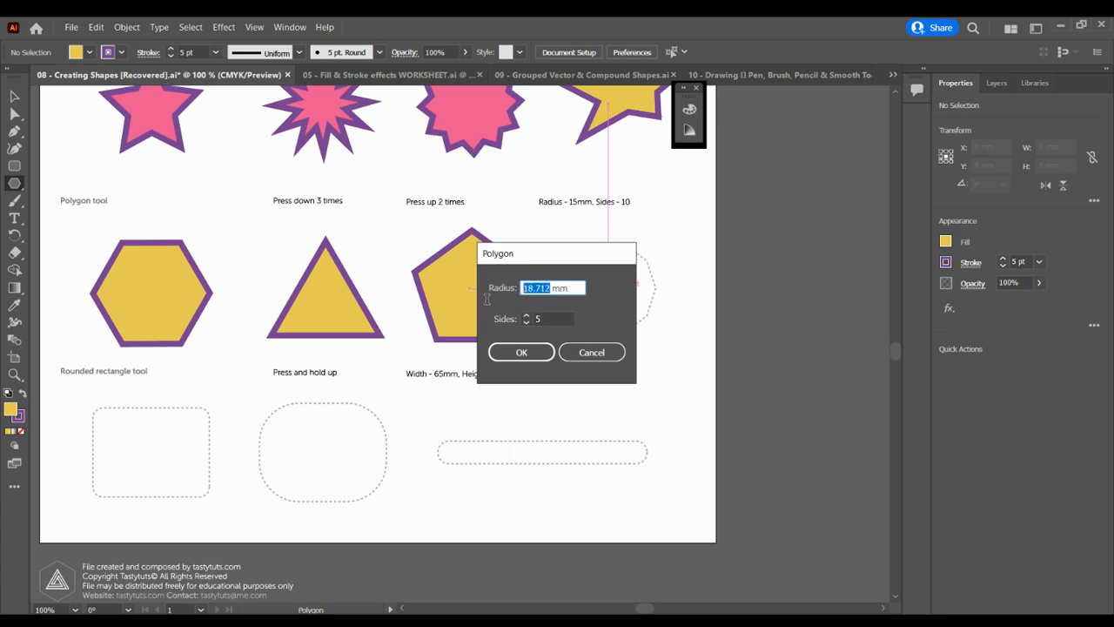
text(15)
key(Tab)
text(10)
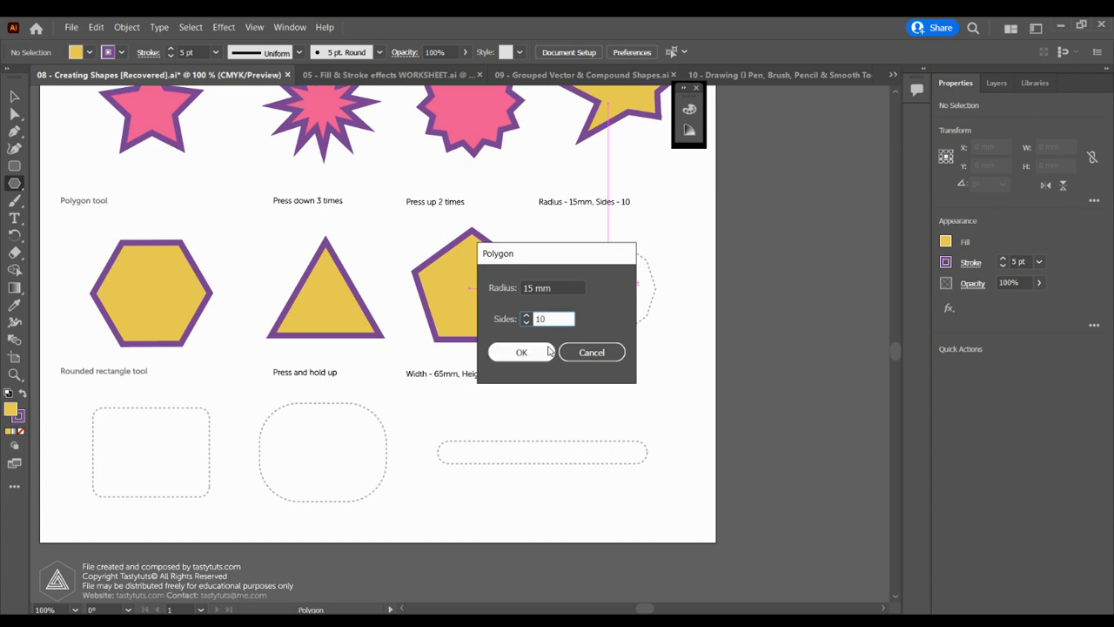
click(540, 351)
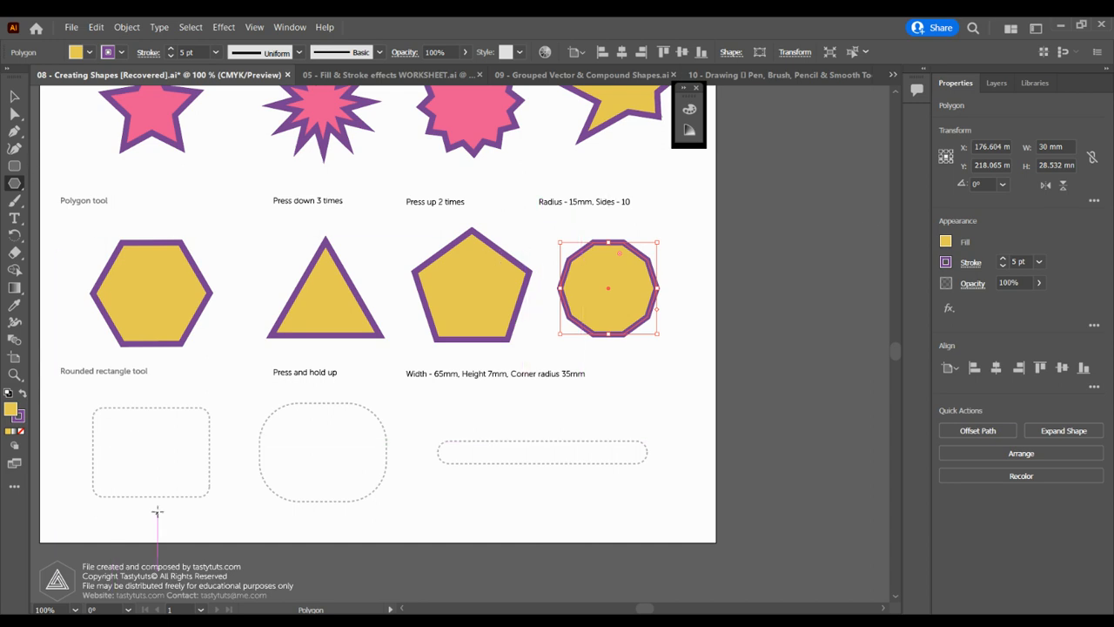
key(v)
click(199, 375)
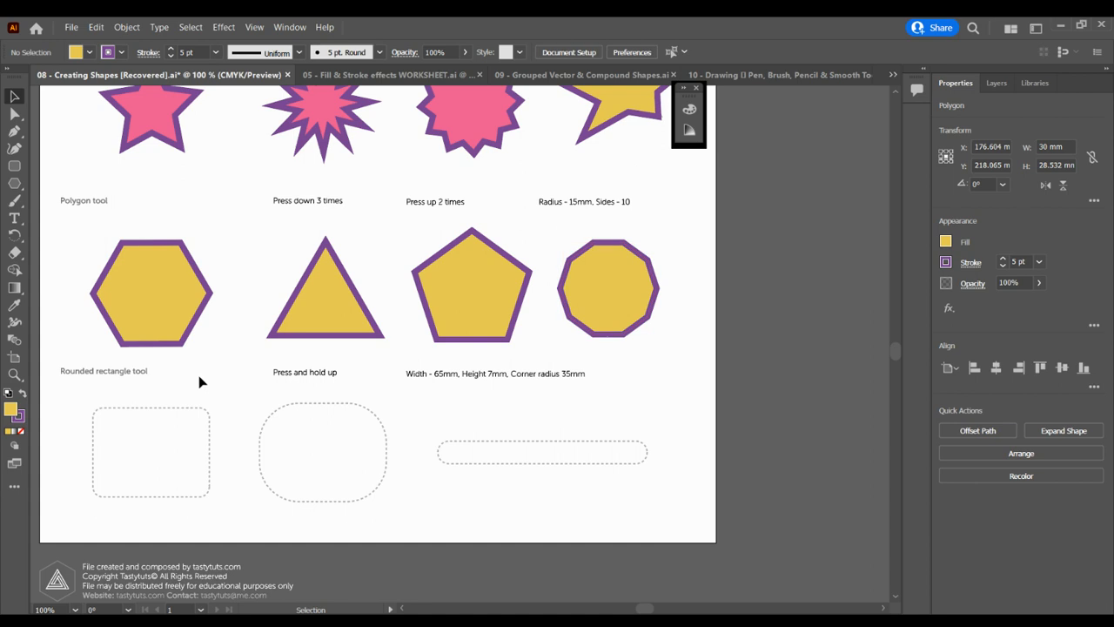
Change the fill colour for new shapes to blue, keeping the purple stroke
double_click(11, 409)
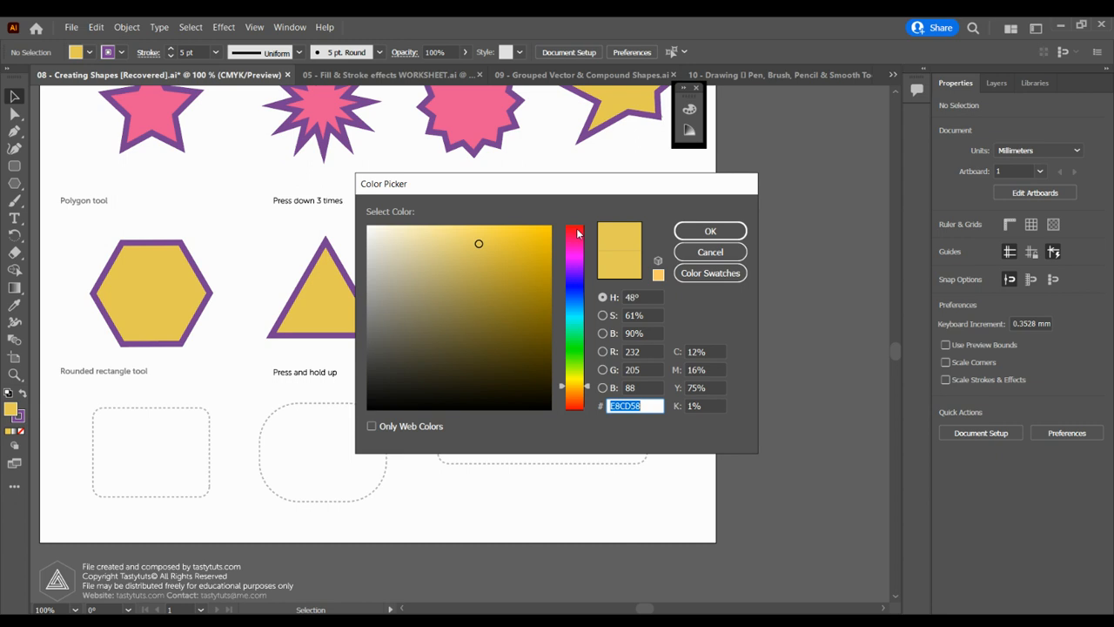
click(576, 275)
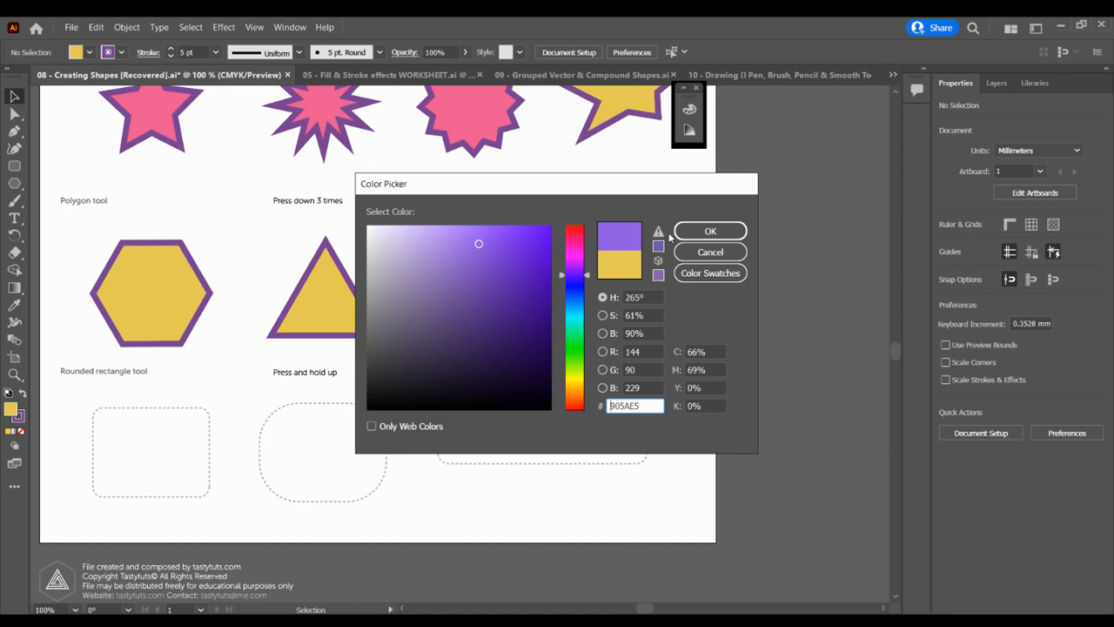
click(576, 289)
click(694, 238)
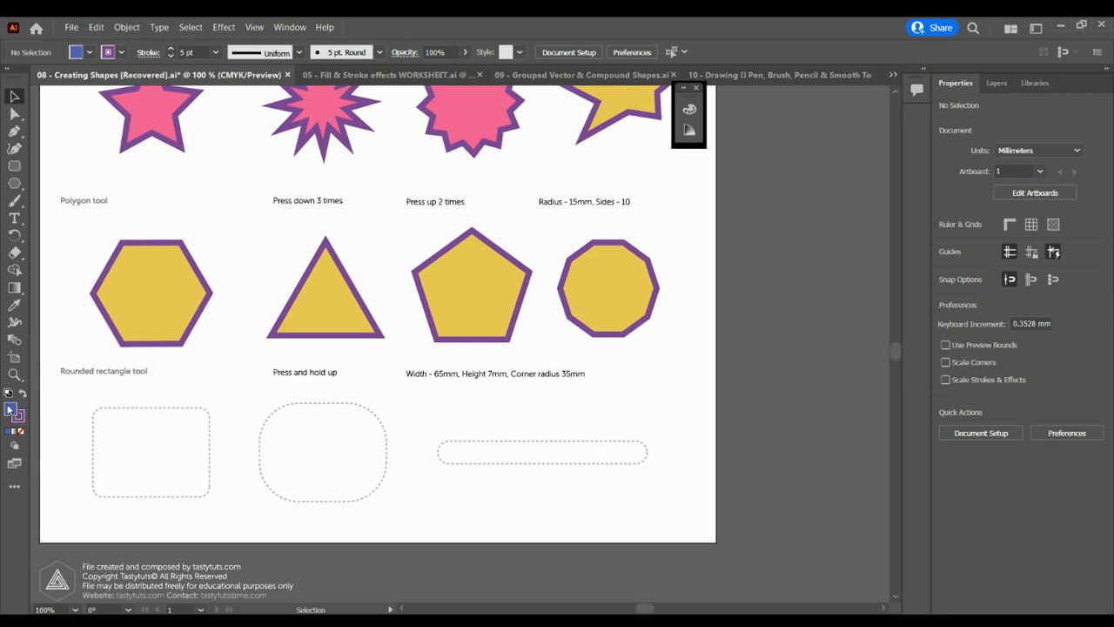
Add the Rounded Rectangle tool to the toolbar and trace the row's first dashed outline with a shape about 36 by 28 mm
click(18, 487)
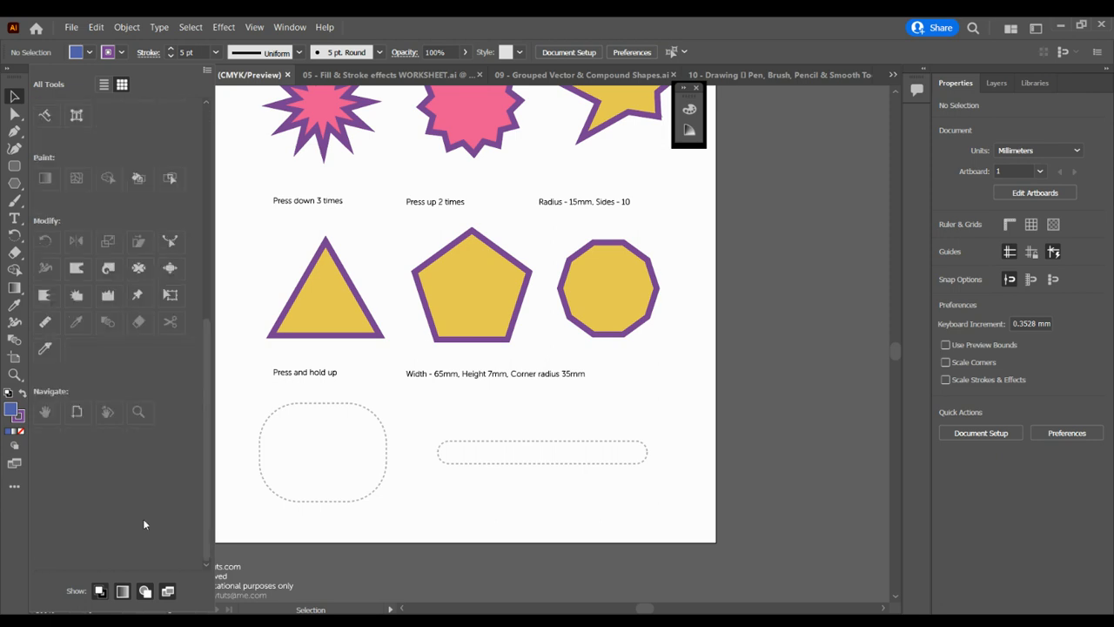
click(14, 487)
click(14, 488)
drag(205, 492, 194, 242)
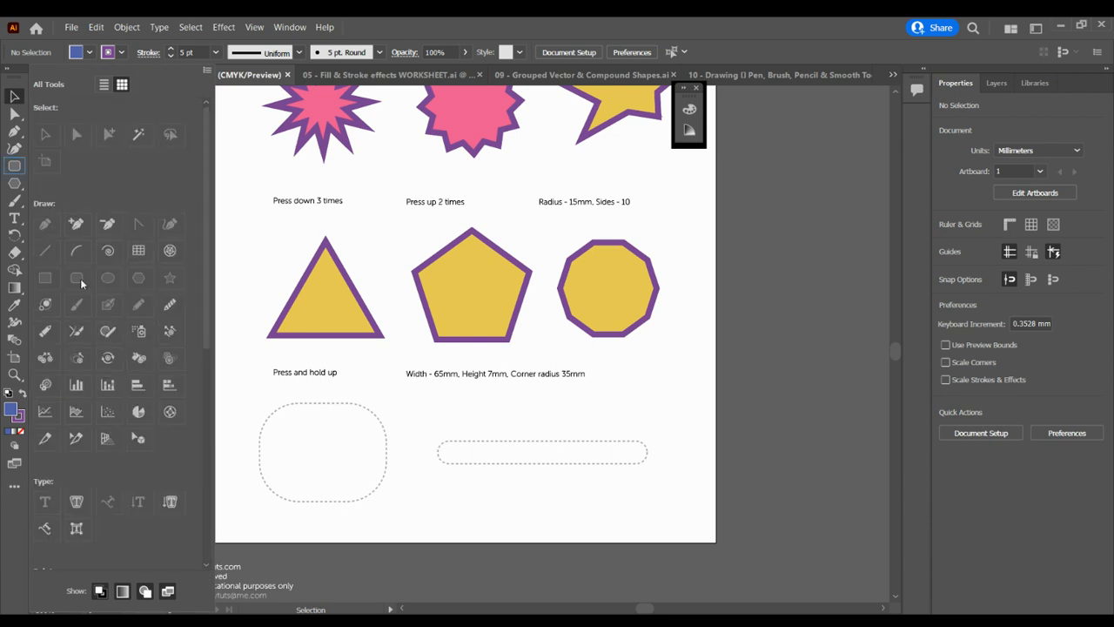
drag(80, 278, 15, 168)
click(18, 169)
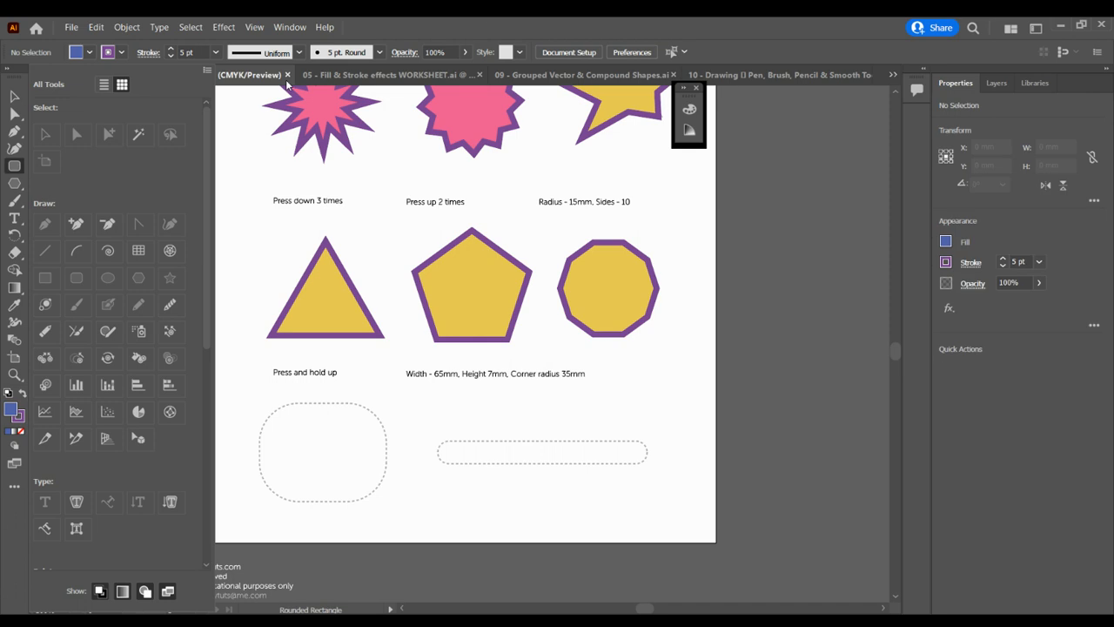
click(478, 18)
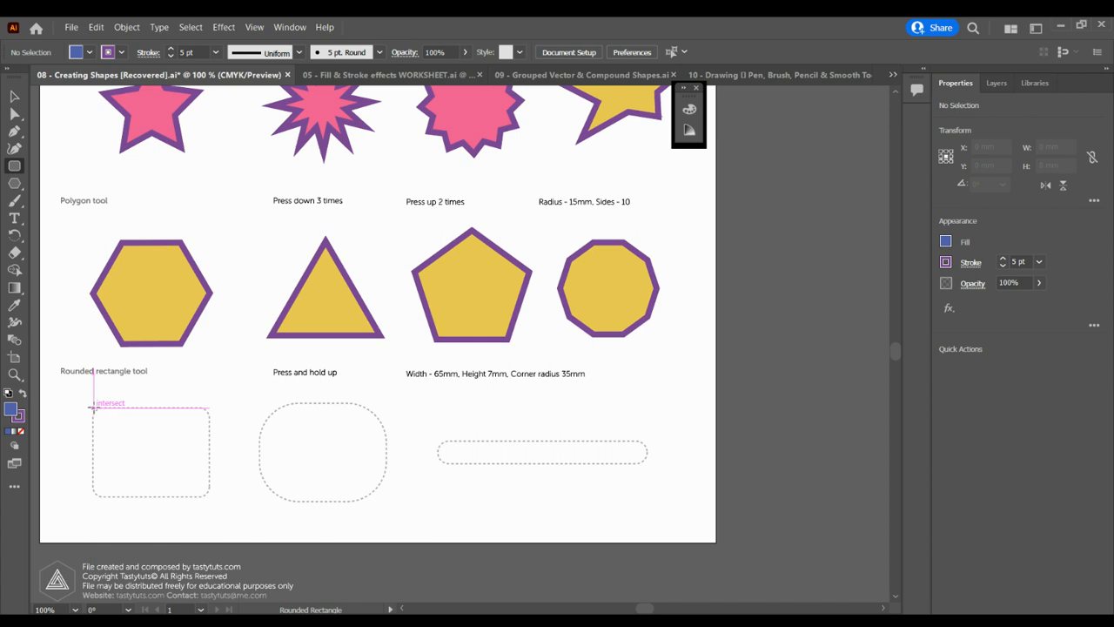
drag(91, 406, 213, 502)
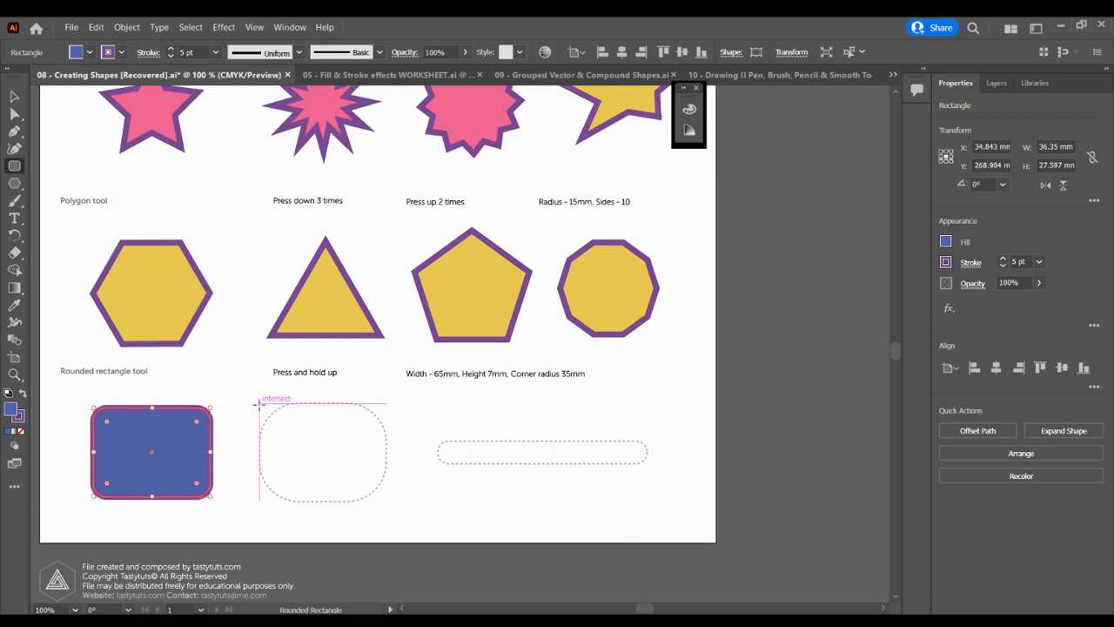
Draw a rounded rectangle about 39 by 31 mm over the "Press and hold up" outline, increasing its corner radius to about 14 mm
drag(258, 402, 388, 501)
key(Up)
key(Up)
key(Up)
key(Up)
key(Up)
key(Up)
key(Up)
key(Up)
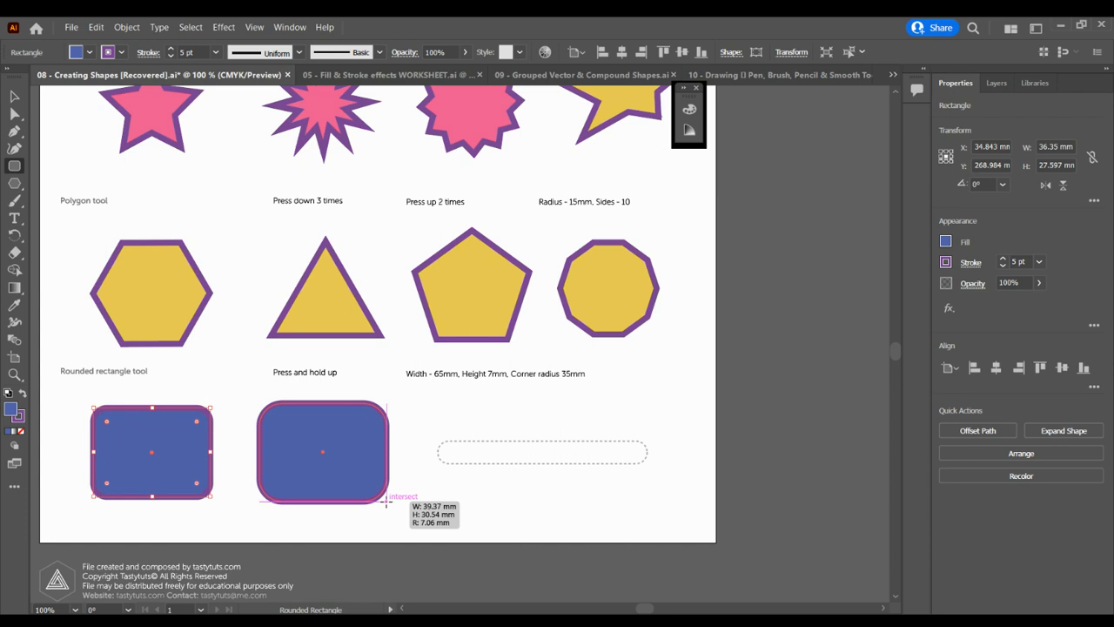
key(Up)
key(Up)
key(Up)
key(Up)
key(Up)
key(Up)
key(Up)
key(Up)
key(Up)
key(Up)
key(Up)
key(Up)
drag(386, 501, 387, 502)
key(Up)
key(Up)
key(Up)
key(Up)
key(Up)
key(Up)
key(Up)
key(Up)
key(Up)
key(Up)
key(Up)
key(Up)
key(Down)
key(Down)
key(Down)
key(Down)
key(Down)
key(Up)
key(Up)
key(Up)
key(Up)
key(Up)
key(Up)
key(Up)
key(Down)
key(Down)
key(Down)
key(Down)
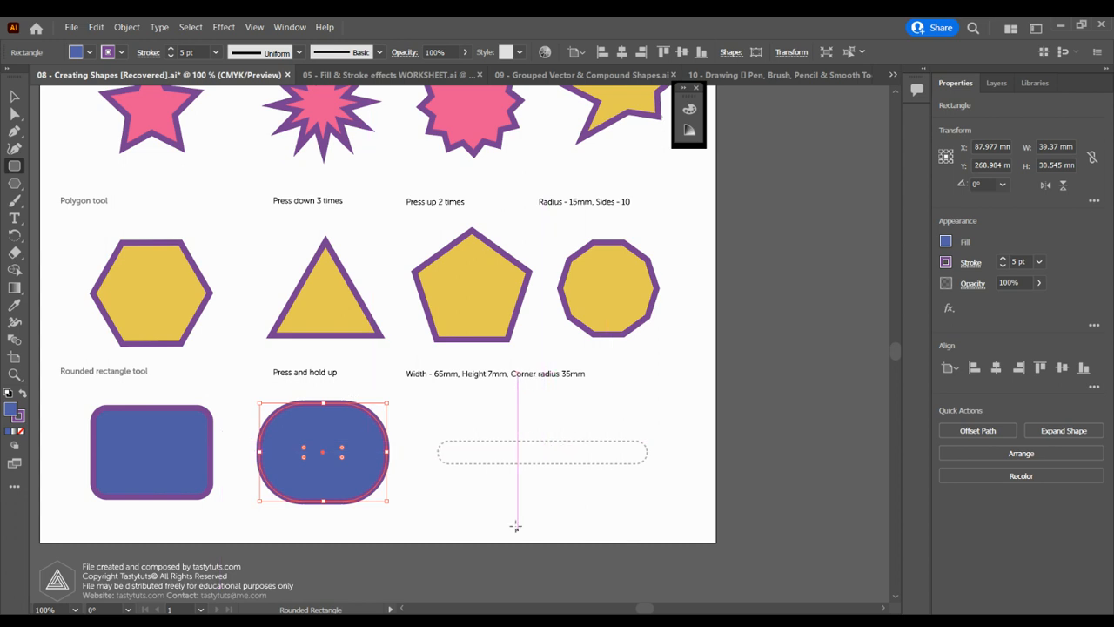
Create a rounded rectangle 65 mm wide and 7 mm high with a 35 mm corner radius at the last dashed outline
click(543, 452)
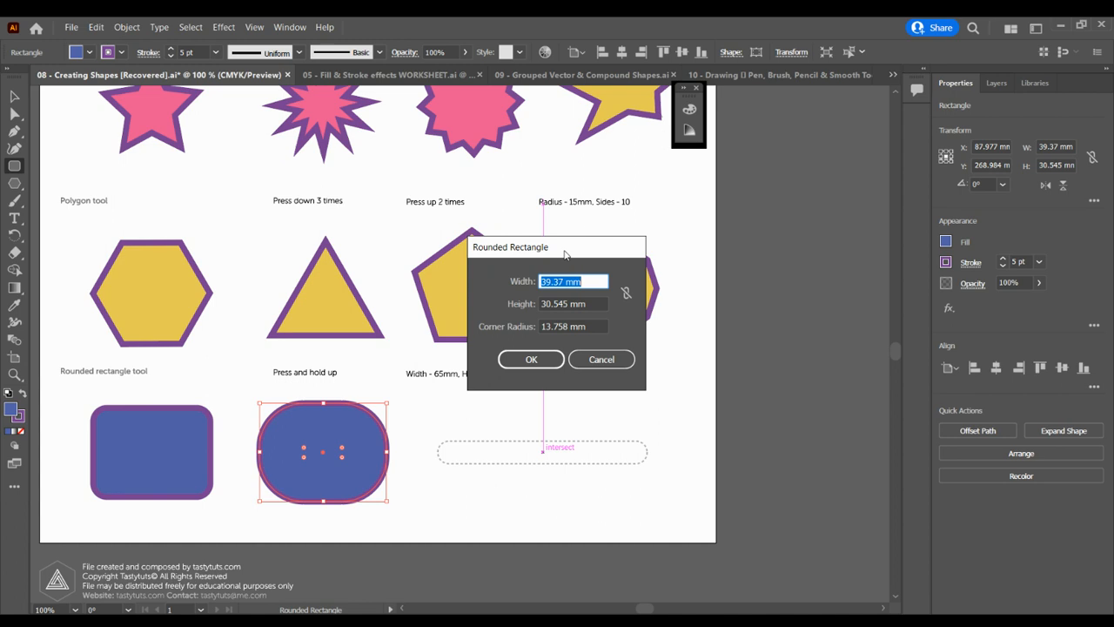
drag(566, 250, 766, 369)
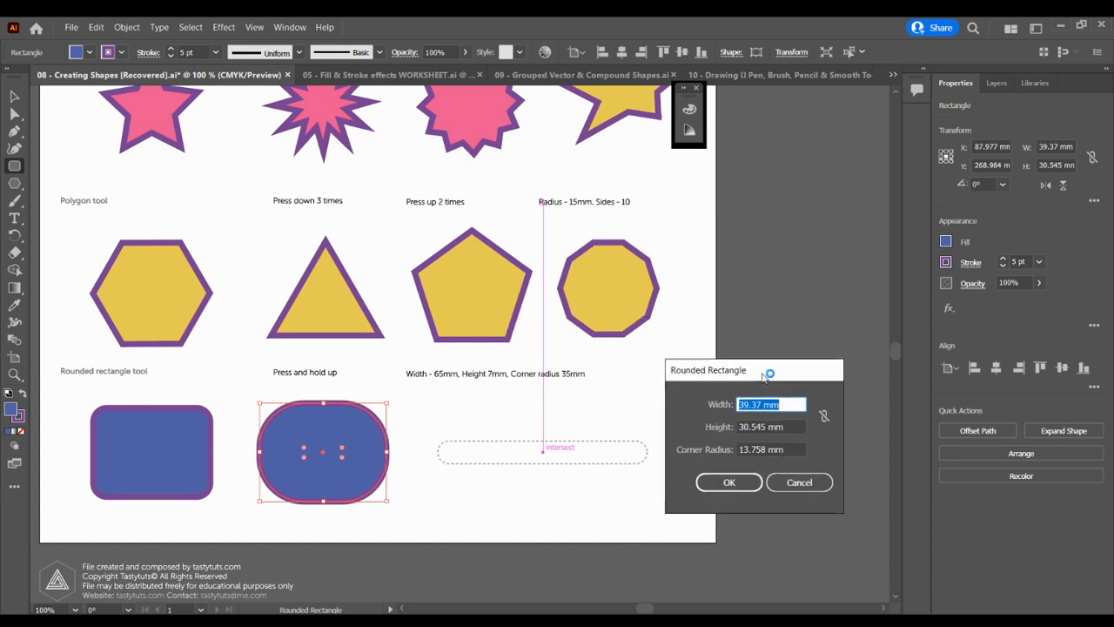
text(65 mm)
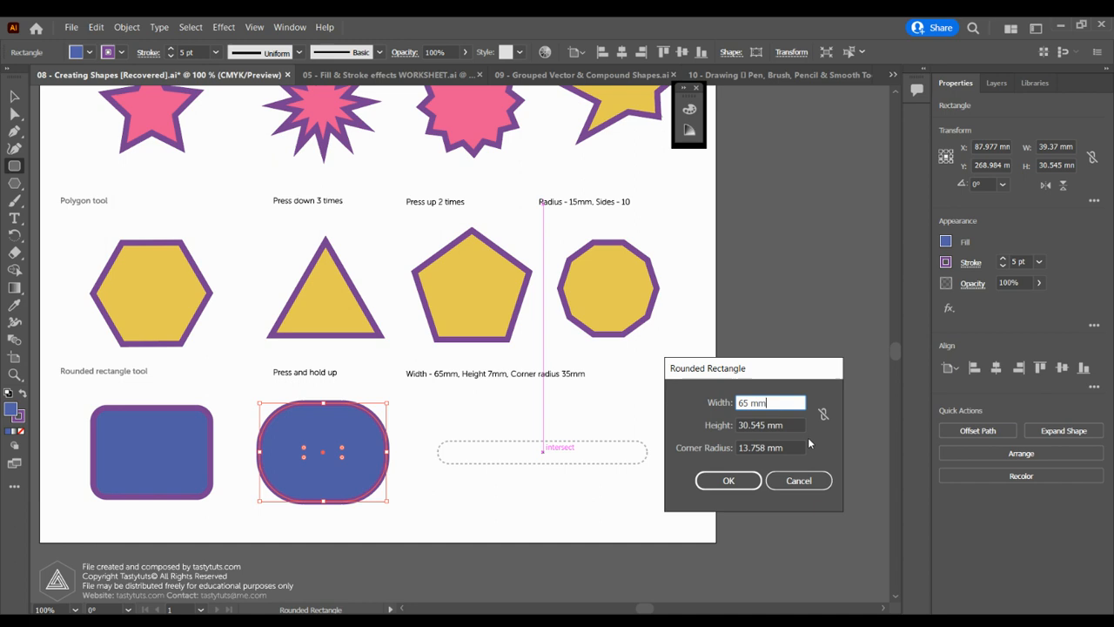
key(Tab)
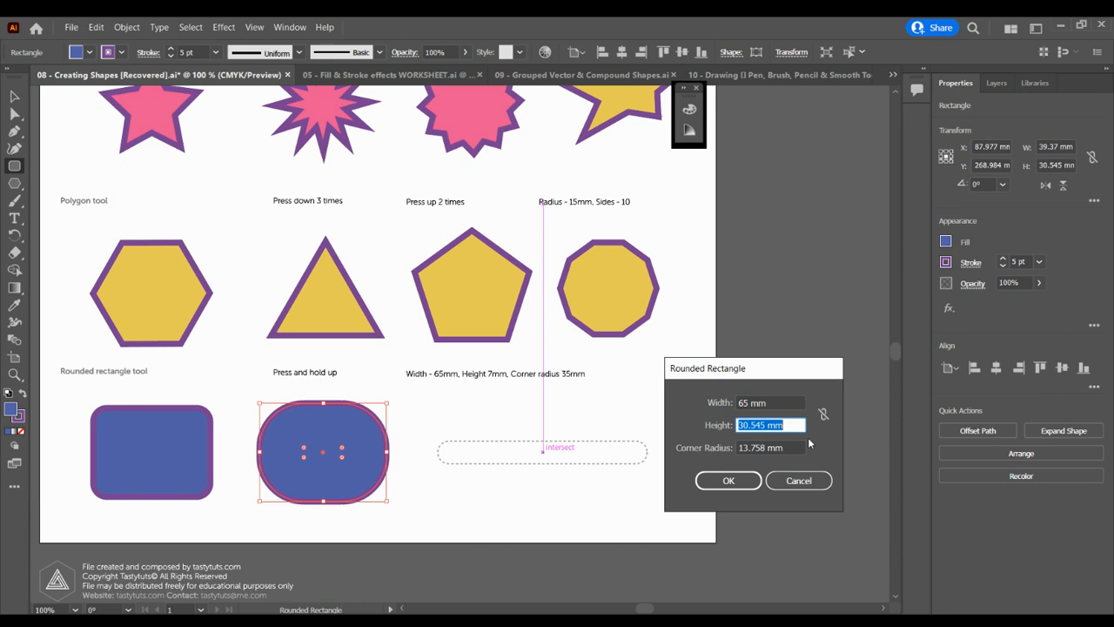
text(7 mm)
key(Tab)
text(35 mm)
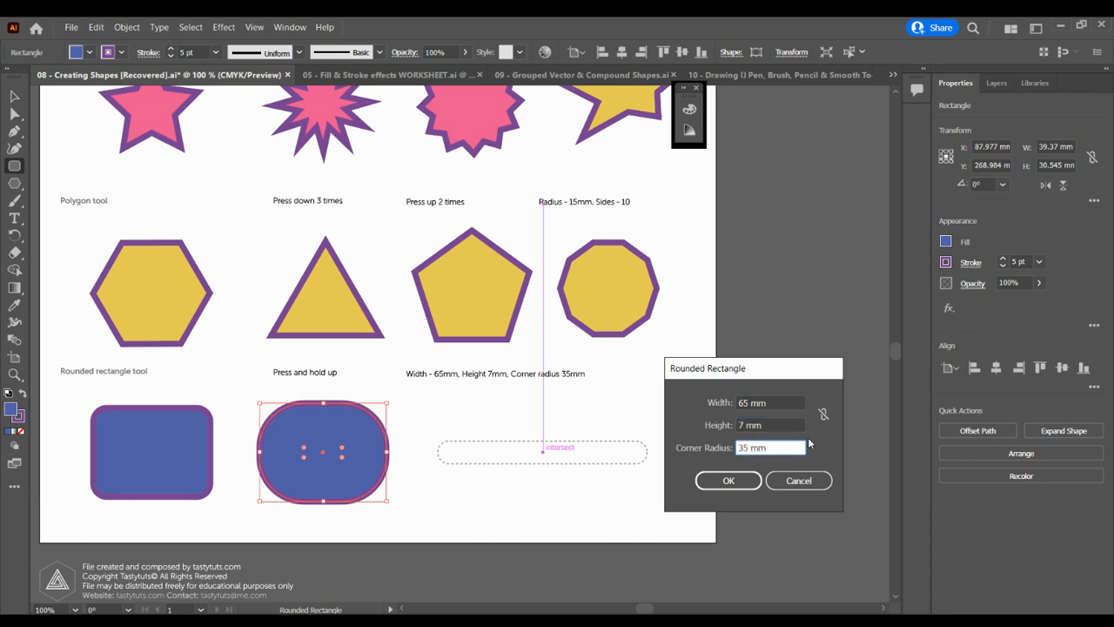
click(733, 482)
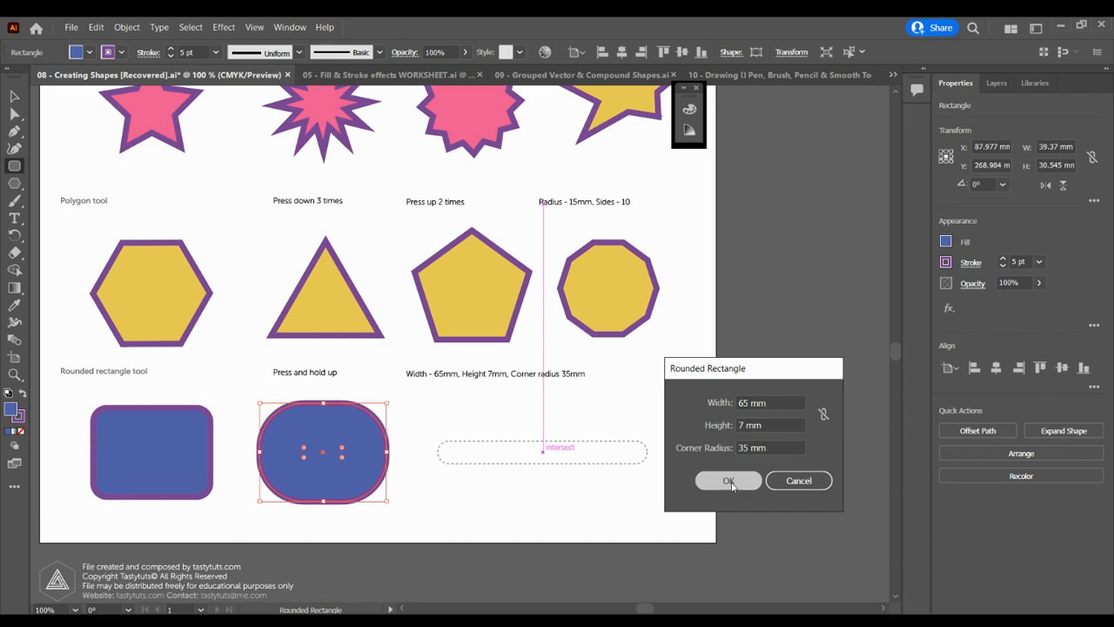
Move the long blue rounded bar onto its dashed outline and bring the whole worksheet into view
click(14, 96)
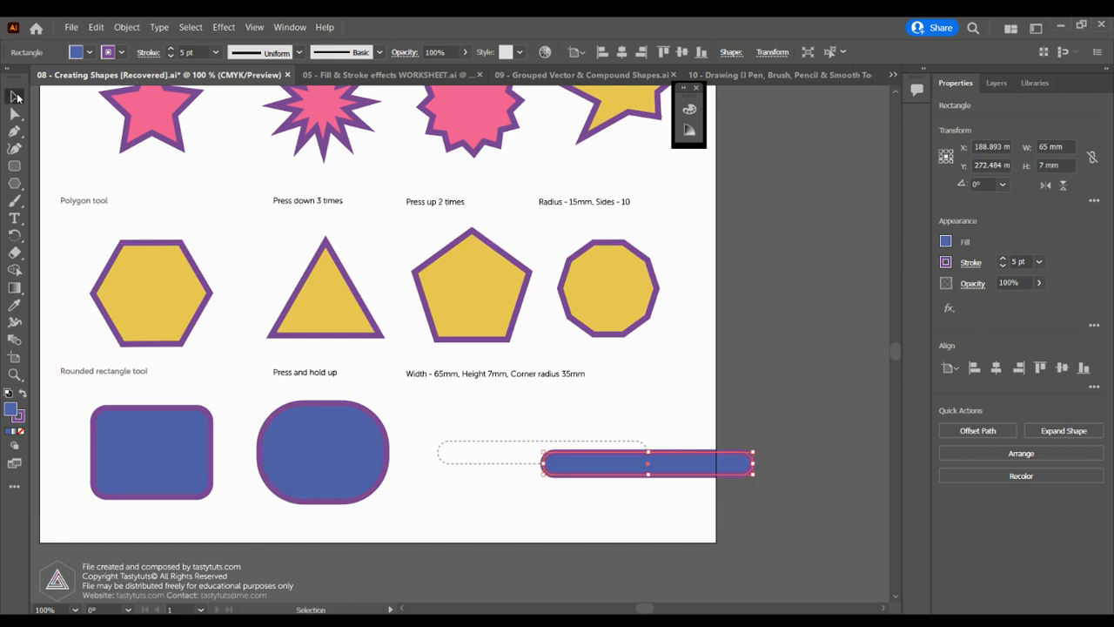
drag(511, 465, 513, 461)
key(ctrl+minus)
key(ctrl+minus)
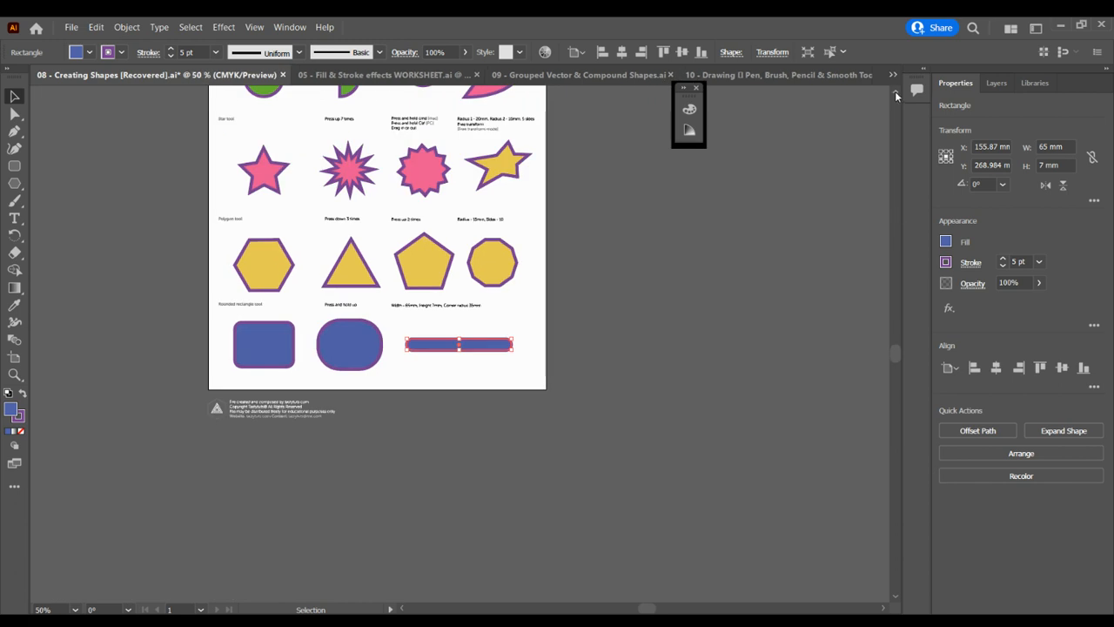
scroll(897, 95, up, 3)
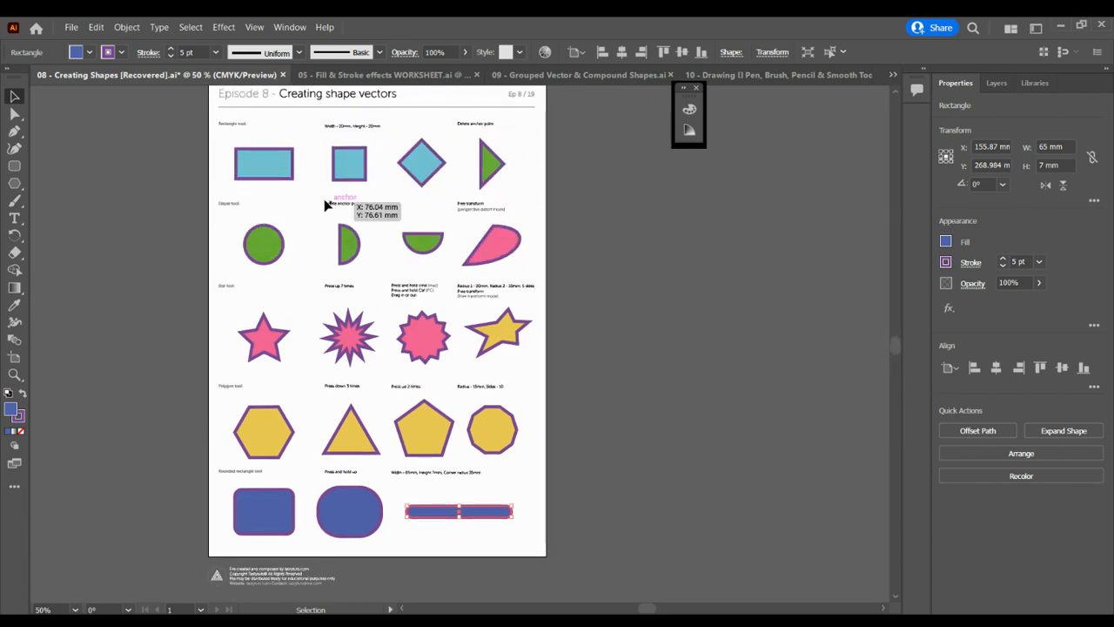